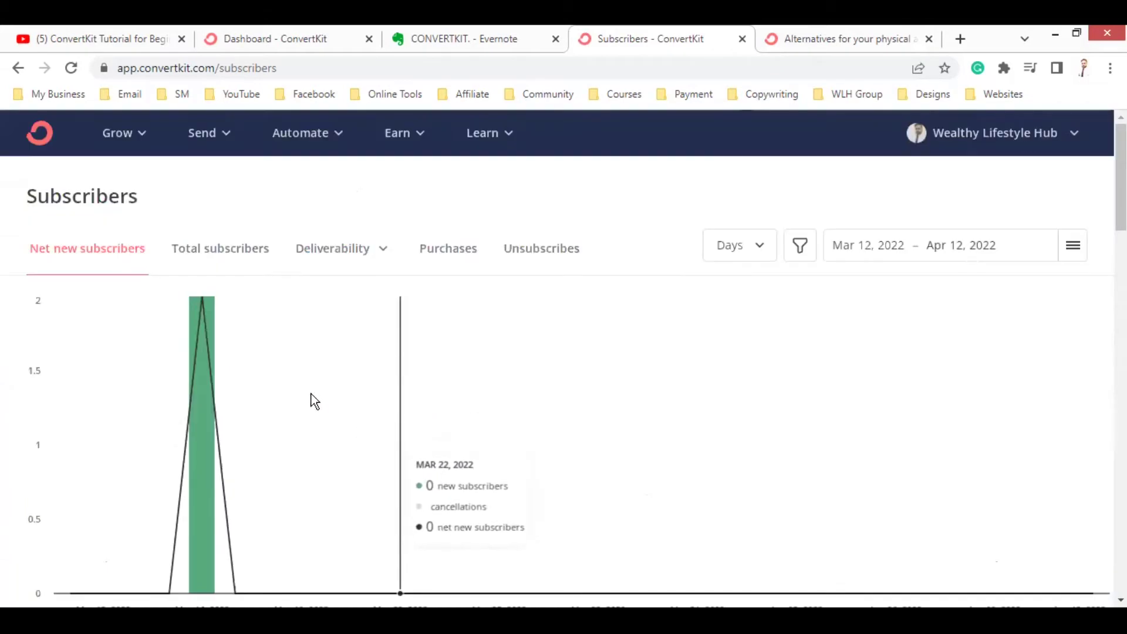
Go to Landing Pages & Forms and start creating a new landing page.
click(136, 131)
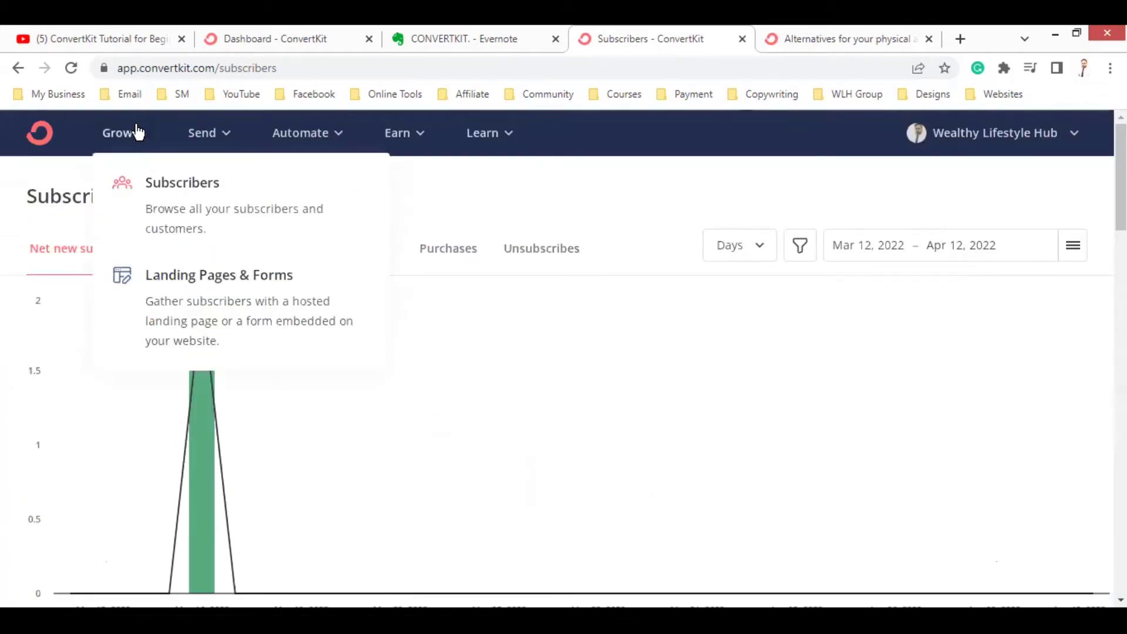
click(172, 295)
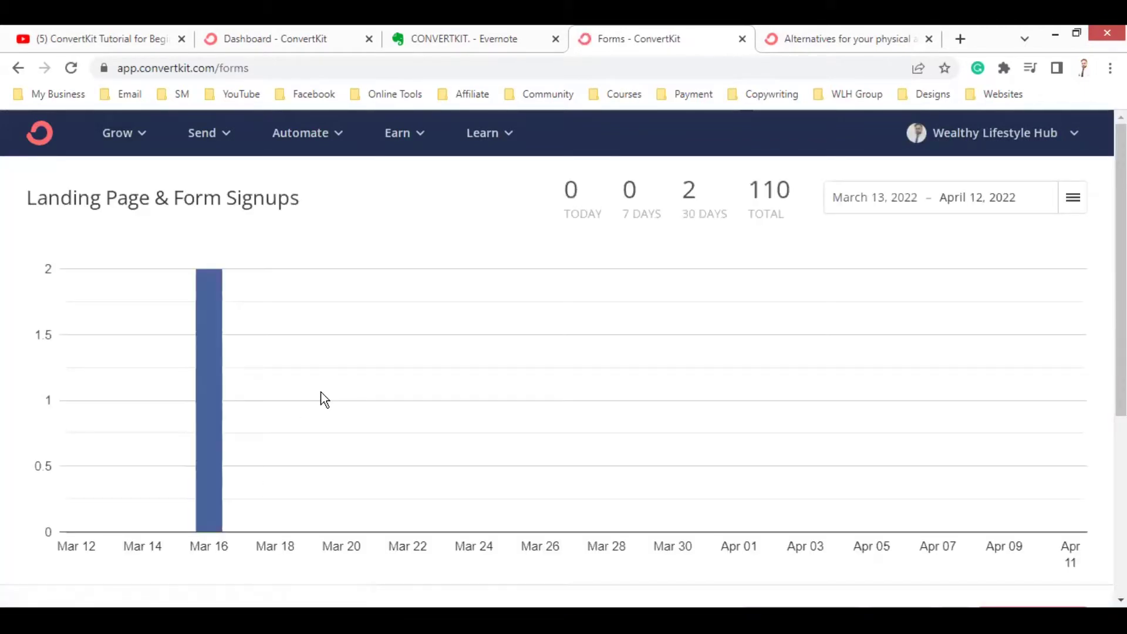
scroll(323, 411, down, 5)
scroll(649, 455, up, 5)
scroll(649, 455, down, 5)
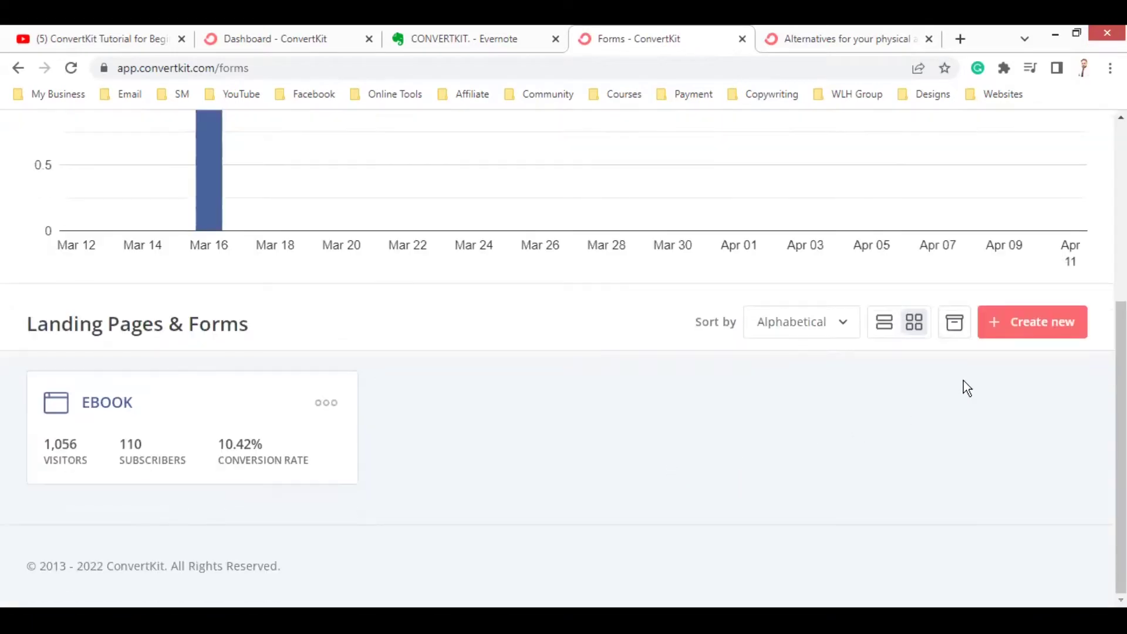
click(1044, 330)
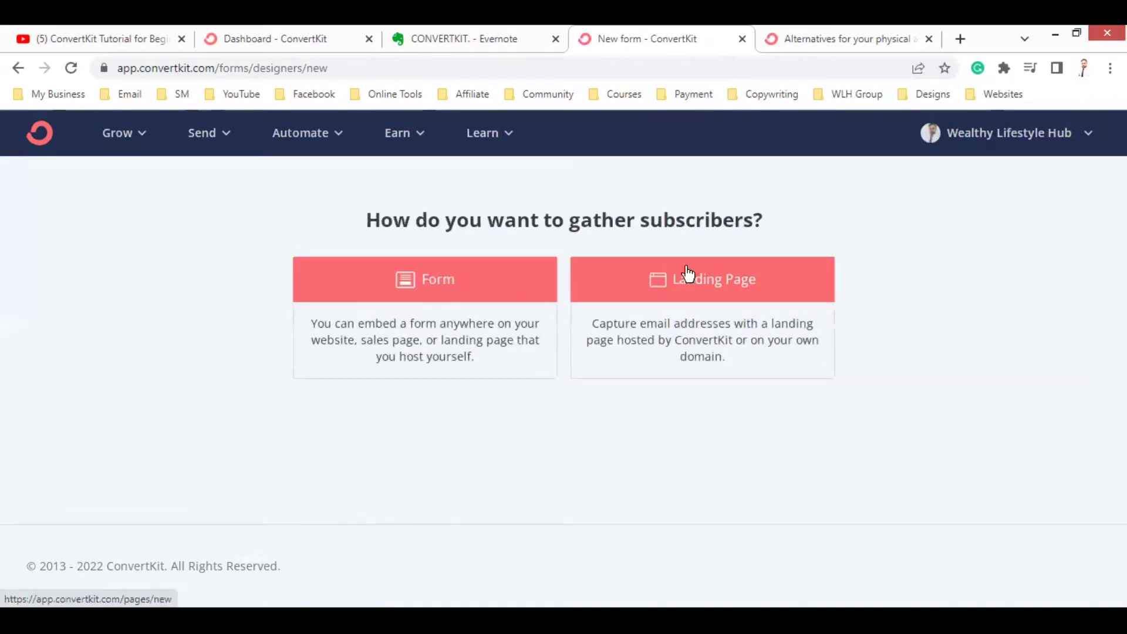
click(674, 292)
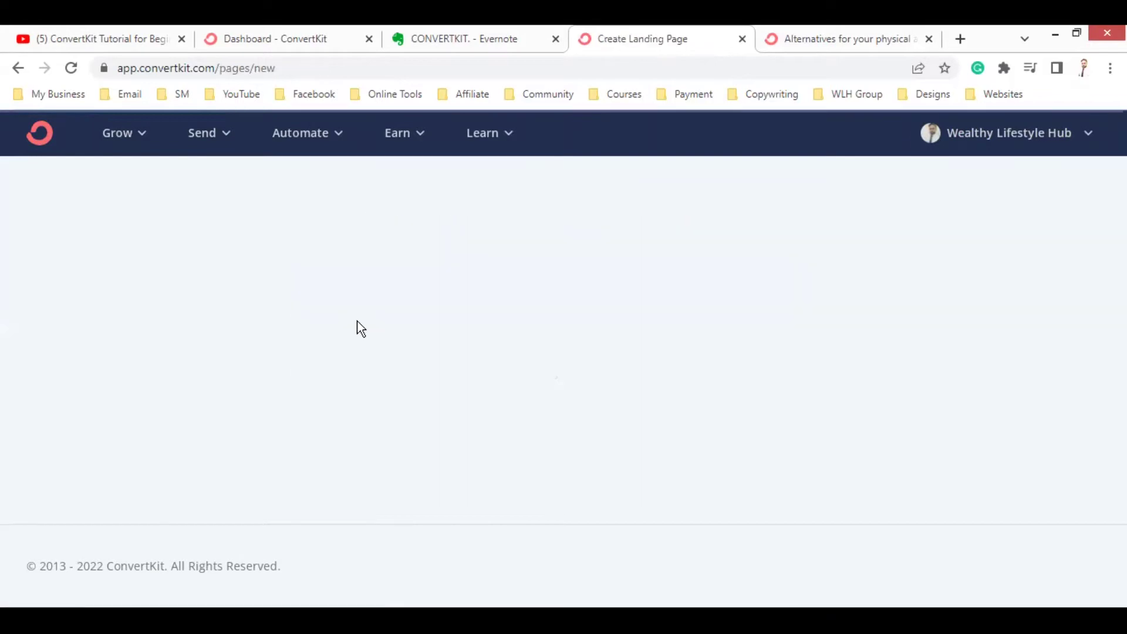
Browse the landing page template gallery with all template categories shown.
scroll(593, 375, down, 5)
scroll(594, 378, up, 5)
scroll(989, 428, down, 10)
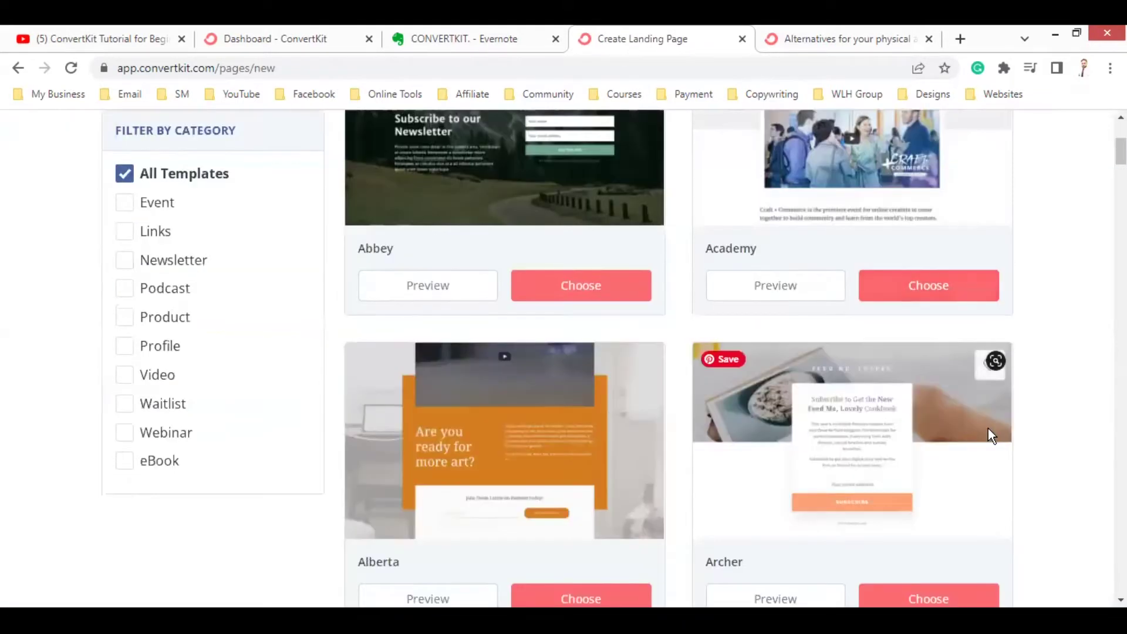
scroll(988, 425, down, 5)
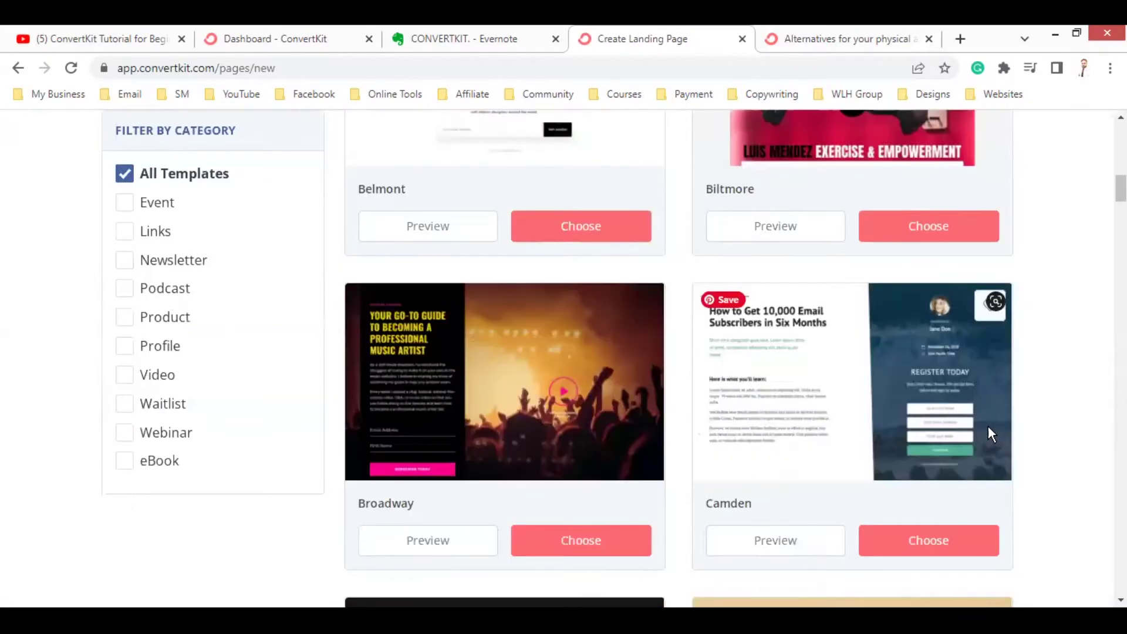
scroll(934, 410, down, 5)
scroll(811, 420, down, 5)
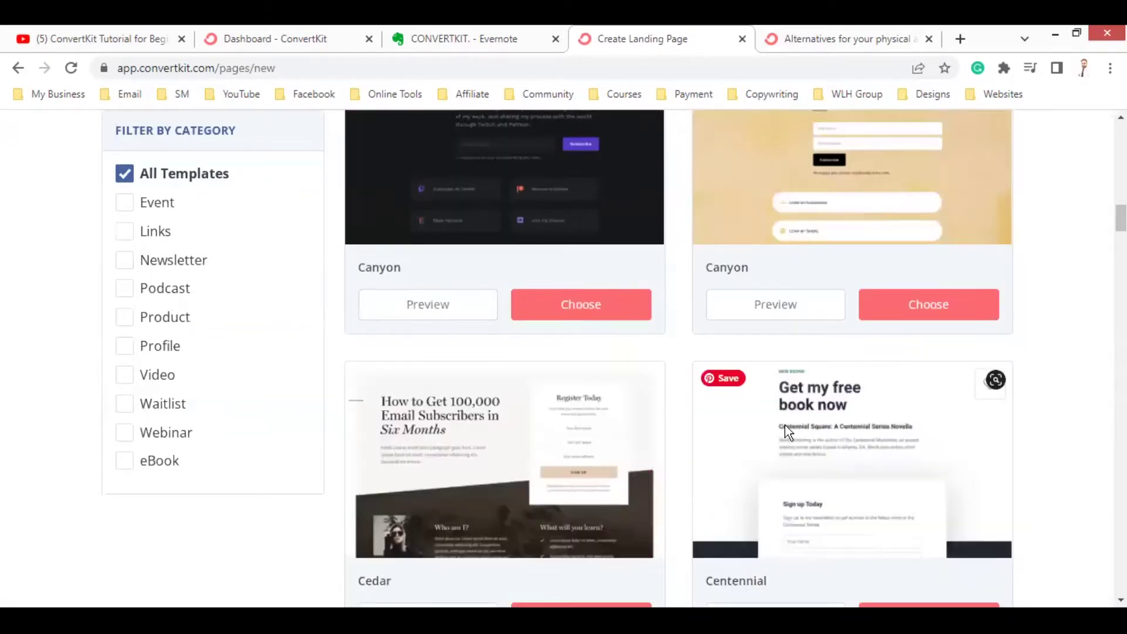
scroll(649, 434, down, 9)
scroll(648, 435, down, 7)
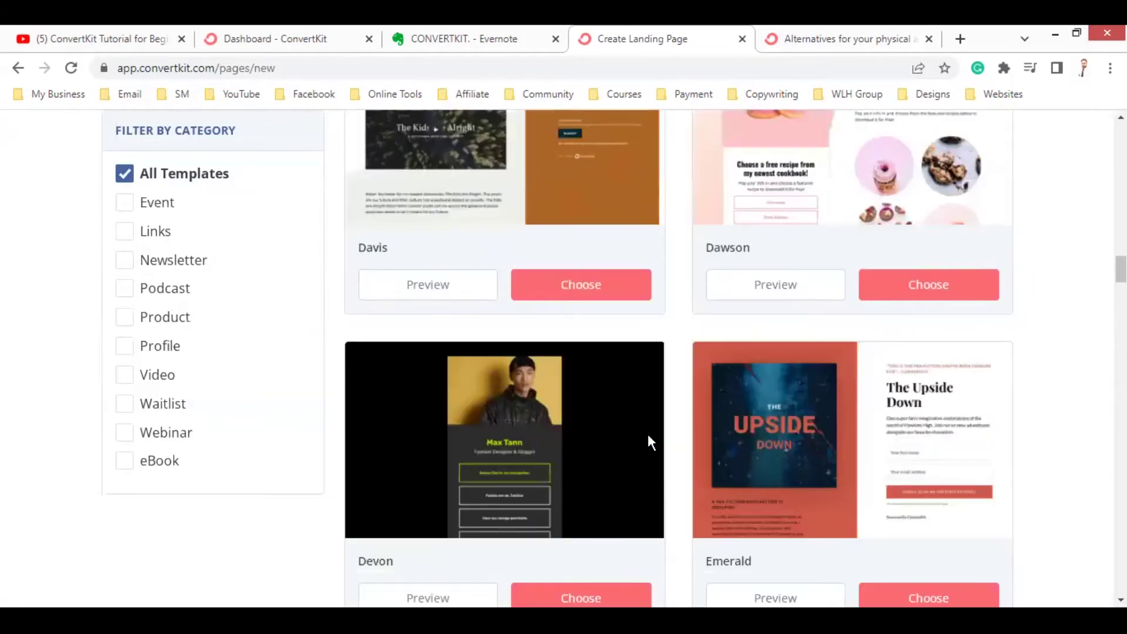
scroll(654, 431, up, 12)
scroll(647, 432, up, 10)
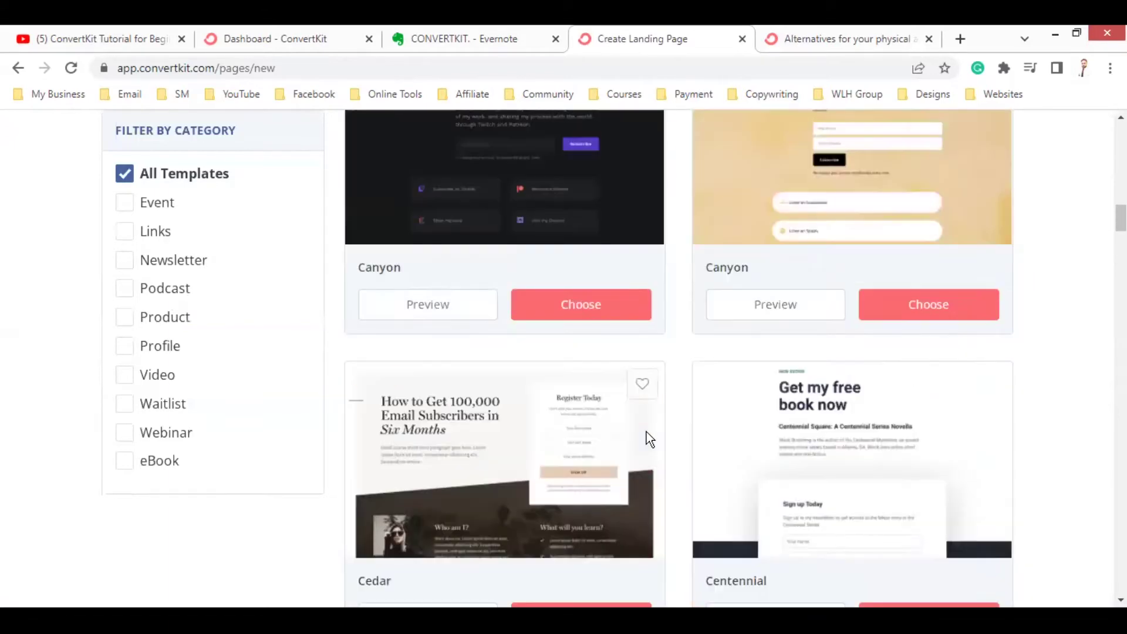
scroll(646, 431, up, 3)
scroll(647, 433, down, 20)
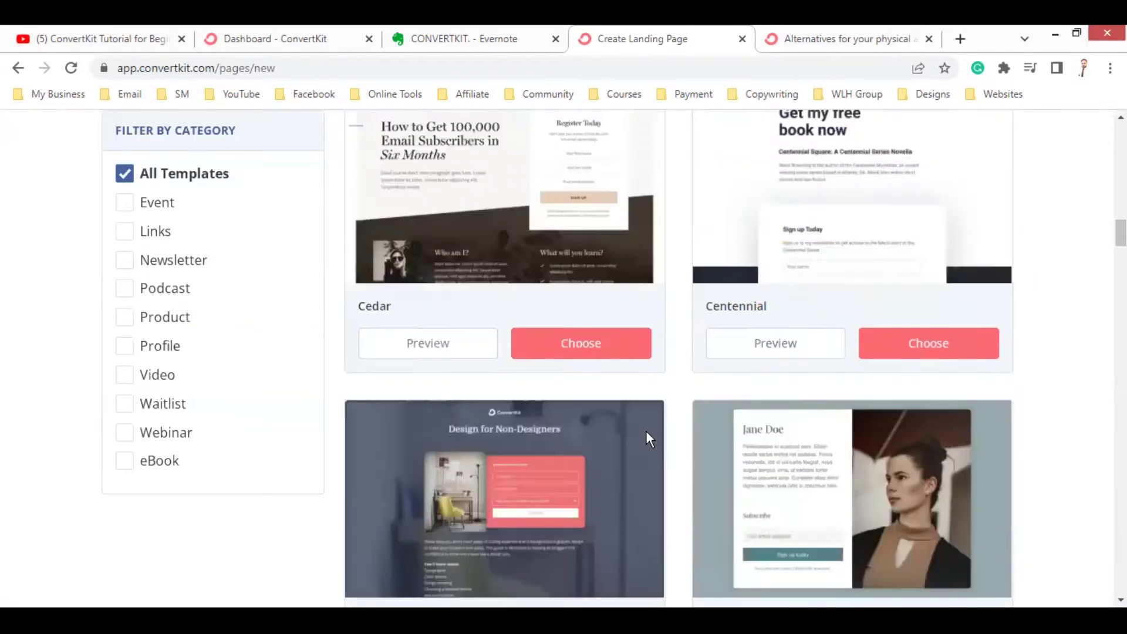
scroll(647, 439, down, 2)
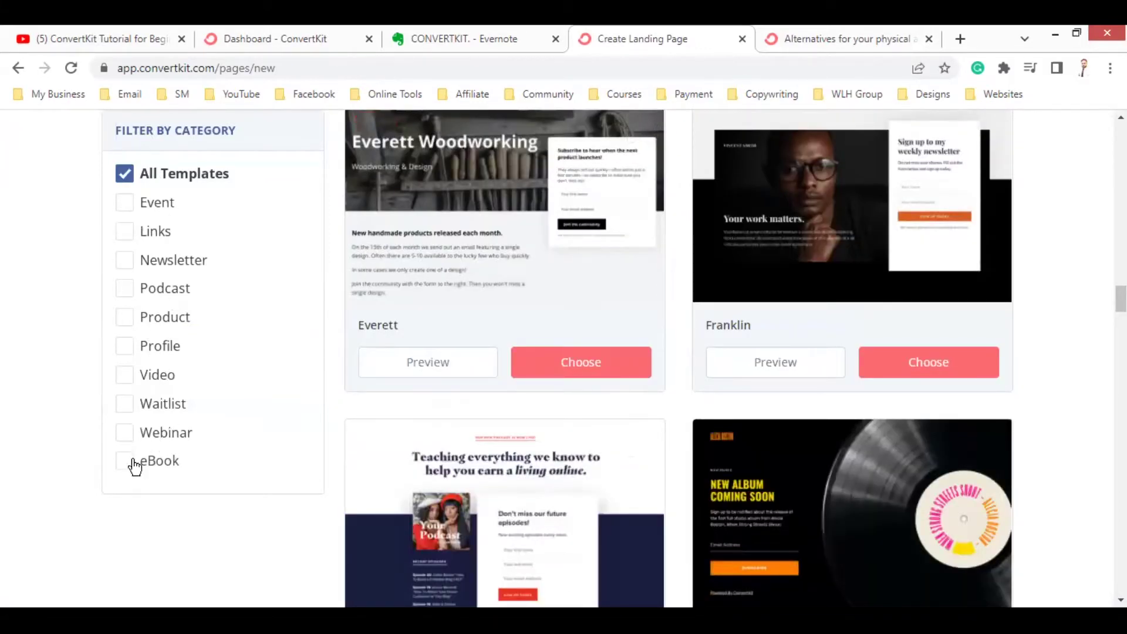
scroll(593, 364, down, 6)
scroll(615, 373, down, 20)
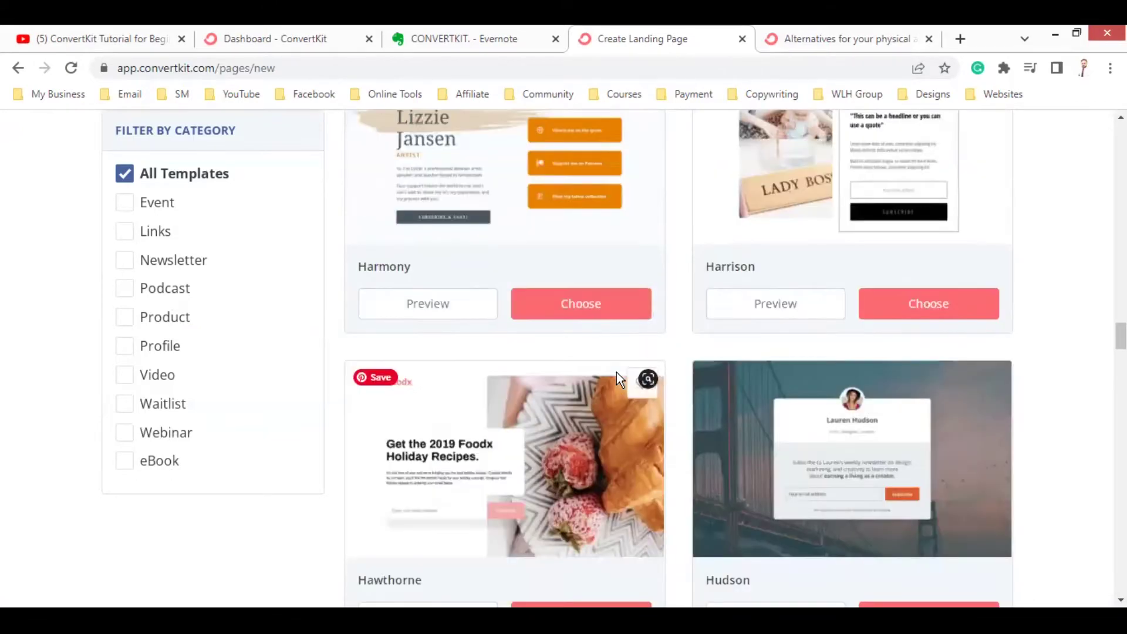
scroll(613, 372, down, 18)
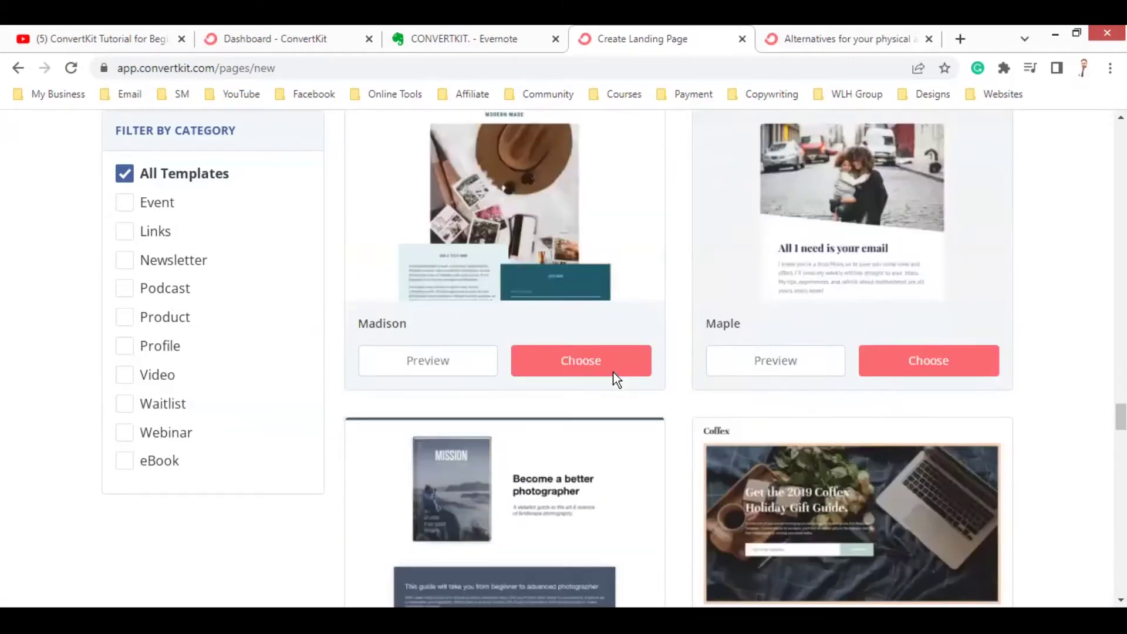
Choose the Parnell template for the new landing page and look over its layout in the editor.
scroll(612, 371, up, 4)
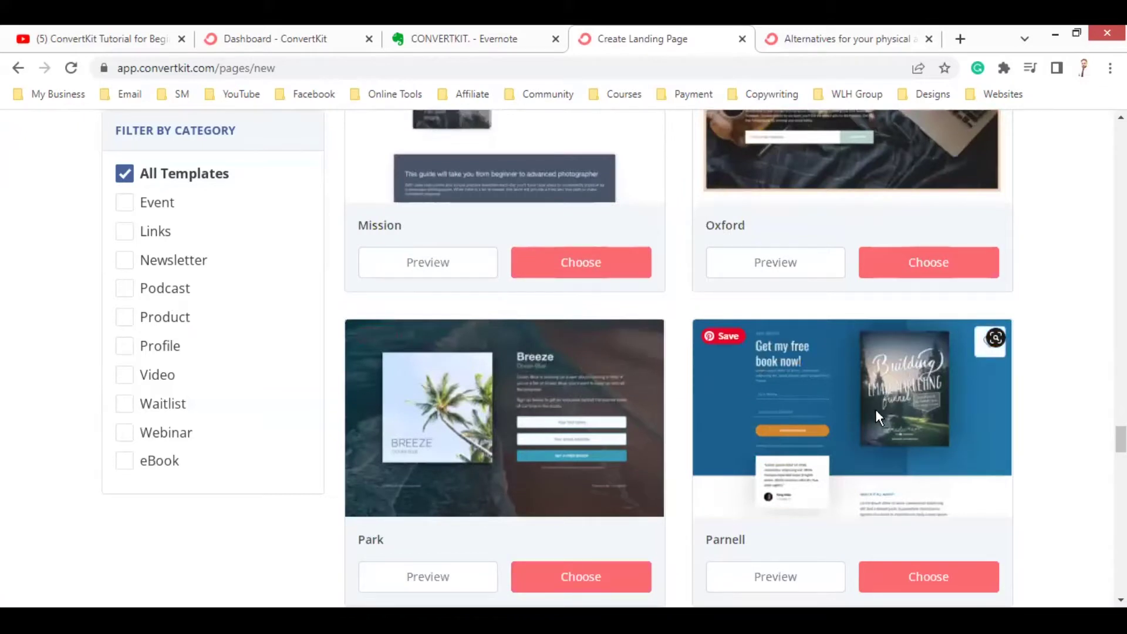
scroll(875, 409, down, 2)
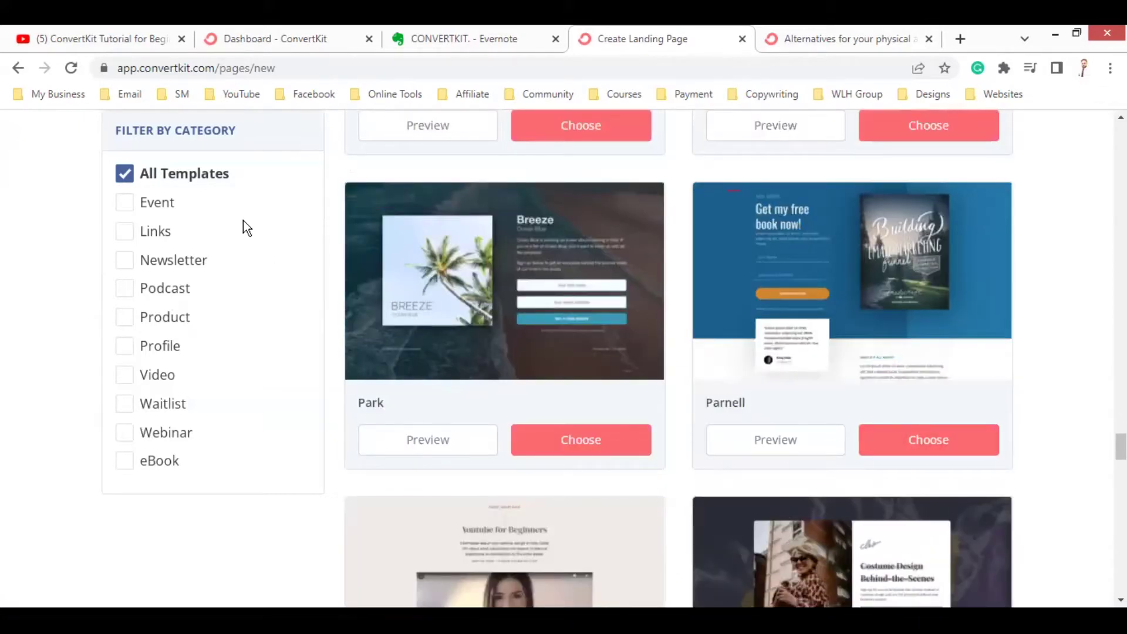
click(393, 433)
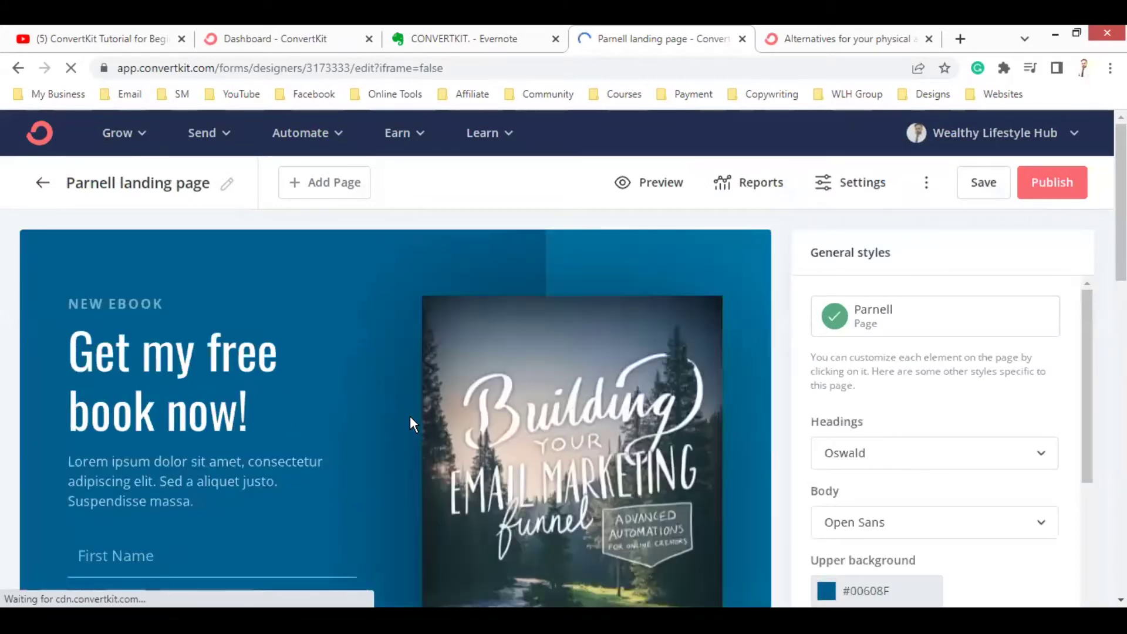
scroll(386, 393, down, 5)
scroll(394, 391, up, 5)
scroll(405, 391, down, 2)
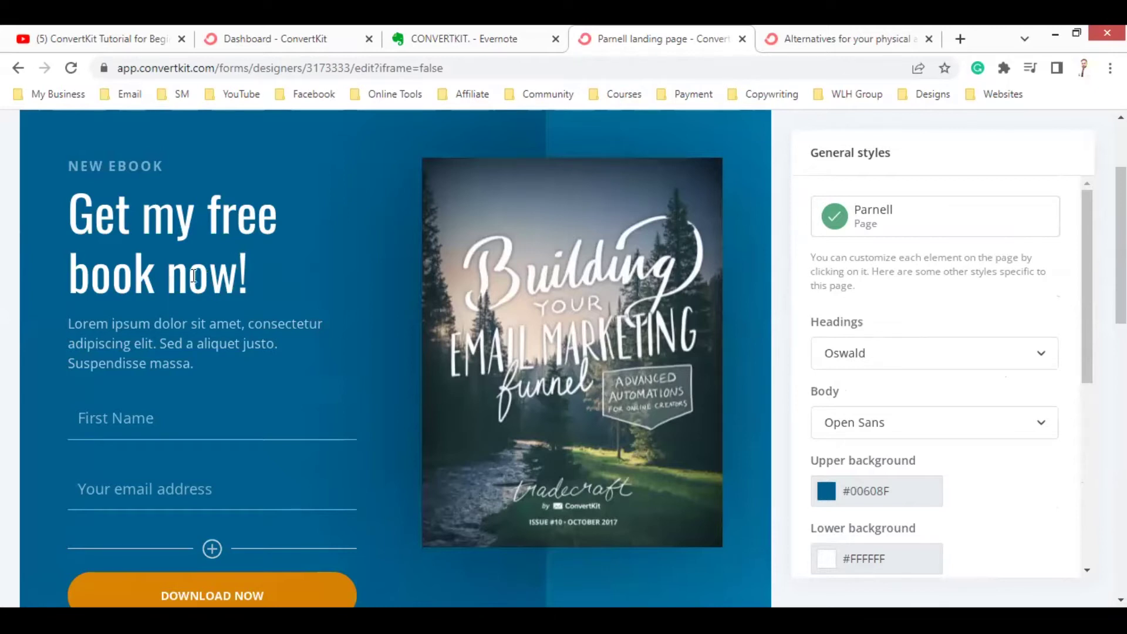
Inspect the style settings of the "Get my free book now!" headline and the "NEW EBOOK" preheader.
click(156, 226)
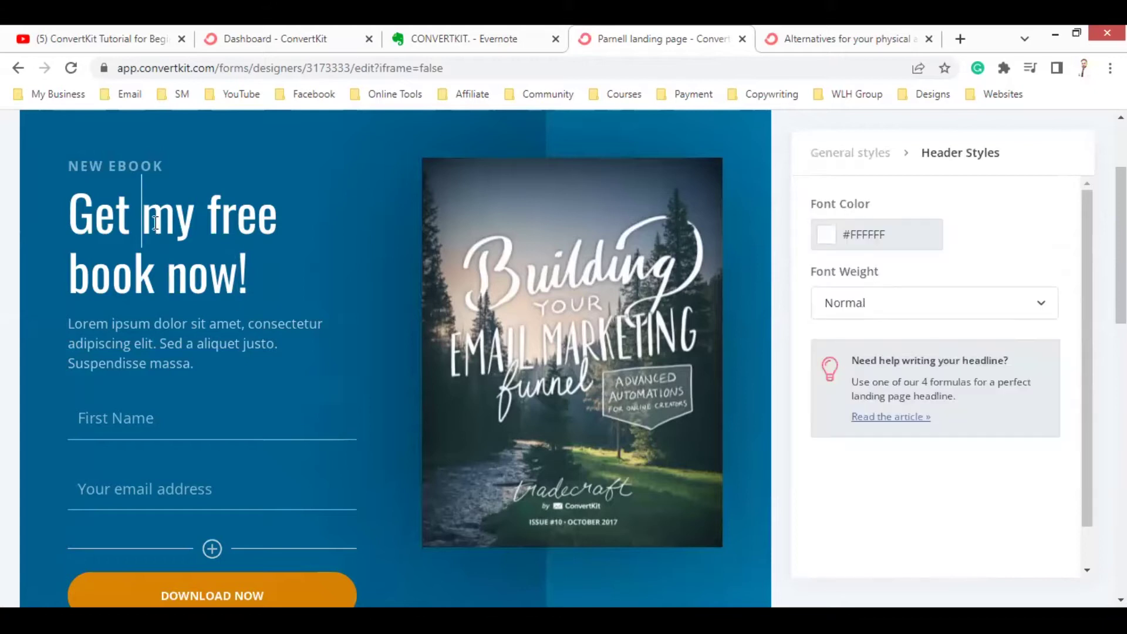
click(140, 166)
click(224, 224)
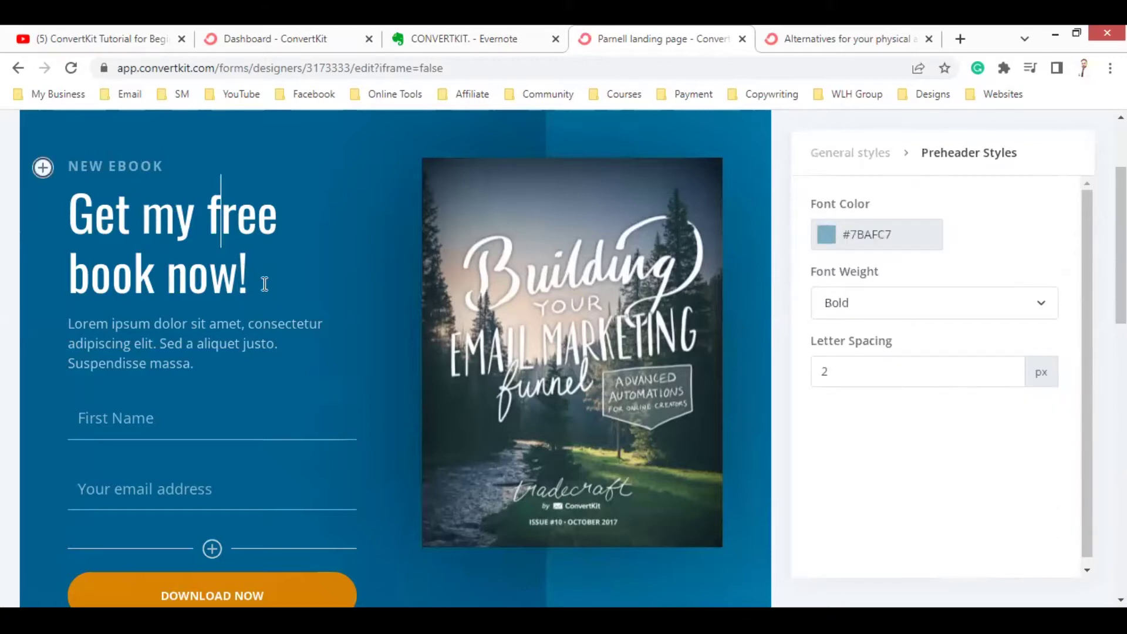
click(234, 278)
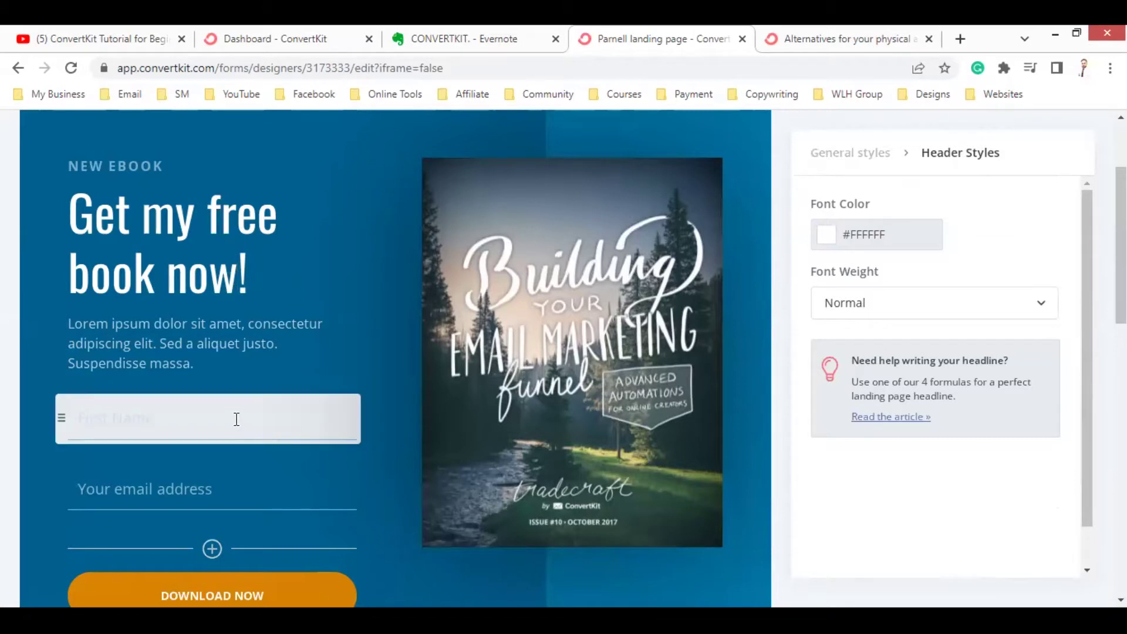
Add a form field below the email address, saved as a Custom Field using "whatsApp Number".
scroll(218, 430, down, 2)
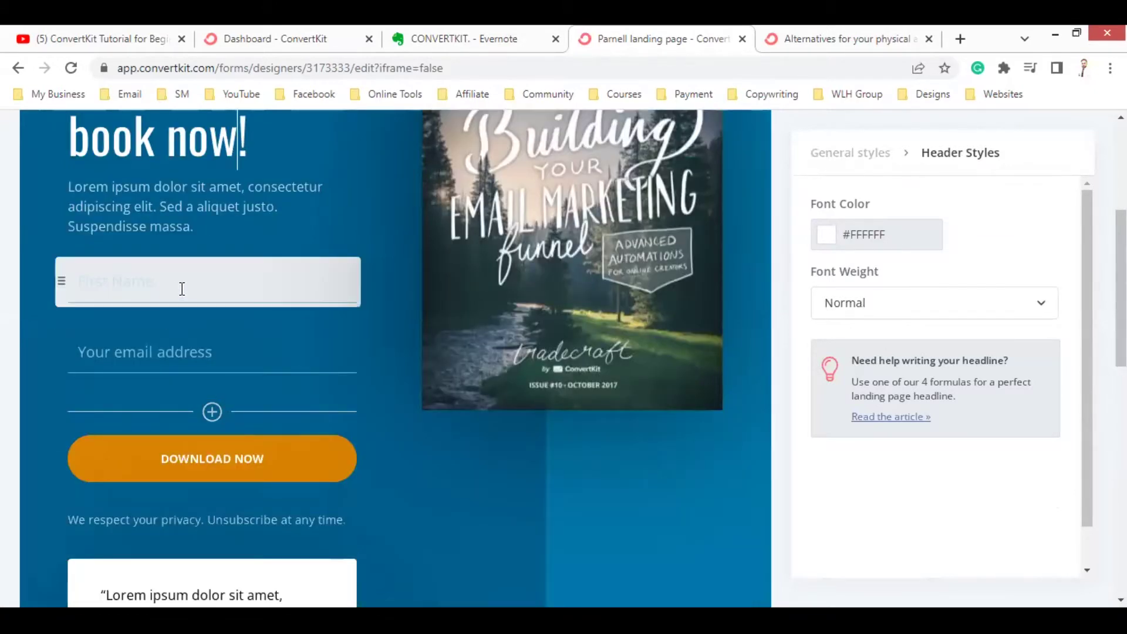
click(213, 412)
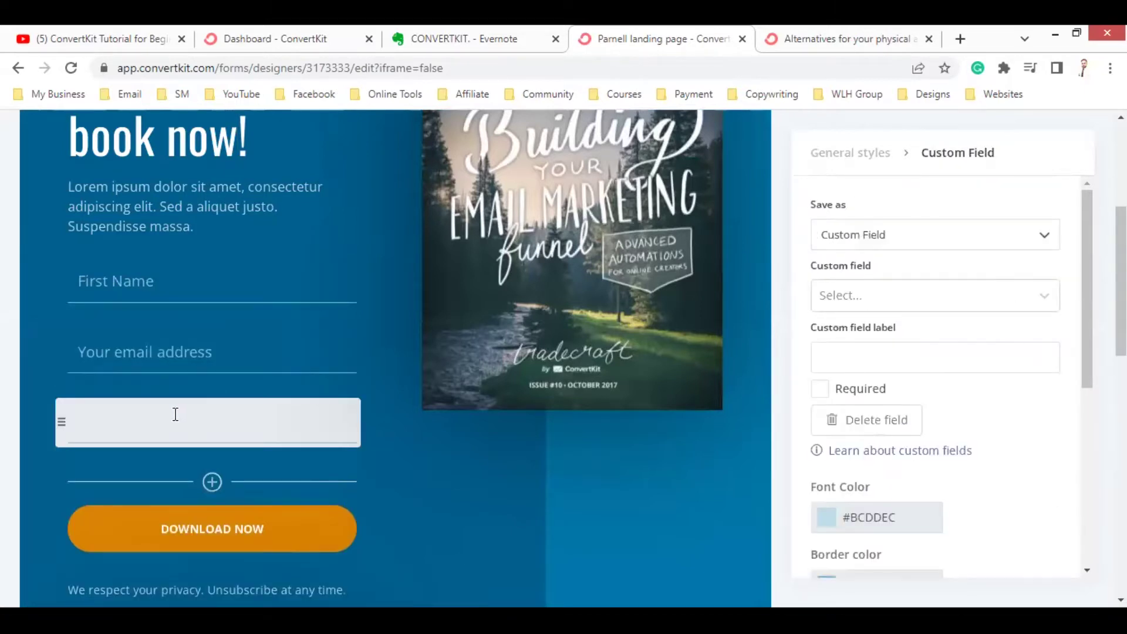
click(918, 239)
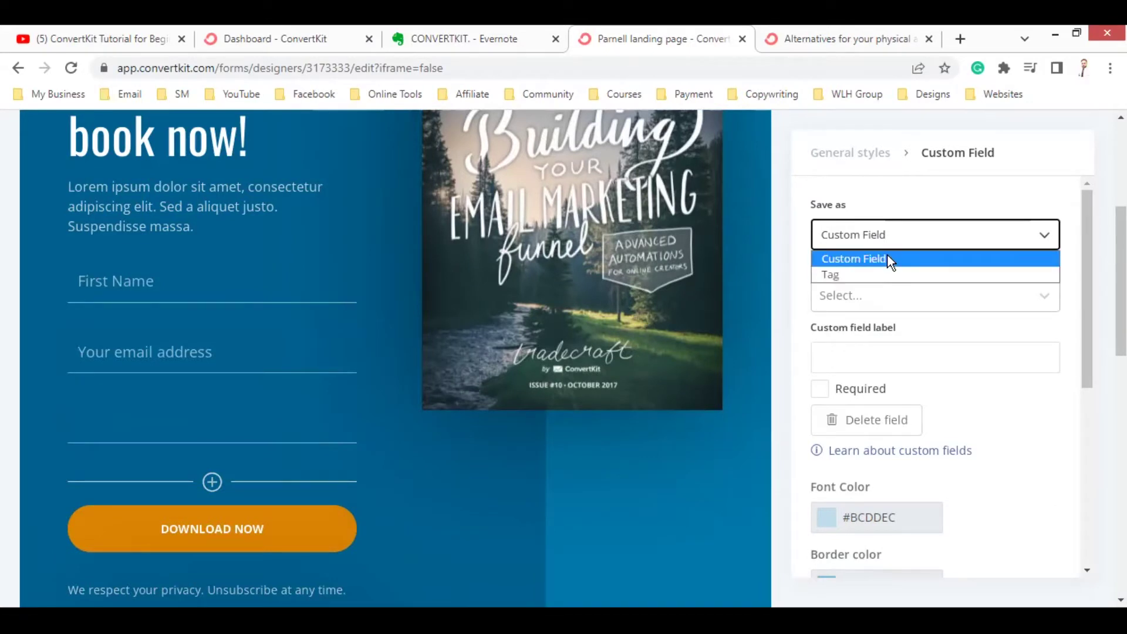
click(887, 259)
click(882, 302)
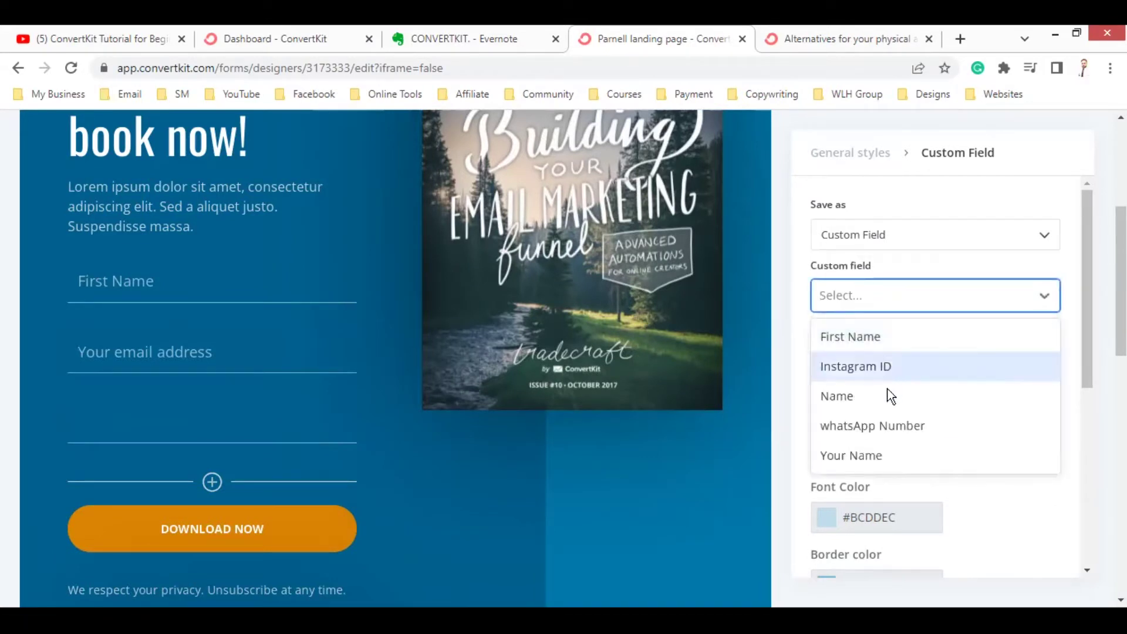
click(890, 428)
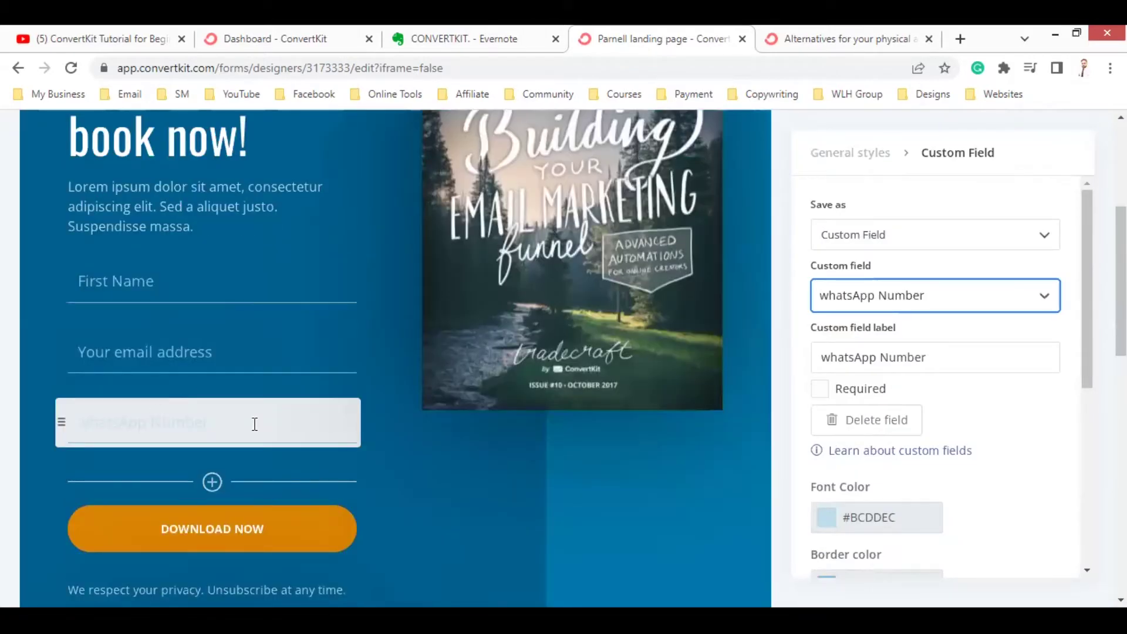
Replace the signup form's "DOWNLOAD NOW" button text with "GET ACCESS".
scroll(364, 443, down, 2)
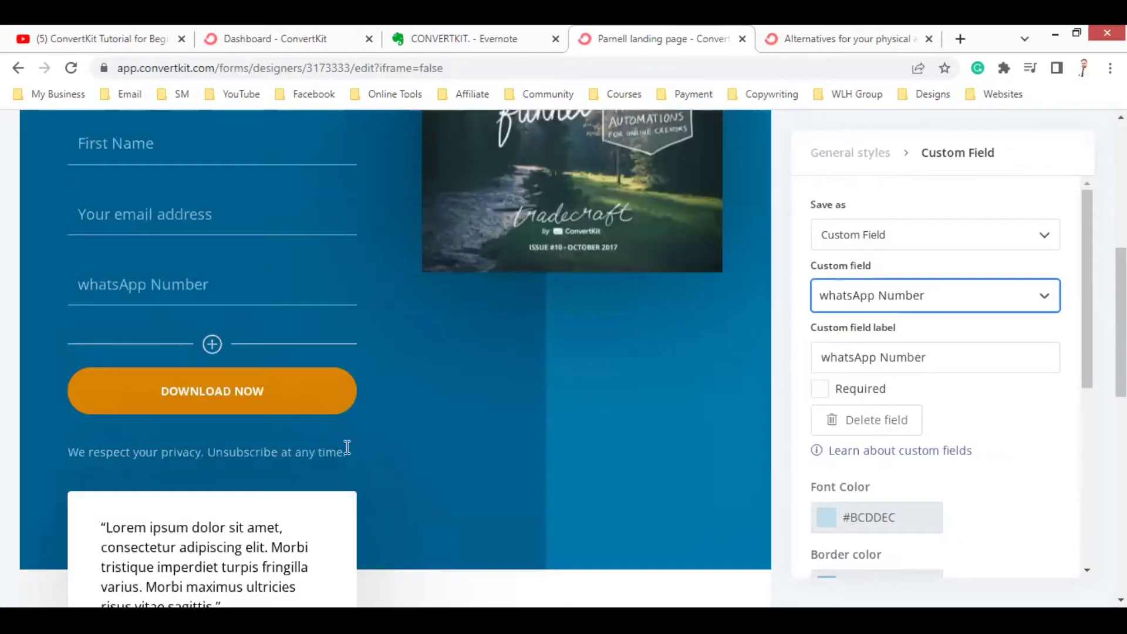
click(246, 395)
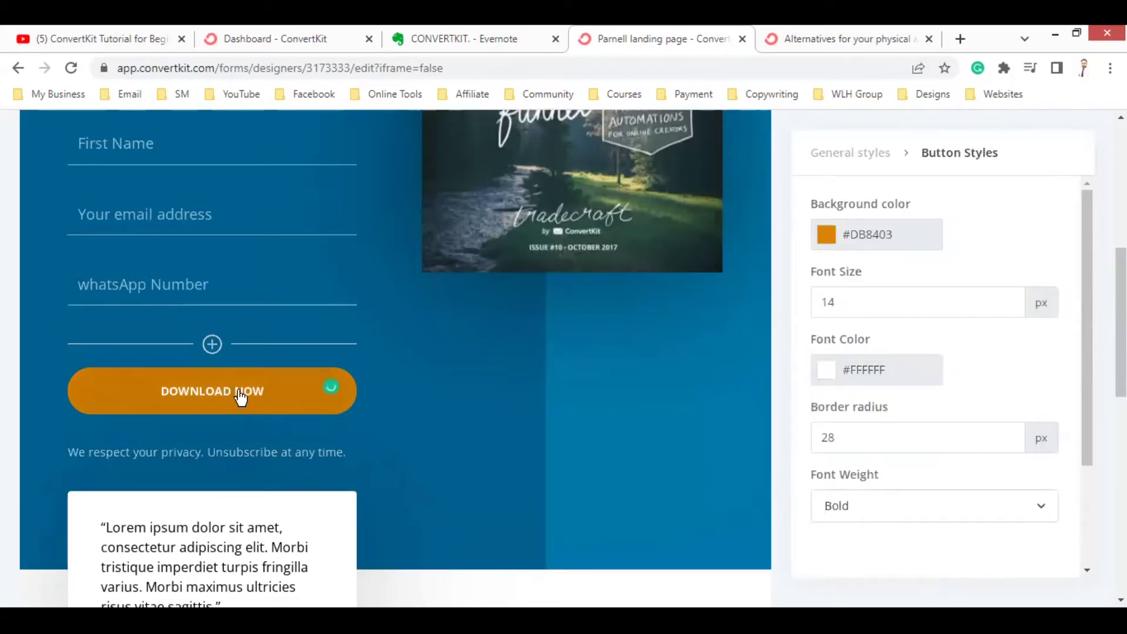
key(BackSpace)
key(BackSpace)
key(BackSpace)
key(BackSpace)
key(BackSpace)
key(BackSpace)
key(BackSpace)
key(BackSpace)
key(BackSpace)
key(BackSpace)
key(BackSpace)
key(BackSpace)
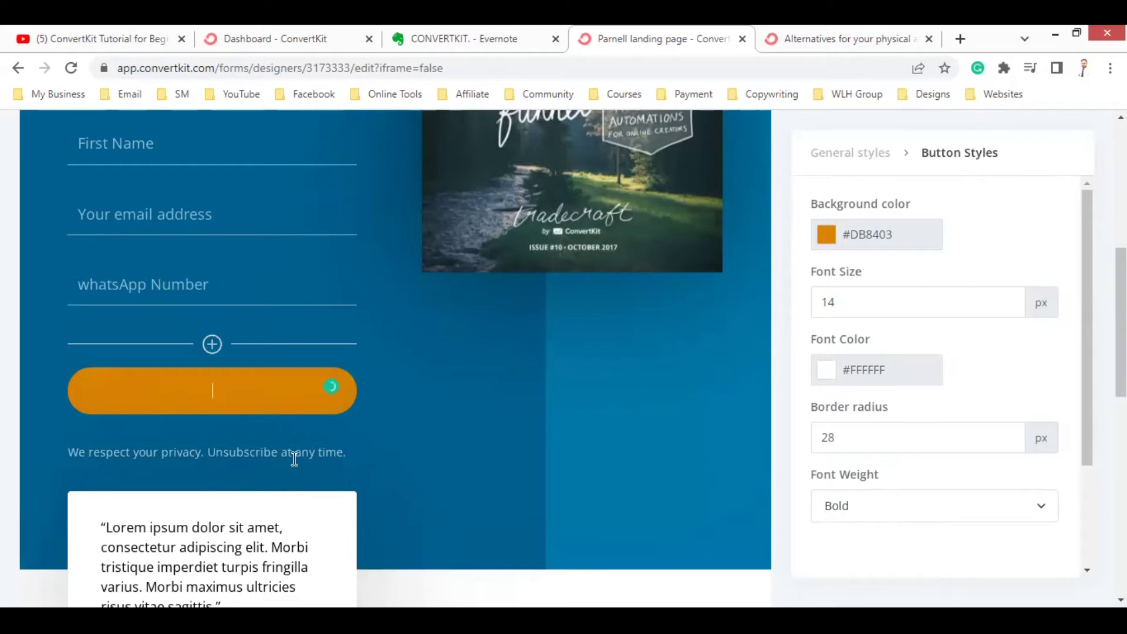
text(GET ACCESS)
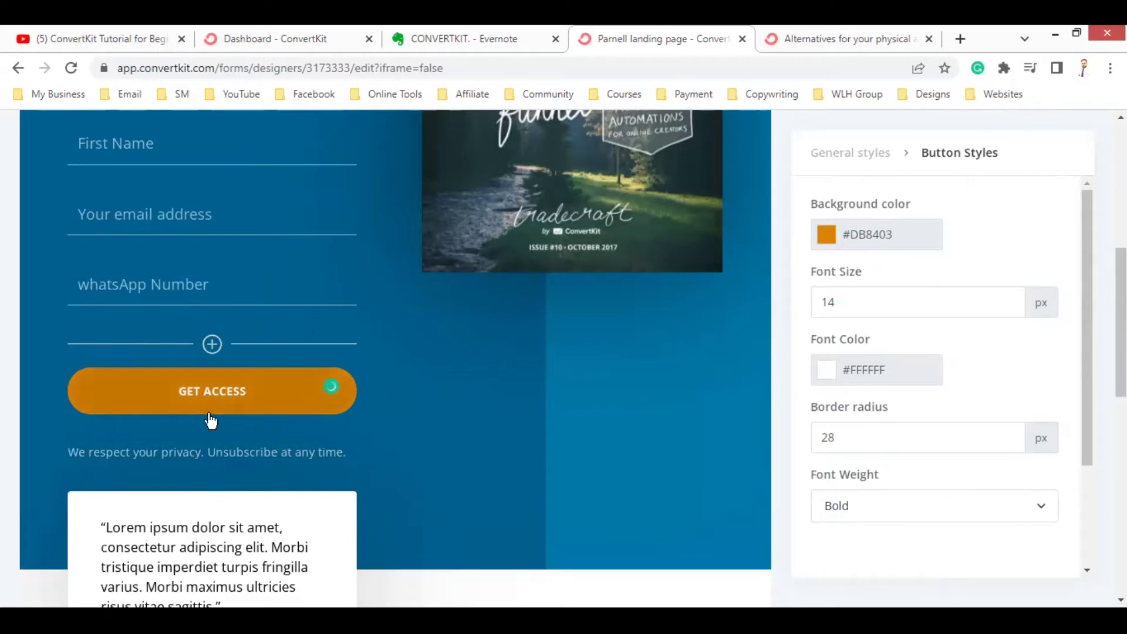
click(220, 392)
View the book cover image's settings and its replacement upload options, then close the media window without choosing a file.
scroll(530, 460, down, 2)
scroll(530, 460, up, 7)
scroll(530, 456, up, 2)
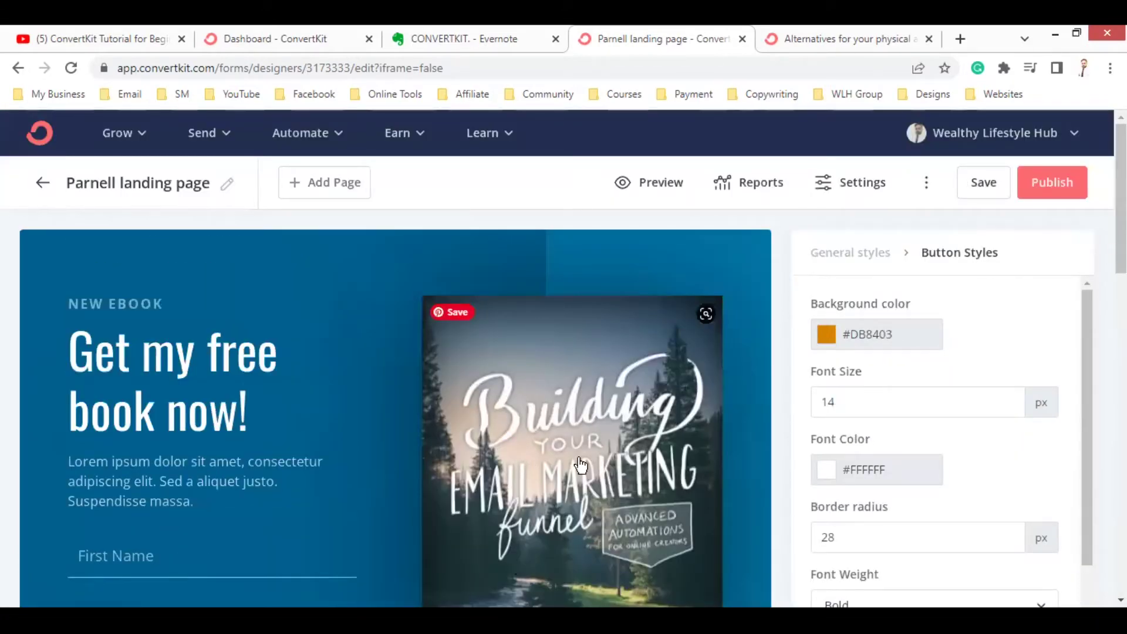
scroll(532, 407, down, 2)
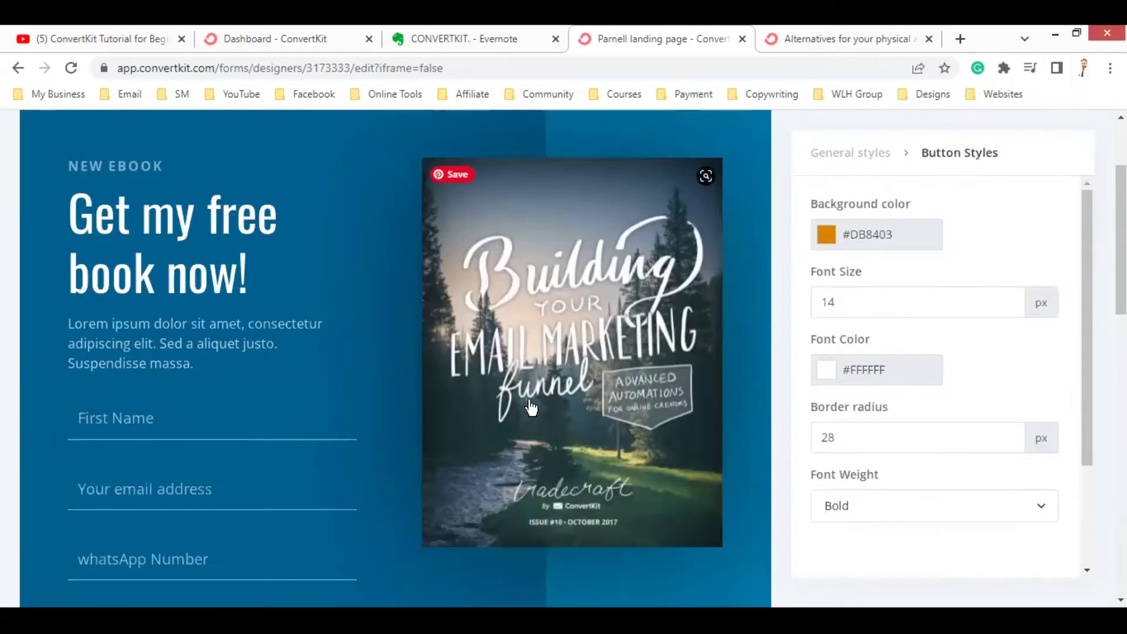
click(556, 320)
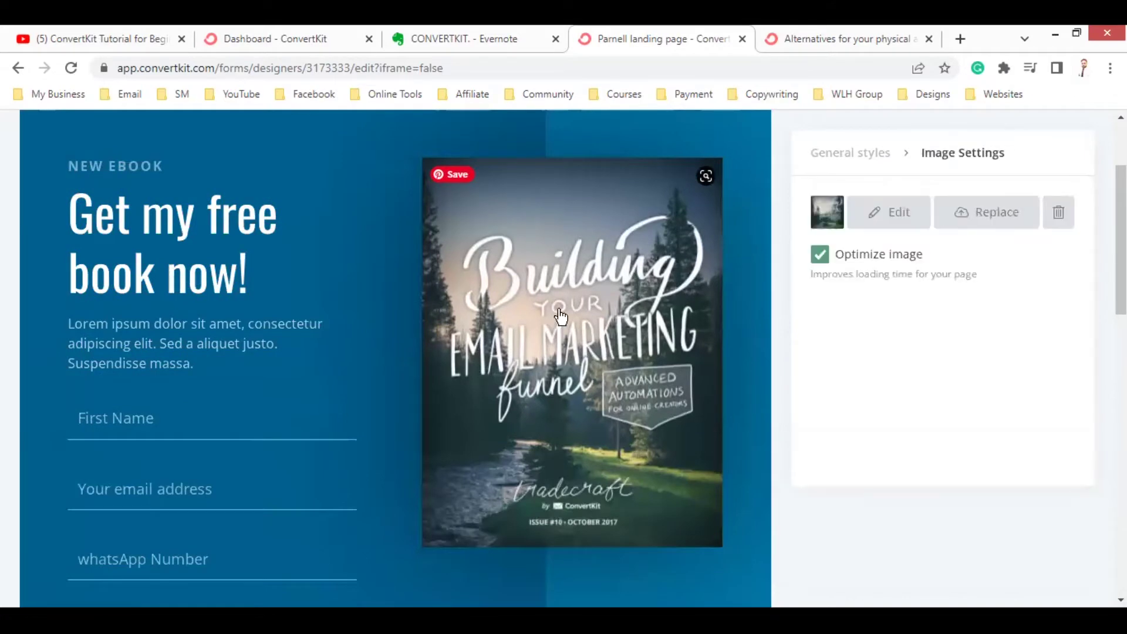
click(994, 226)
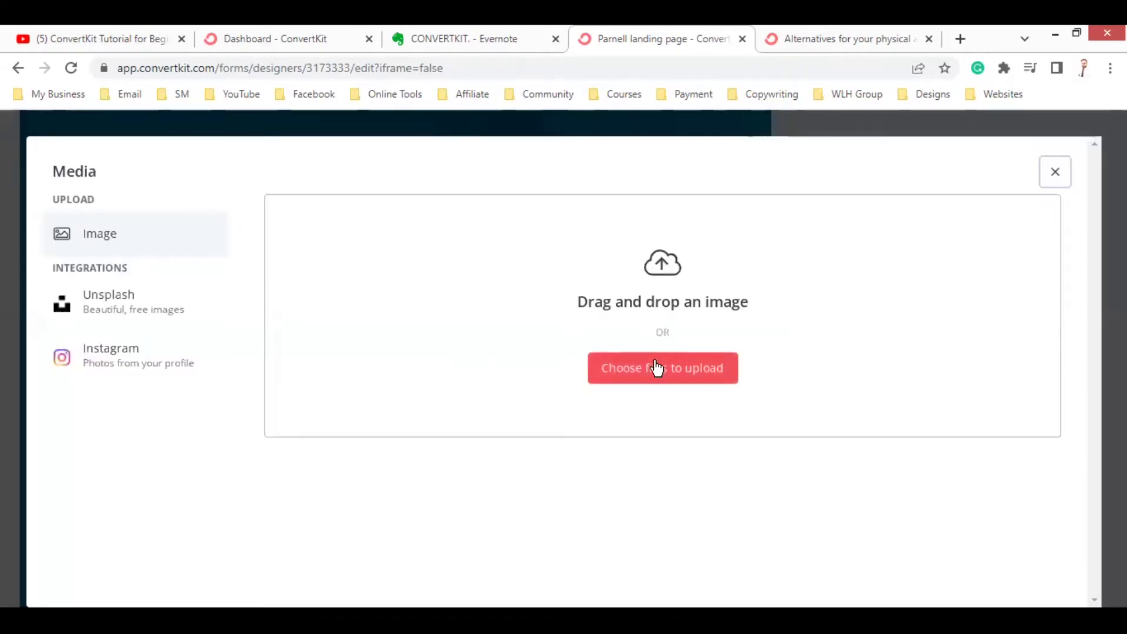
click(1051, 175)
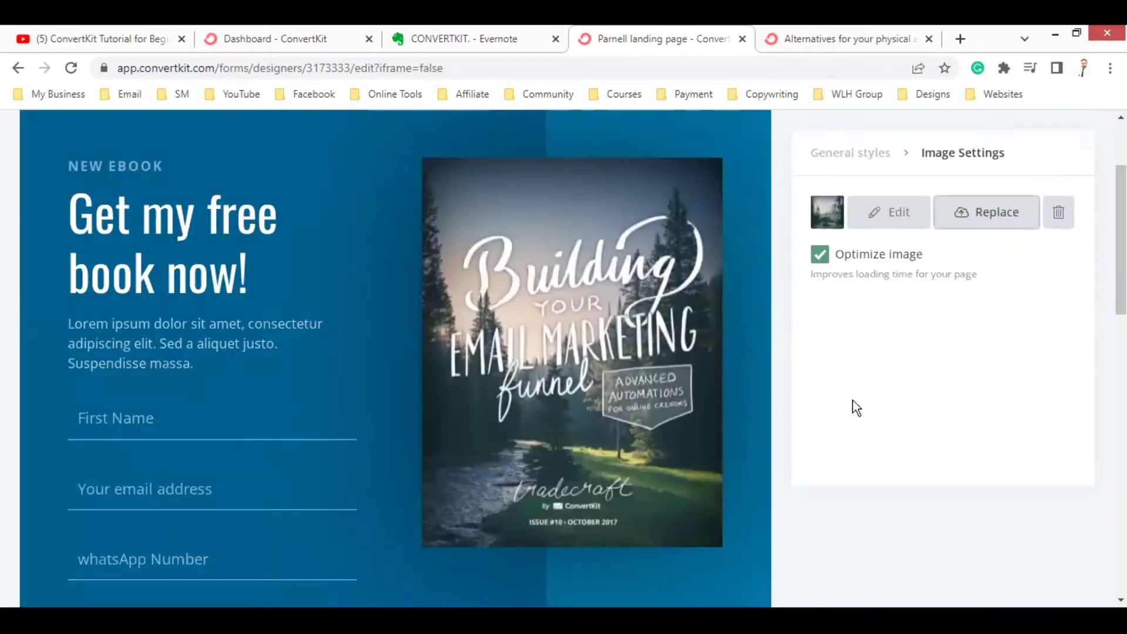
Review the landing page's layout and inspect the style settings of the description paragraph and the headline.
scroll(825, 323, up, 3)
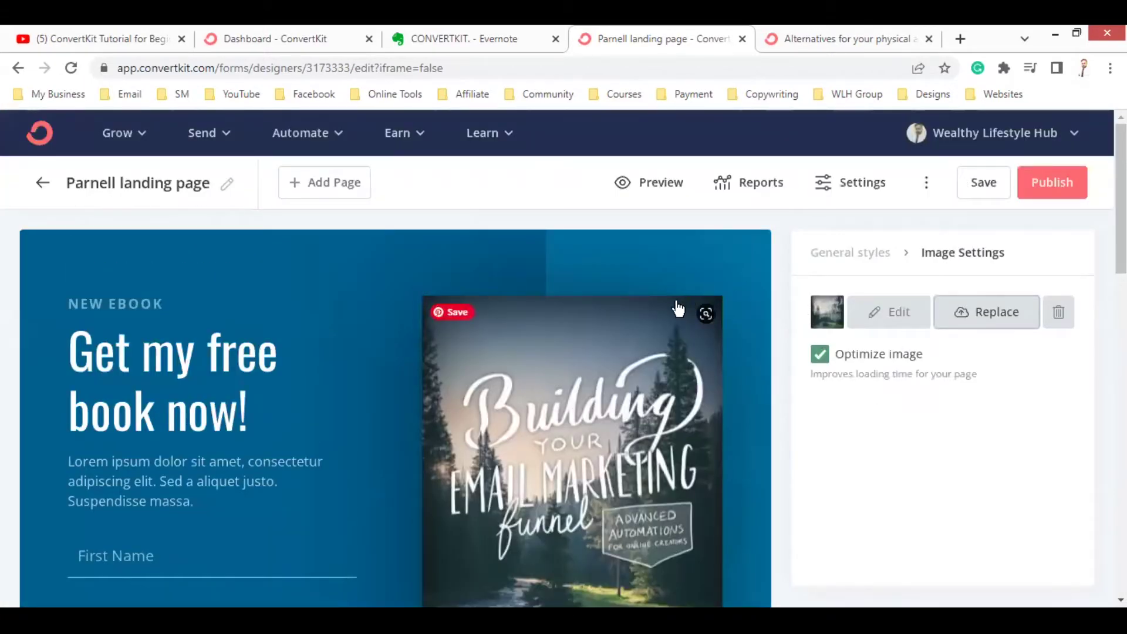
scroll(664, 303, down, 12)
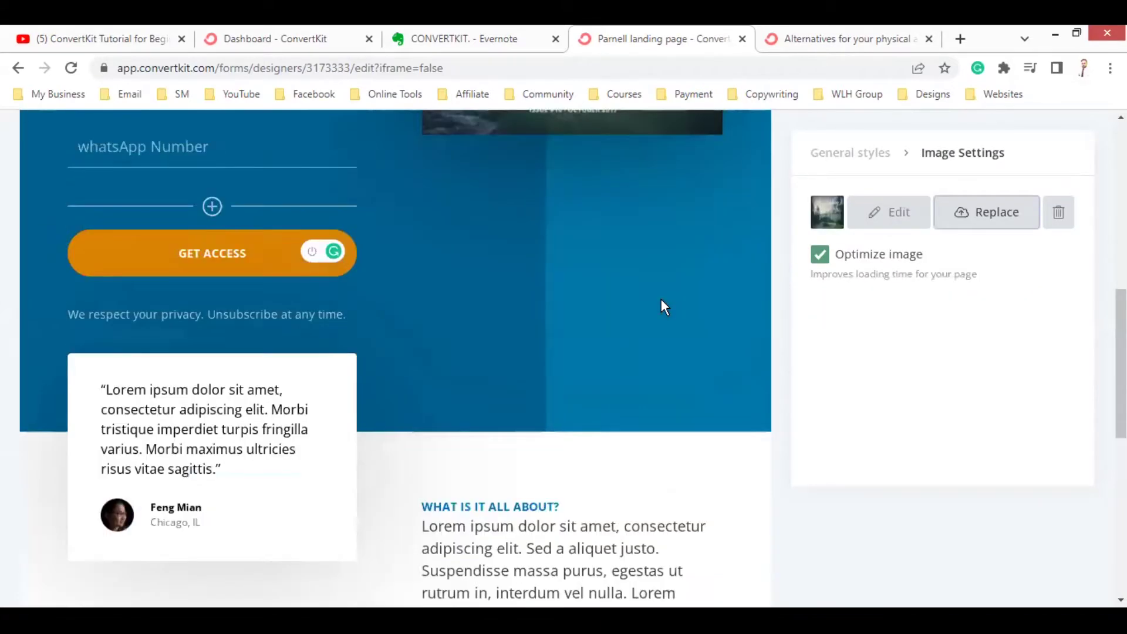
scroll(661, 300, up, 12)
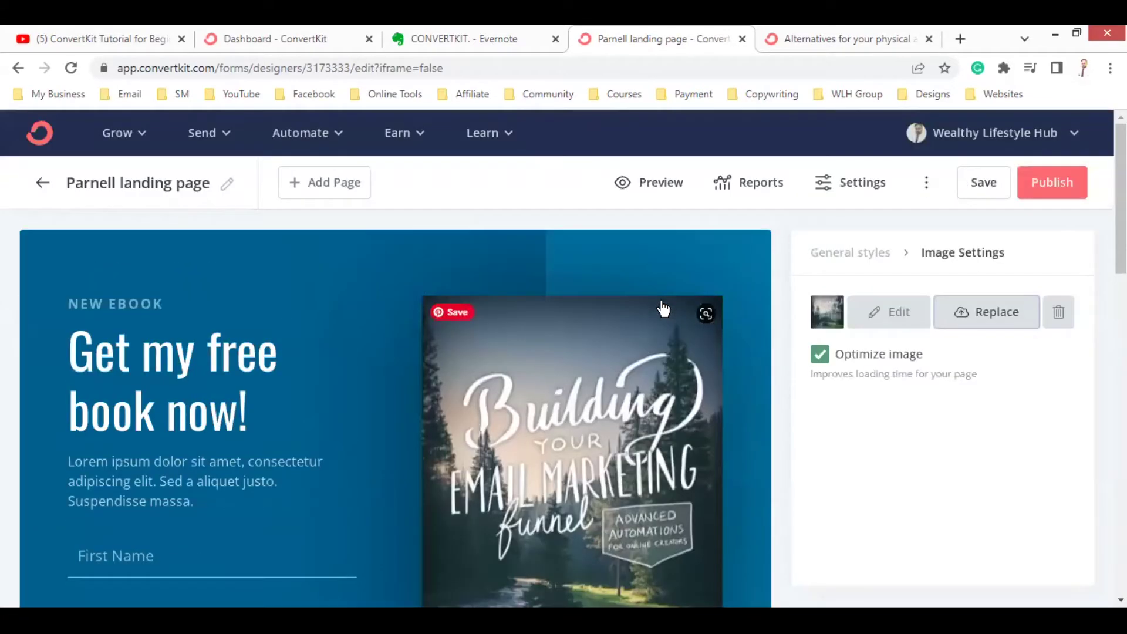
click(139, 481)
scroll(157, 359, down, 5)
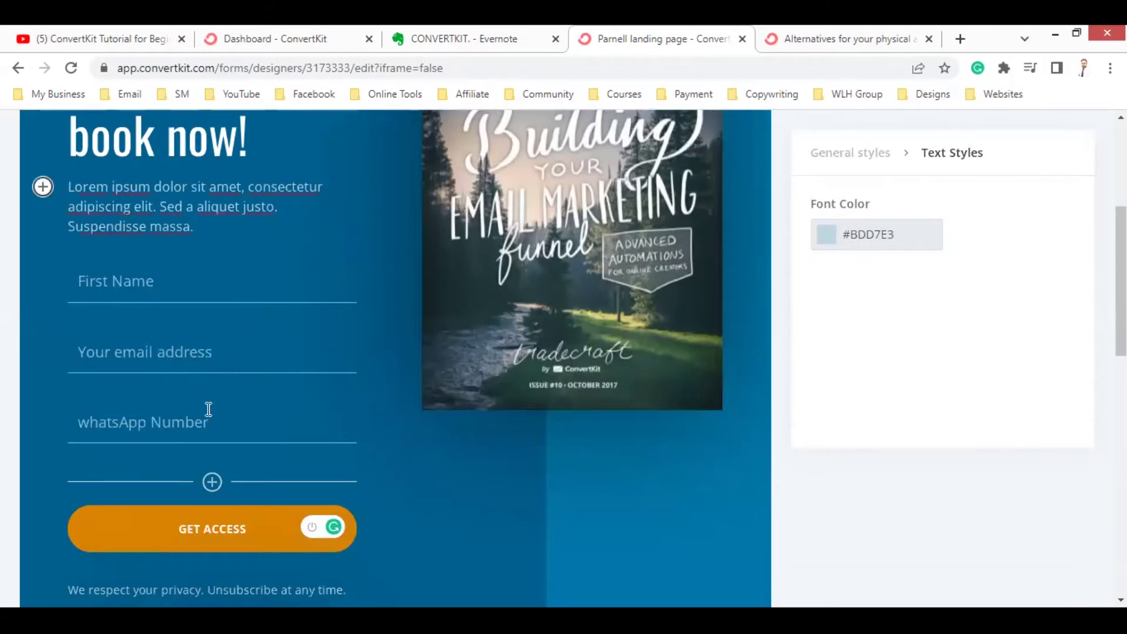
click(209, 141)
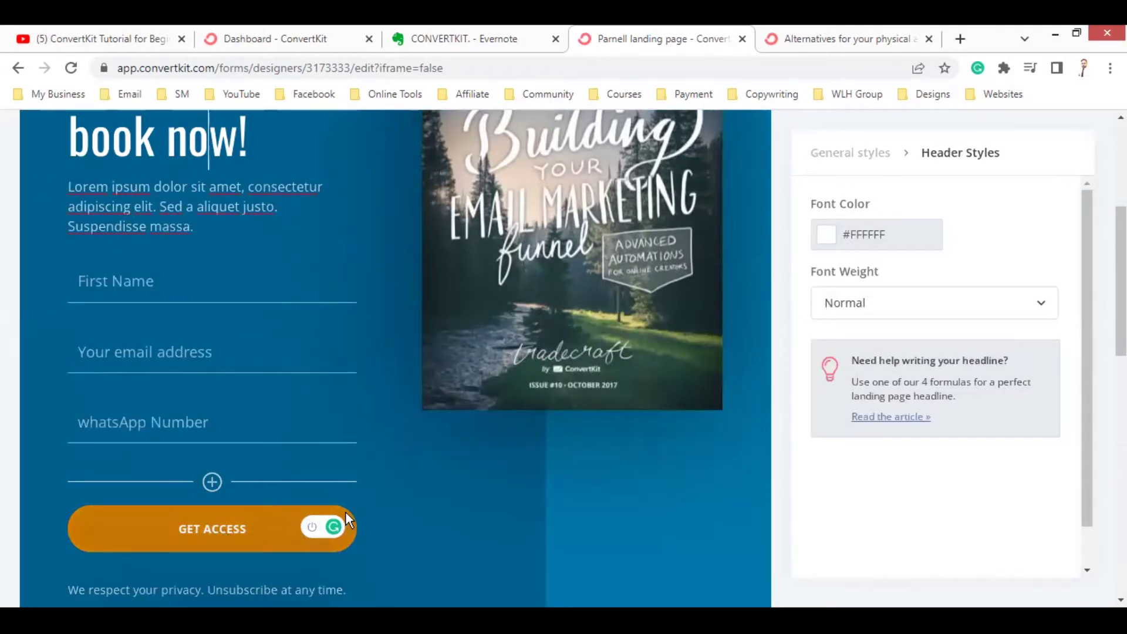
scroll(492, 500, up, 5)
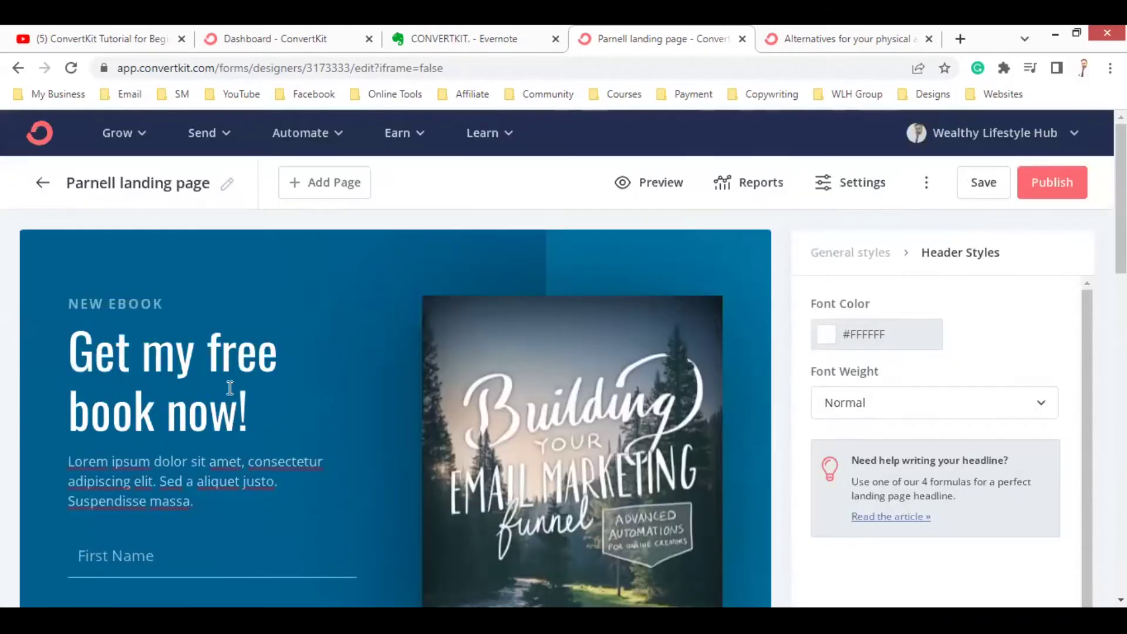
scroll(243, 401, down, 2)
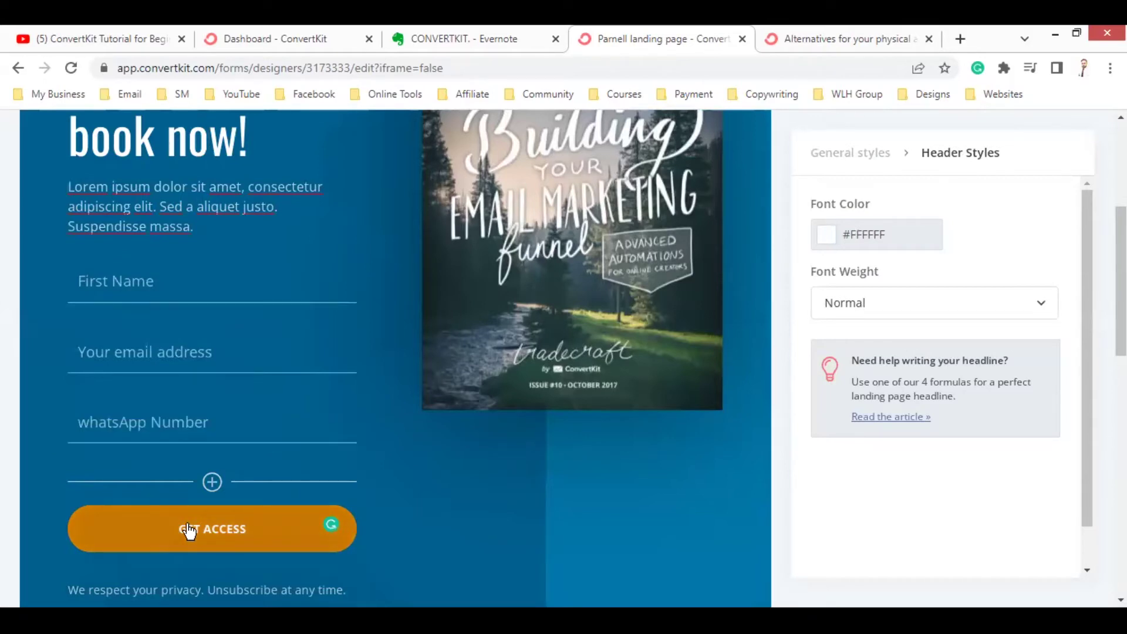
scroll(276, 517, up, 4)
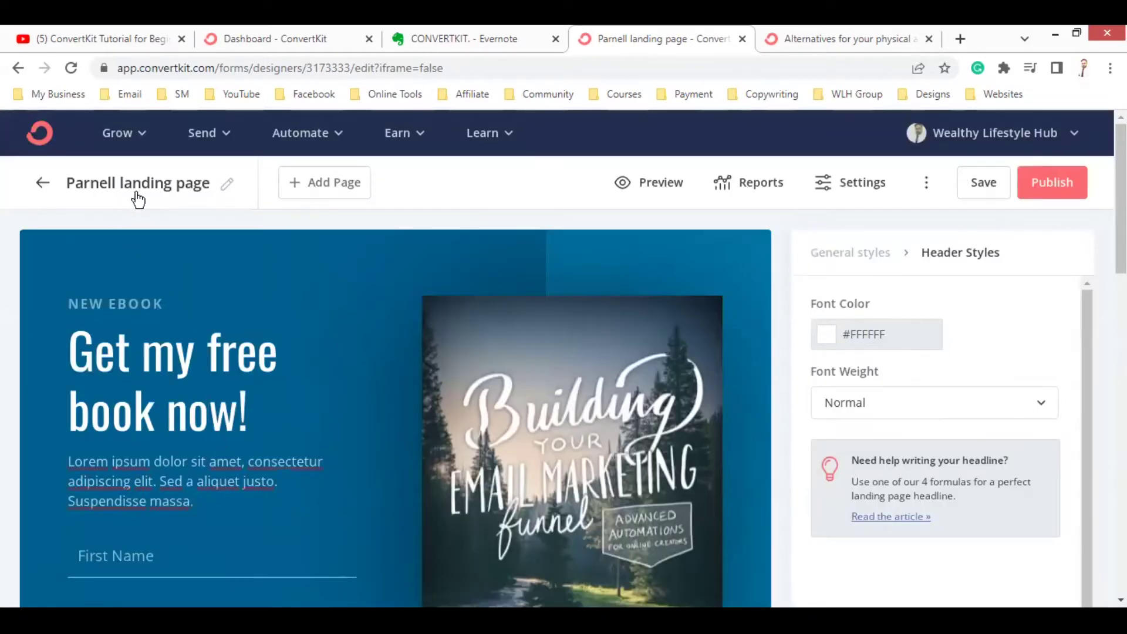
Rename the Parnell landing page as "opt-in page".
click(184, 188)
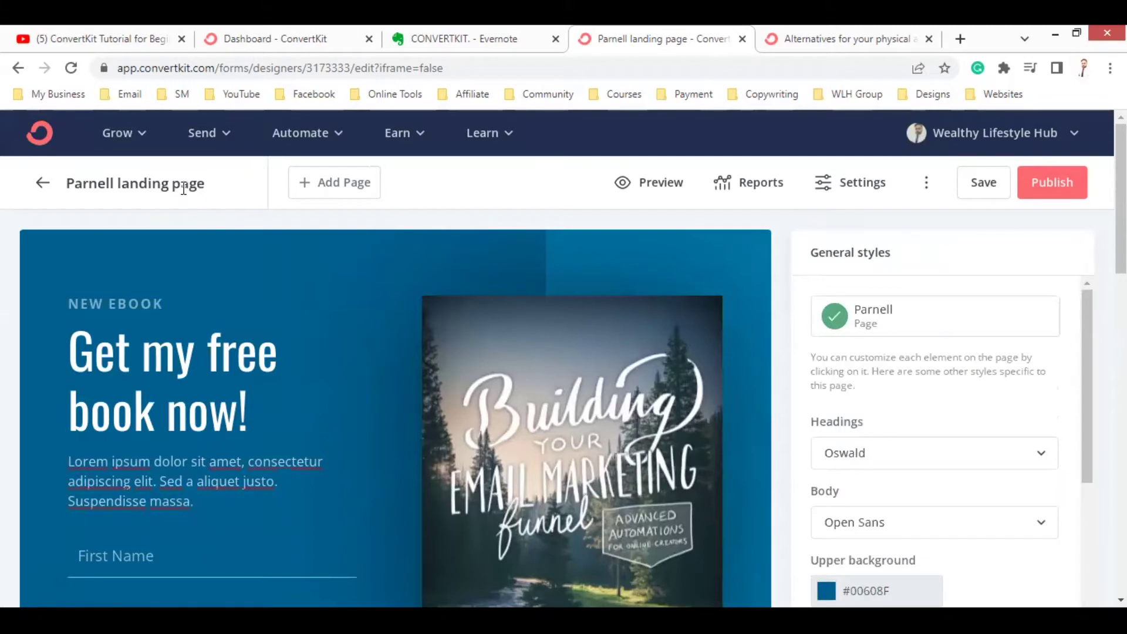
key(BackSpace)
key(BackSpace)
key(BackSpace)
key(BackSpace)
key(BackSpace)
key(BackSpace)
key(BackSpace)
key(BackSpace)
key(BackSpace)
key(BackSpace)
key(BackSpace)
key(BackSpace)
key(BackSpace)
key(BackSpace)
key(BackSpace)
key(BackSpace)
key(BackSpace)
key(BackSpace)
key(BackSpace)
key(BackSpace)
text(opti)
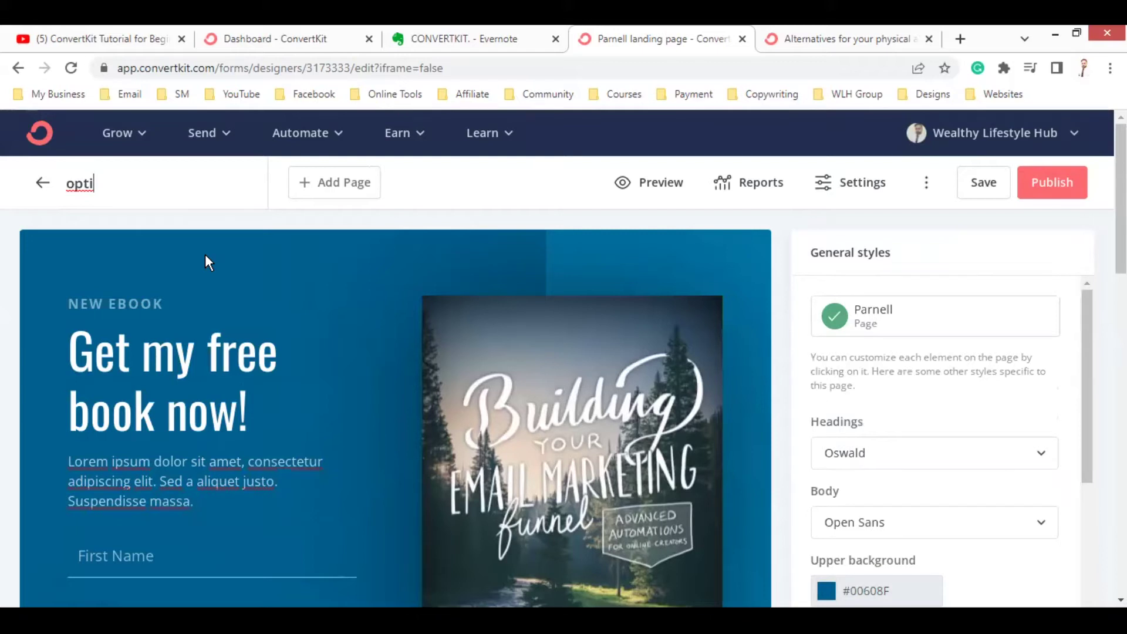
text(n)
key(BackSpace)
key(BackSpace)
text(-in page)
click(325, 213)
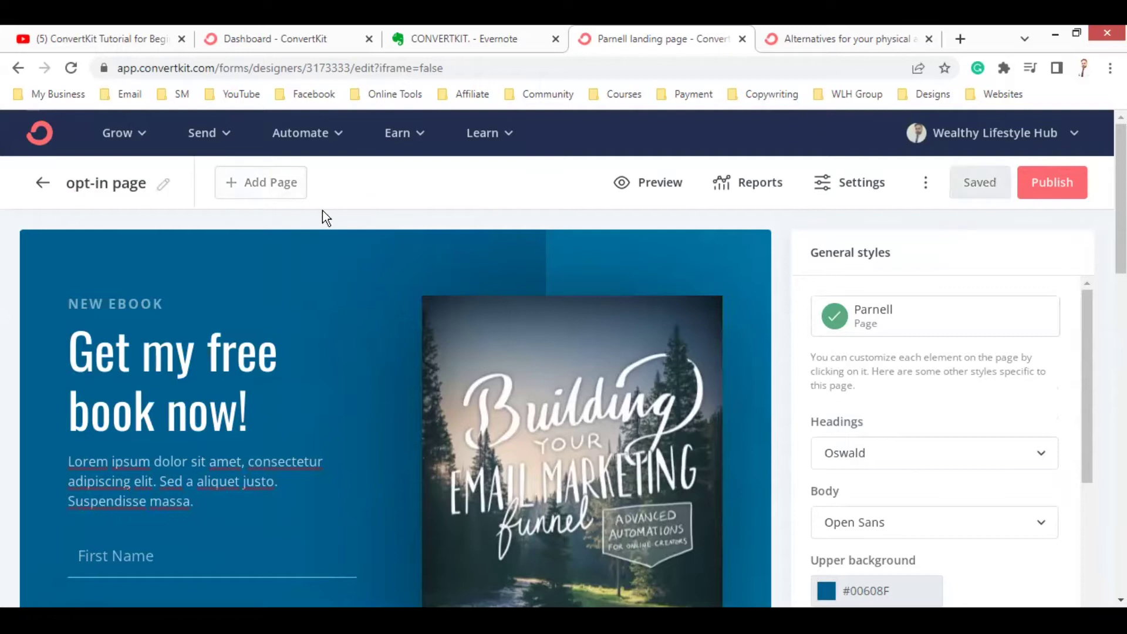
Add a Thank You Page to the landing page and look over its content.
click(244, 194)
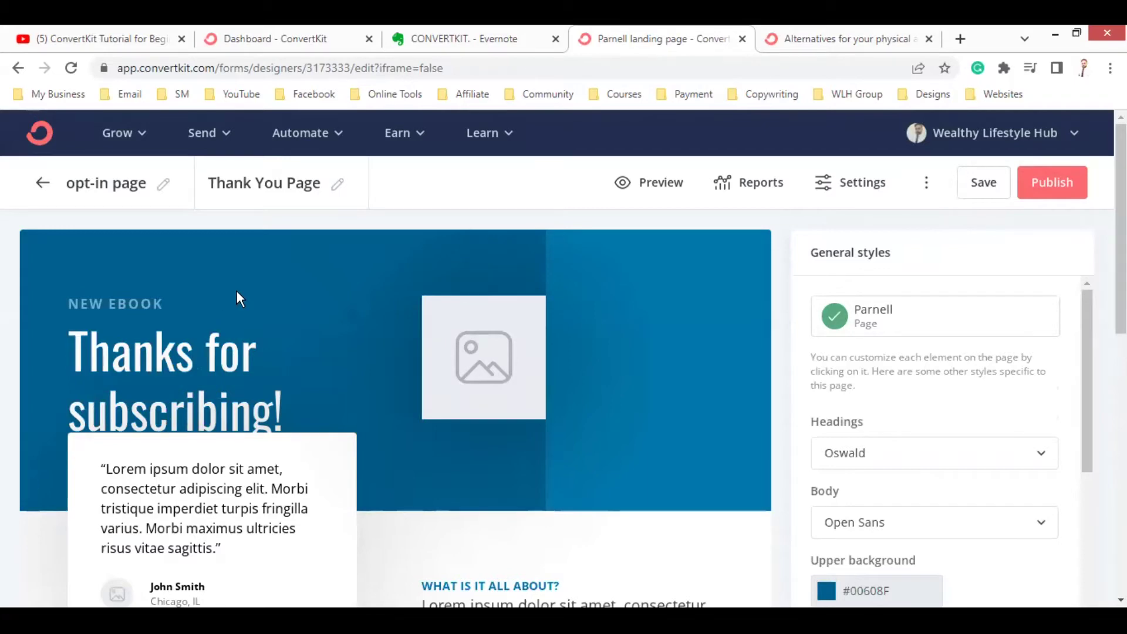
scroll(241, 297, down, 5)
scroll(247, 319, up, 5)
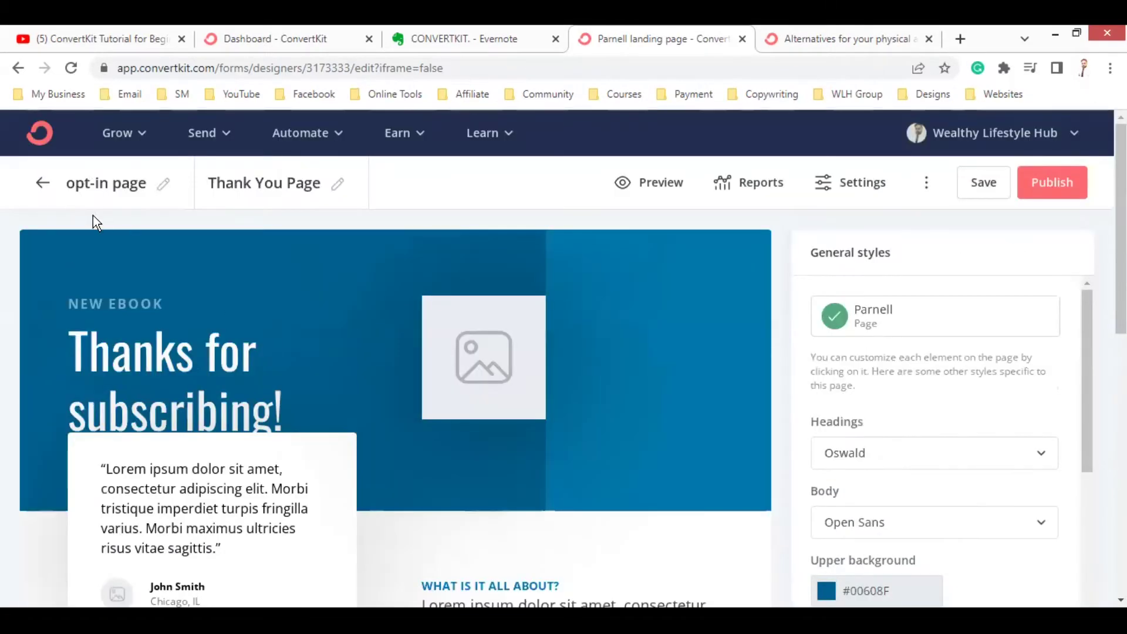
Return to the opt-in page and inspect the style settings of the "GET ACCESS" button.
click(87, 187)
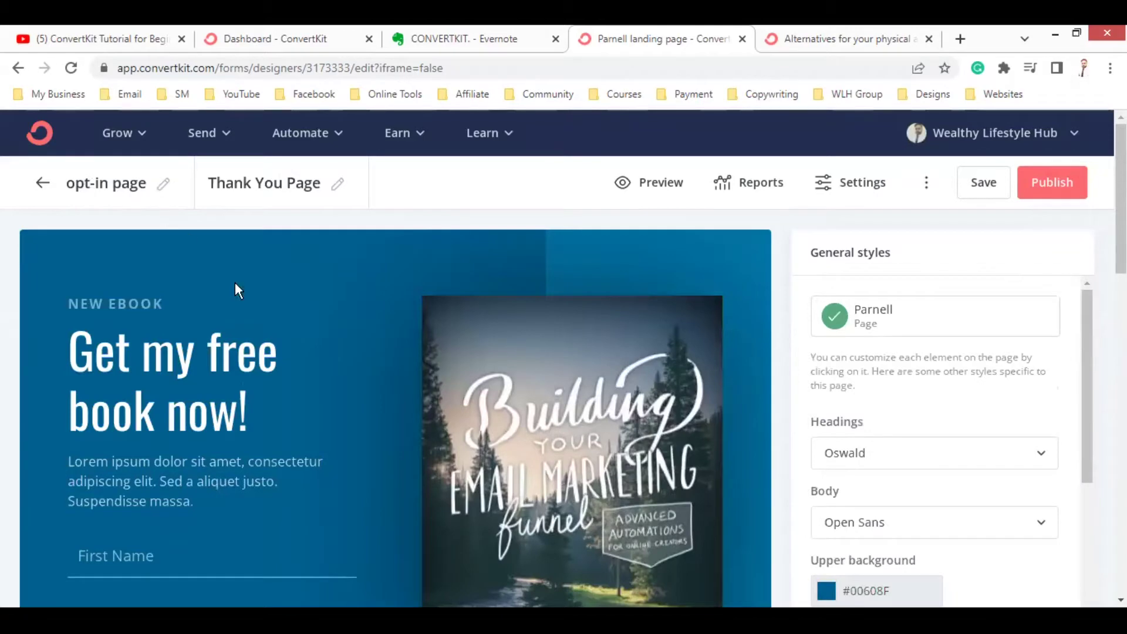
scroll(383, 354, down, 5)
click(226, 532)
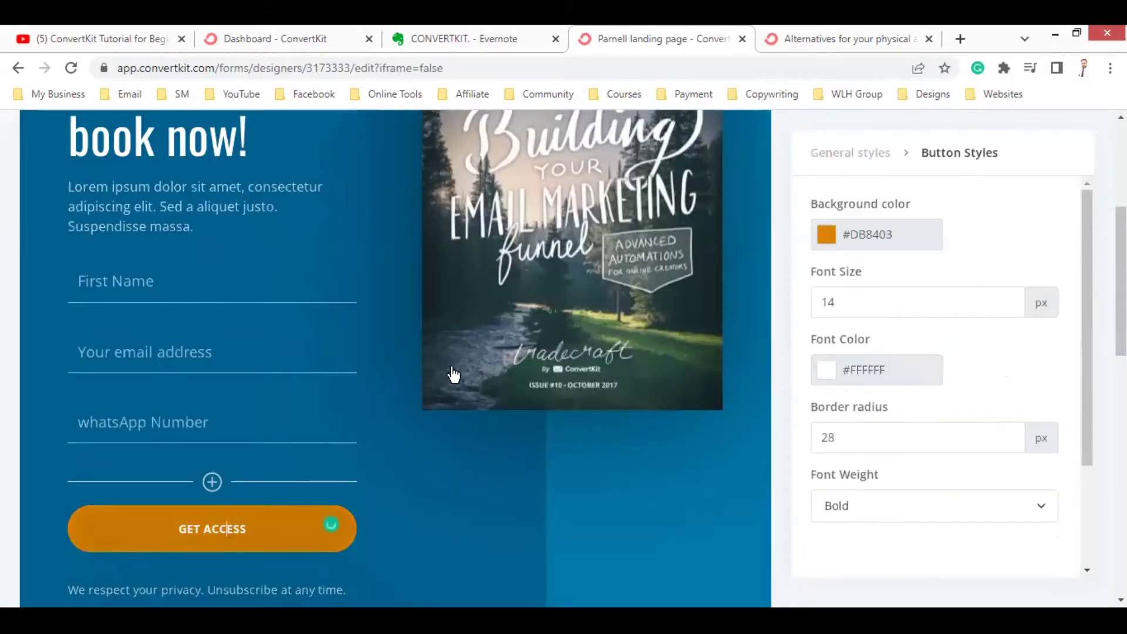
scroll(453, 377, up, 5)
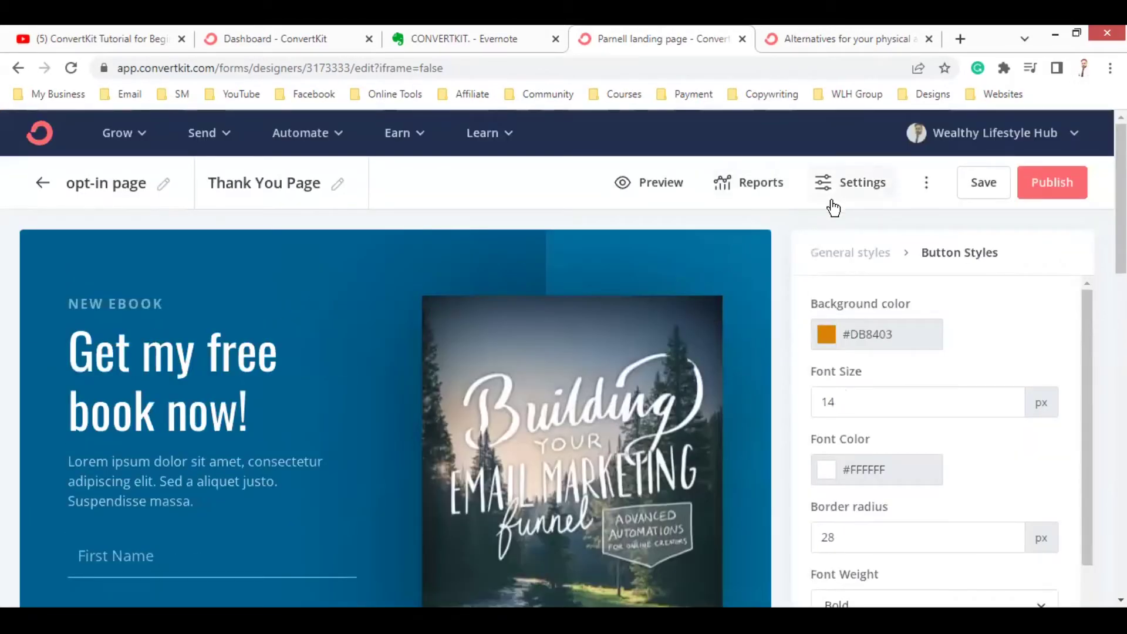
scroll(240, 256, down, 3)
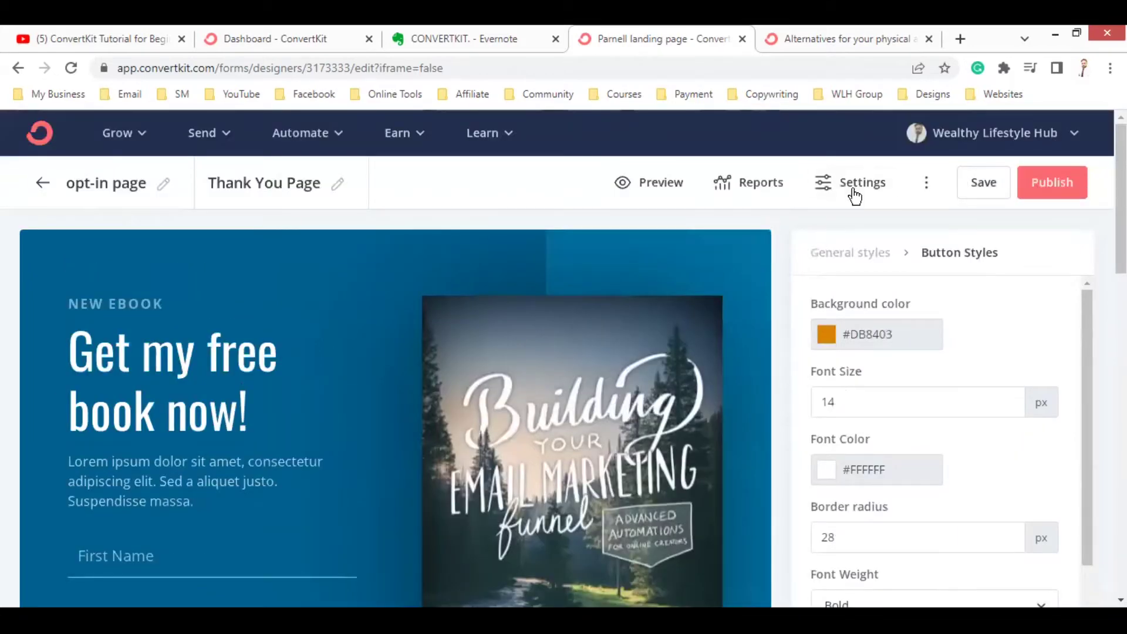
View the landing page's Incentive settings and the file choice for the Download redirect, then cancel without choosing a file.
click(854, 189)
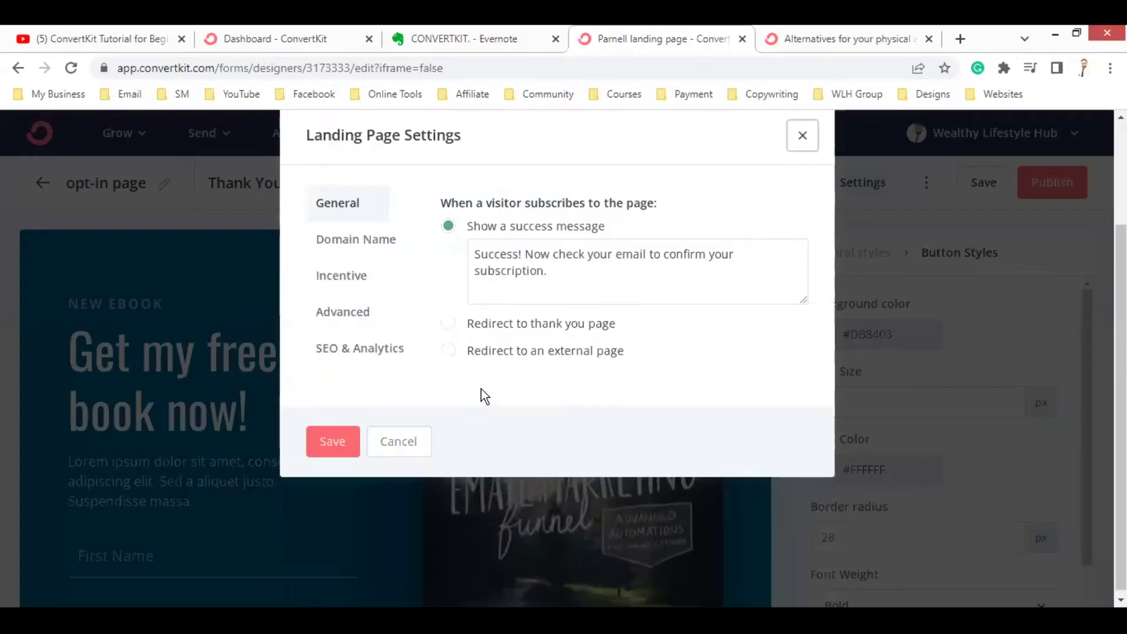
click(322, 283)
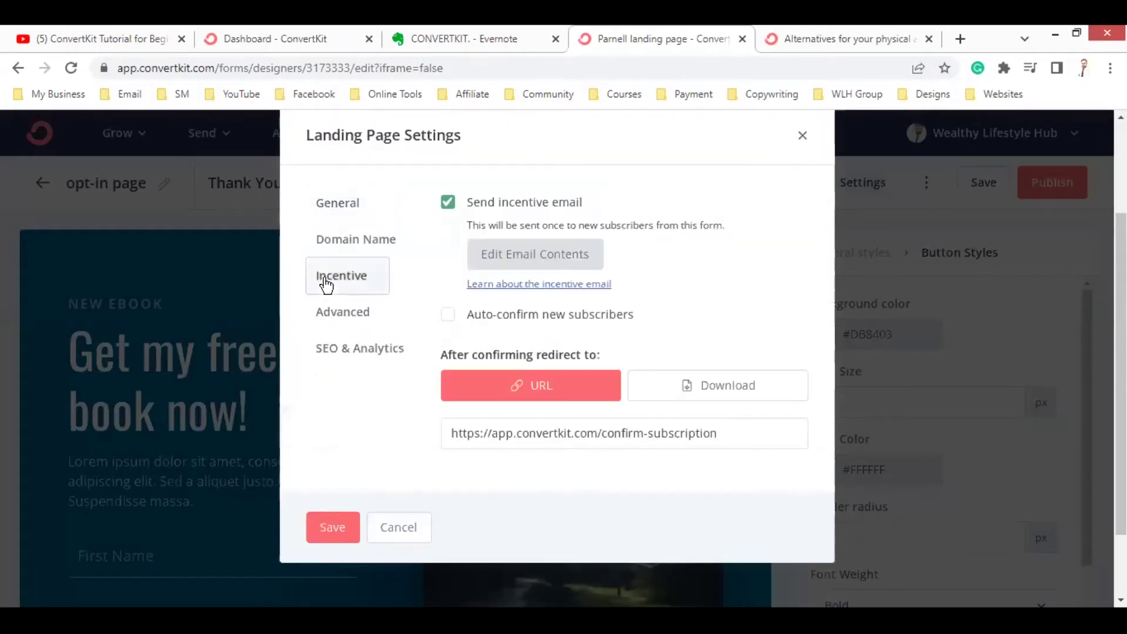
click(695, 396)
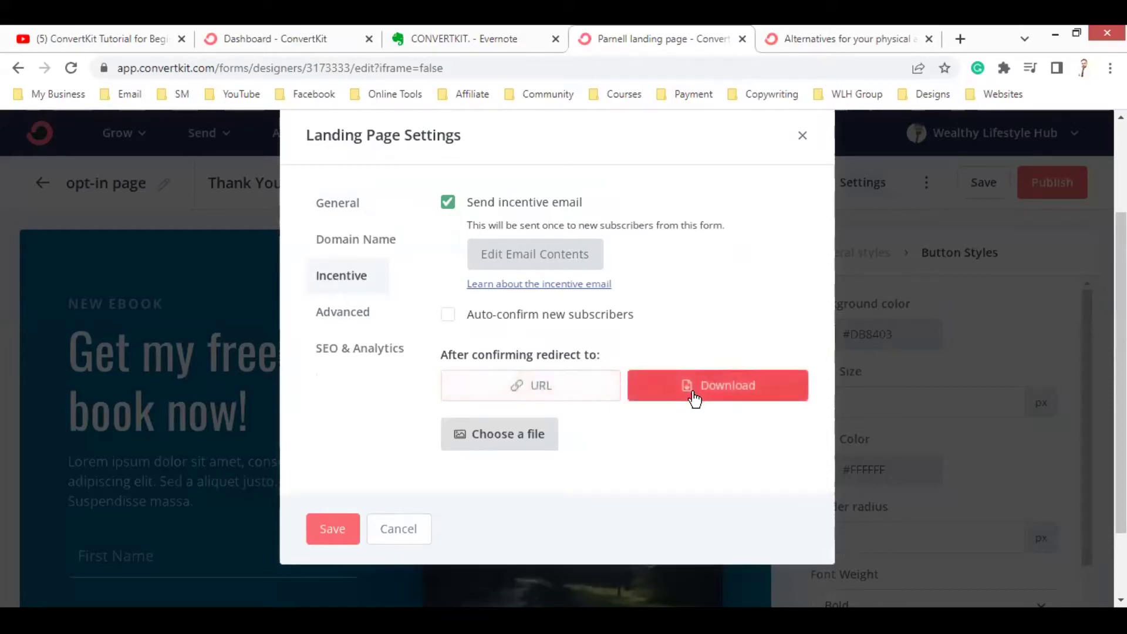
click(525, 452)
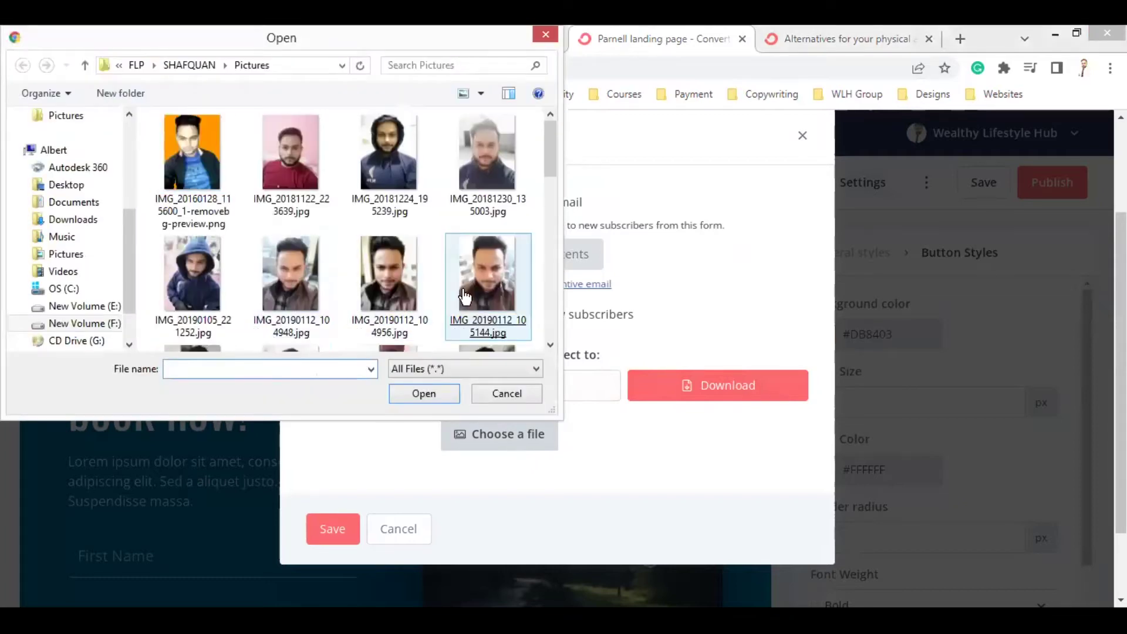
click(545, 35)
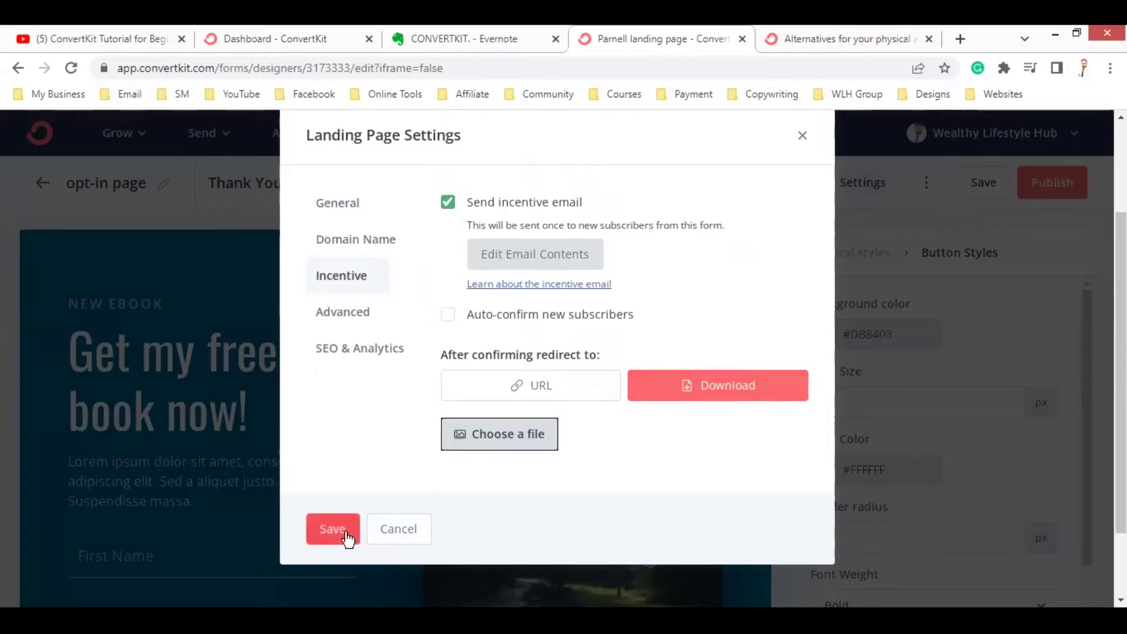
click(398, 530)
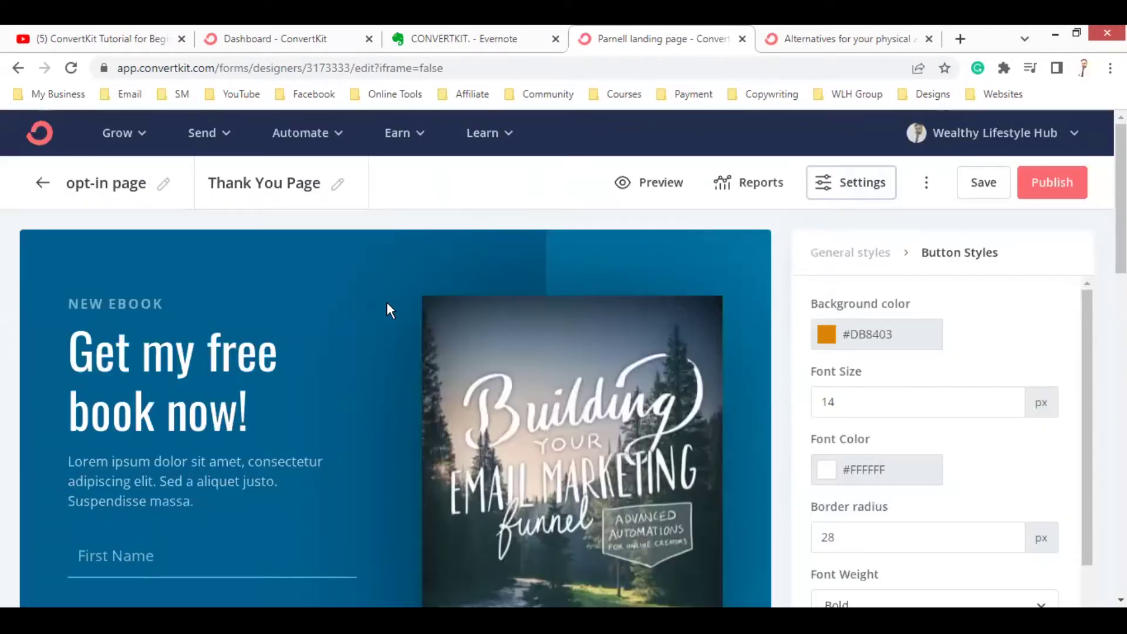
Switch to the ConvertKit dashboard and open the existing EBOOK page from Landing Pages & Forms.
scroll(554, 332, down, 4)
scroll(554, 327, up, 4)
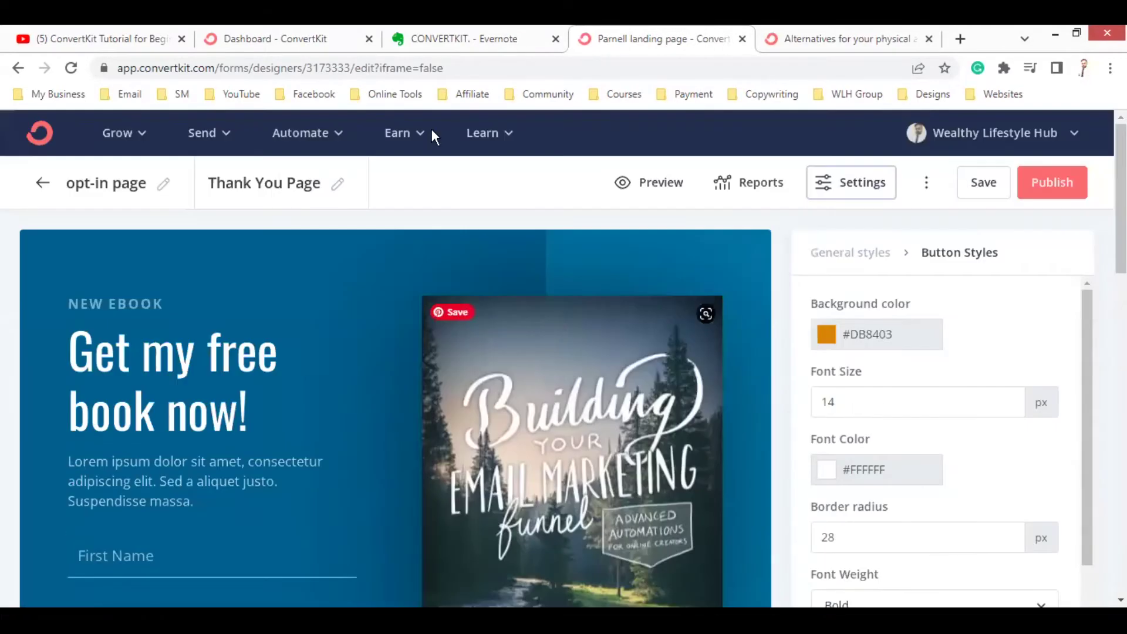
click(306, 34)
scroll(364, 290, down, 5)
scroll(284, 311, up, 5)
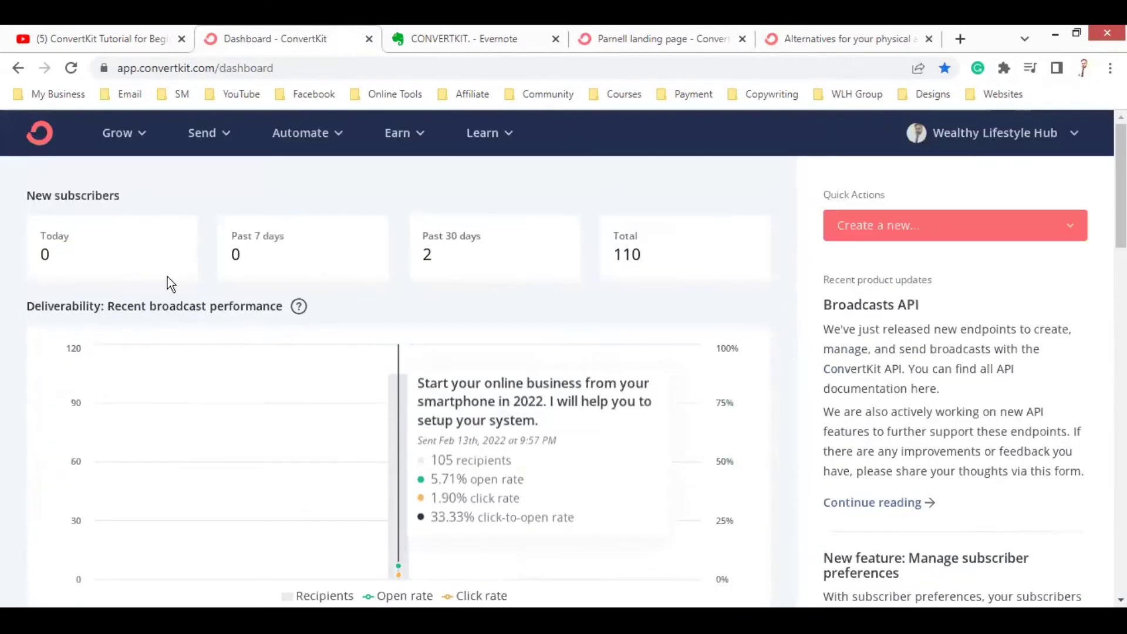
click(120, 134)
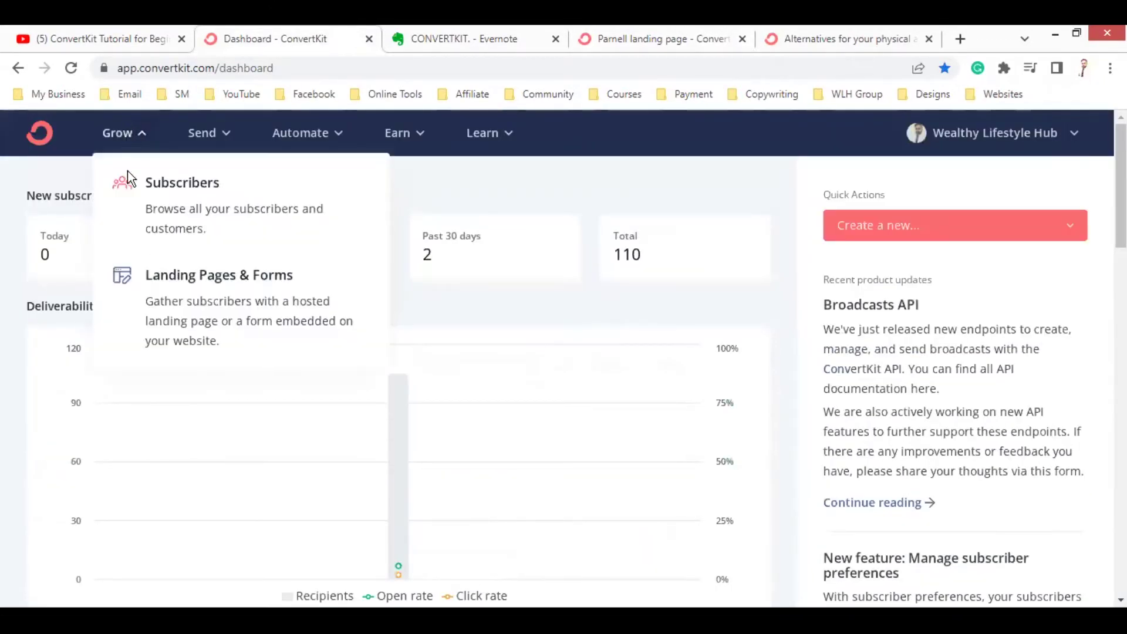
click(175, 267)
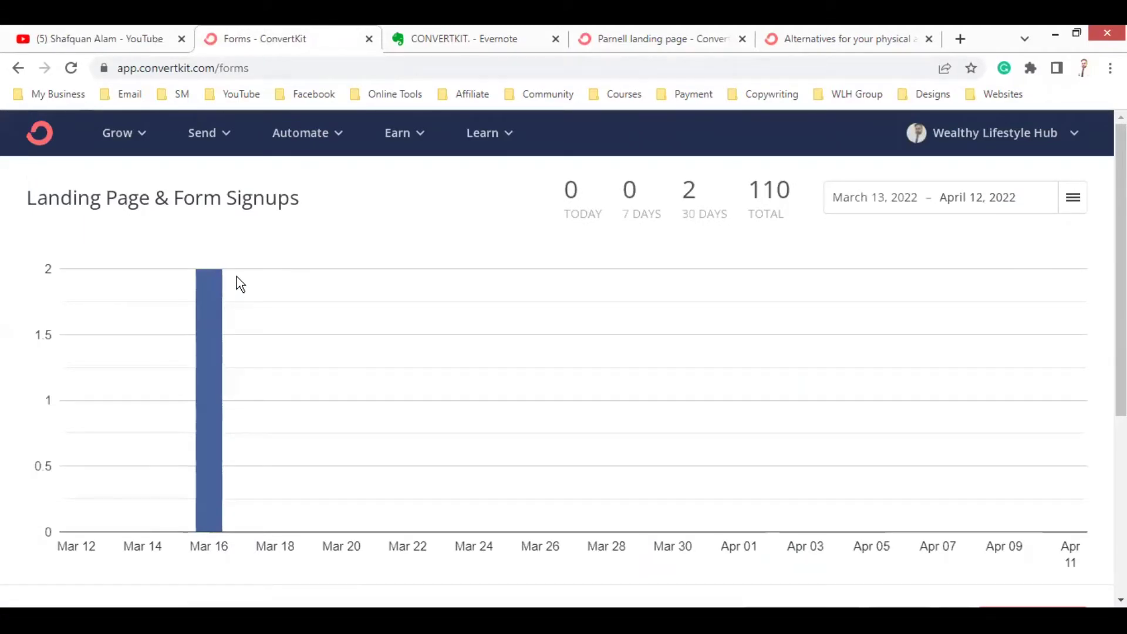
scroll(353, 313, down, 5)
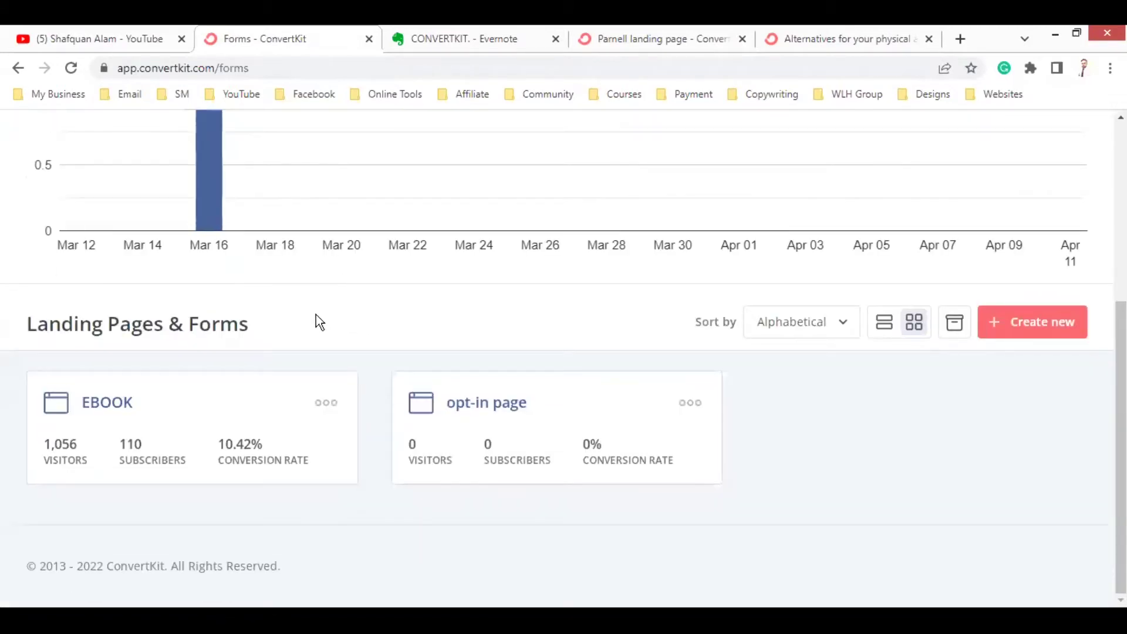
click(99, 404)
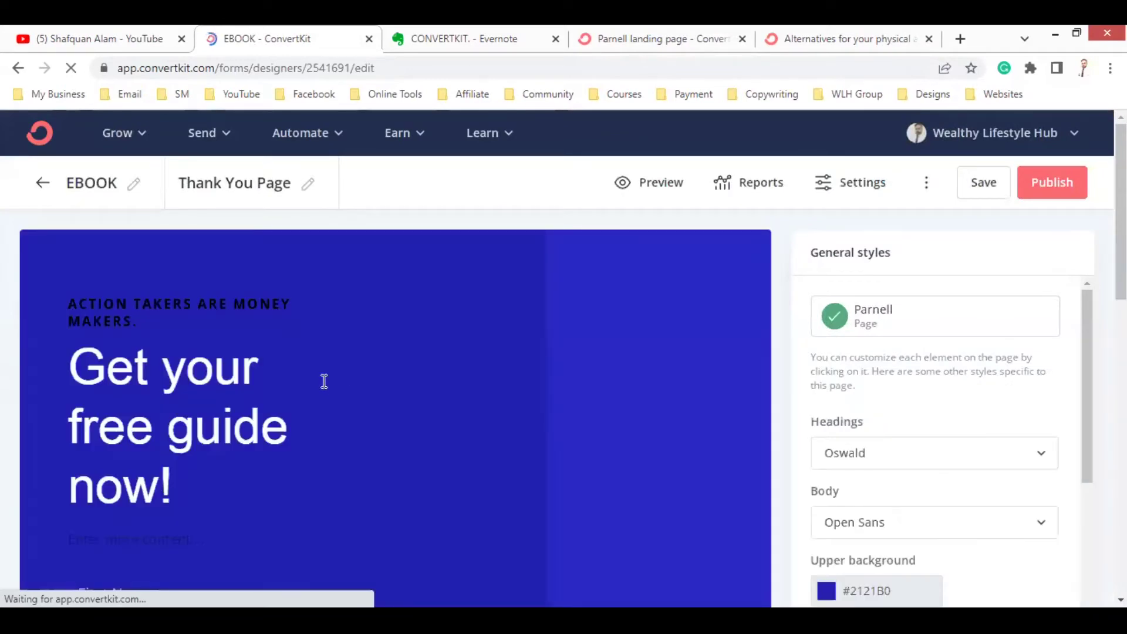
Examine the EBOOK page's headline styles, cover image, form fields and download button.
scroll(312, 363, down, 3)
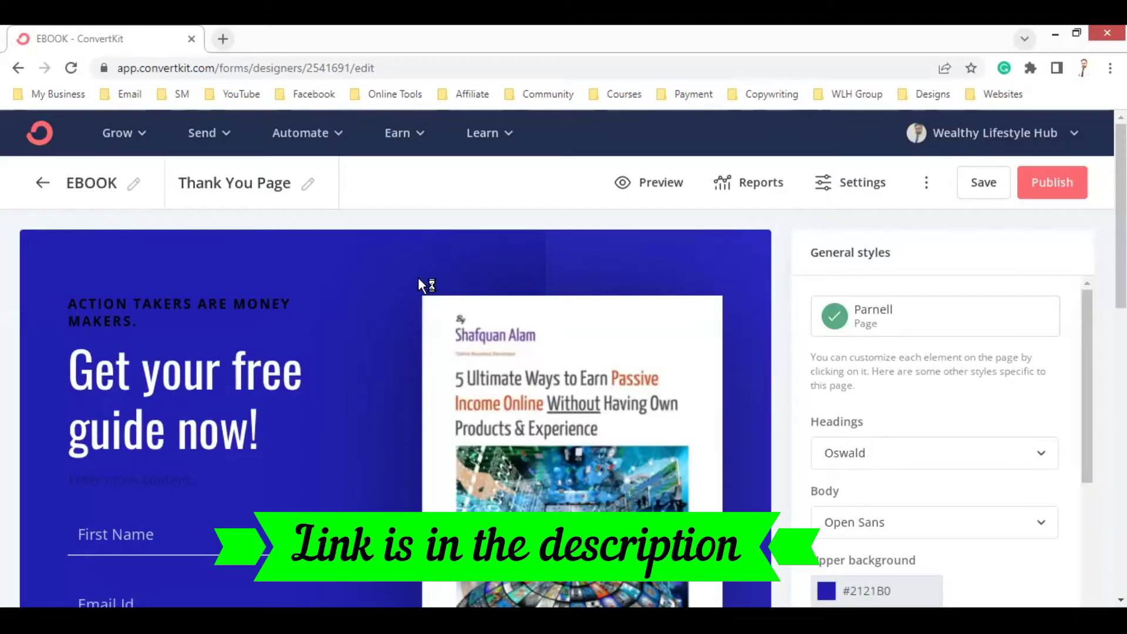
click(232, 371)
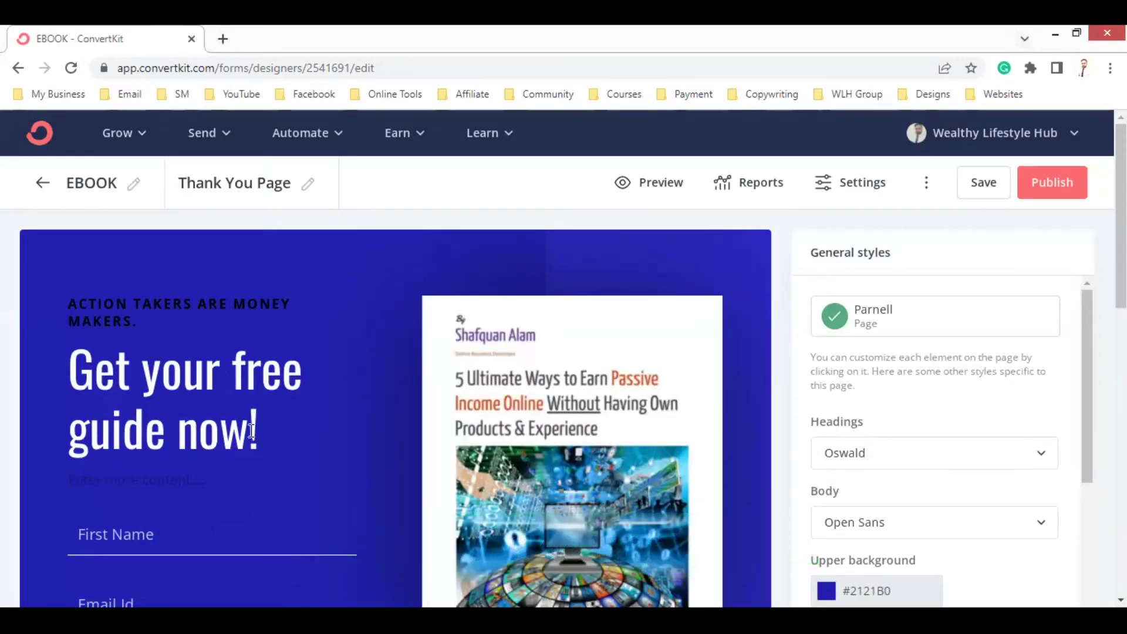
click(245, 440)
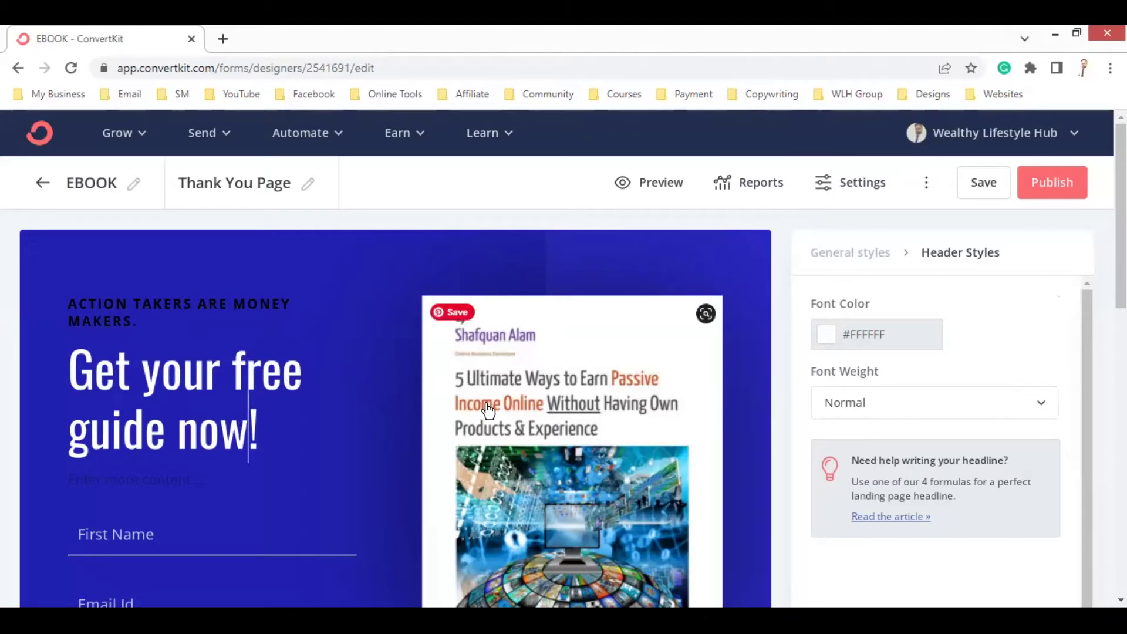
scroll(523, 368, down, 3)
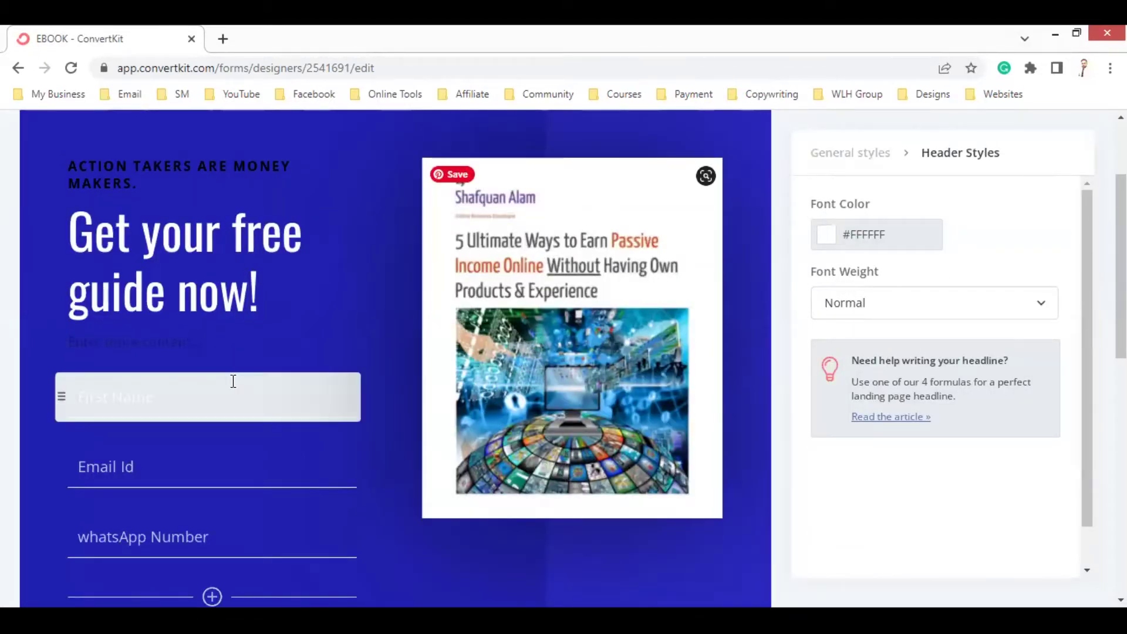
scroll(208, 385, down, 3)
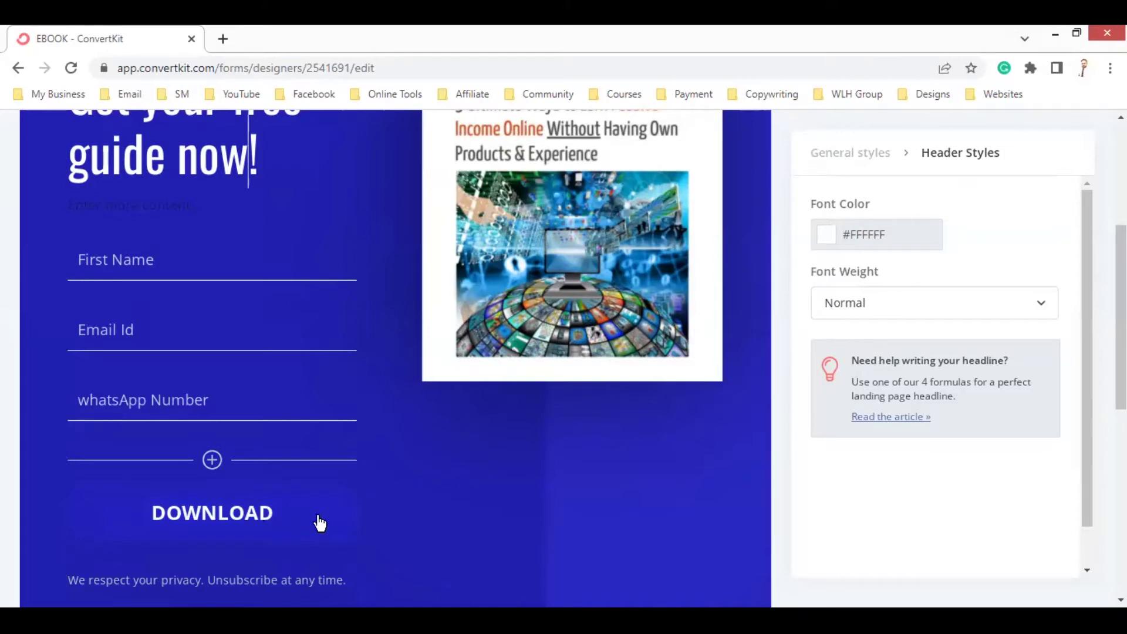
scroll(453, 503, up, 5)
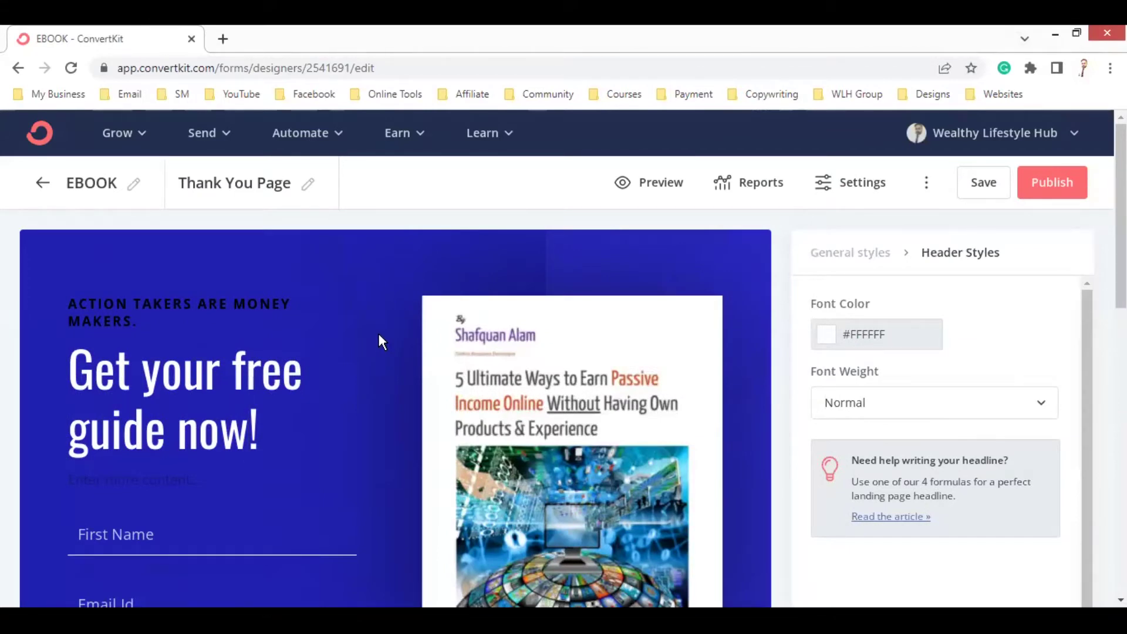
Open the EBOOK form's Thank You Page and view the content types that can be inserted below its headline.
scroll(352, 323, down, 5)
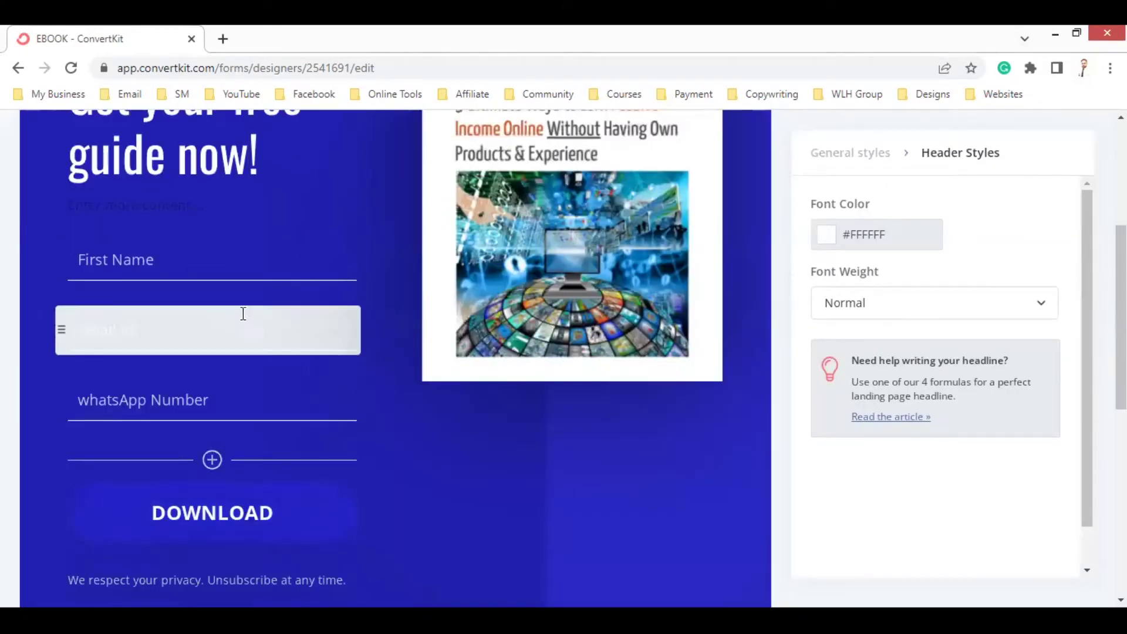
scroll(239, 323, up, 5)
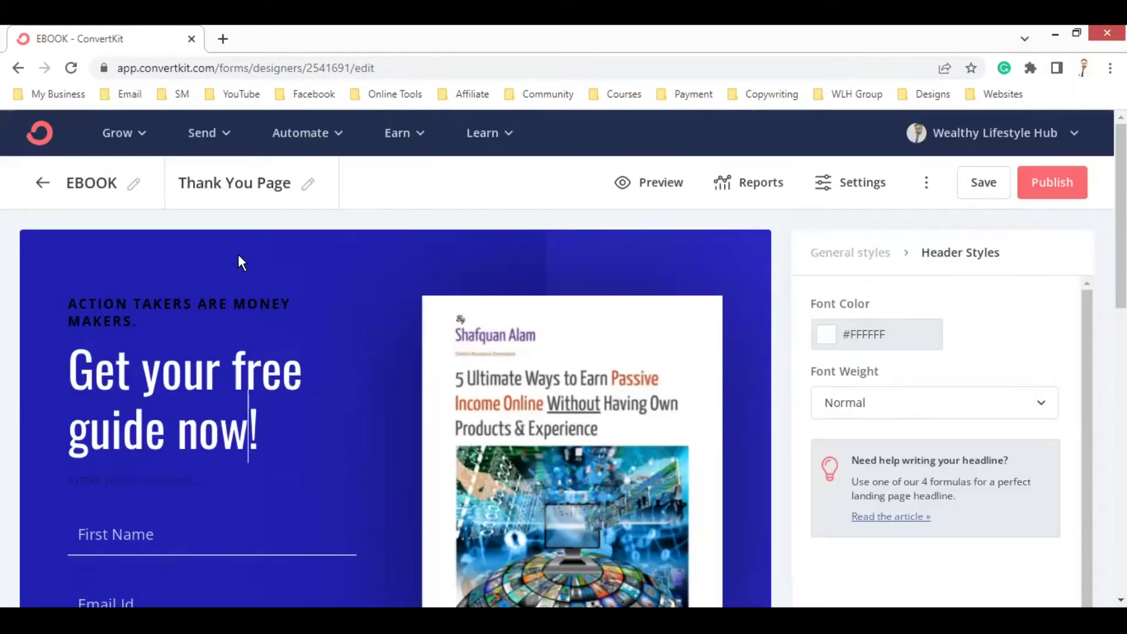
click(246, 185)
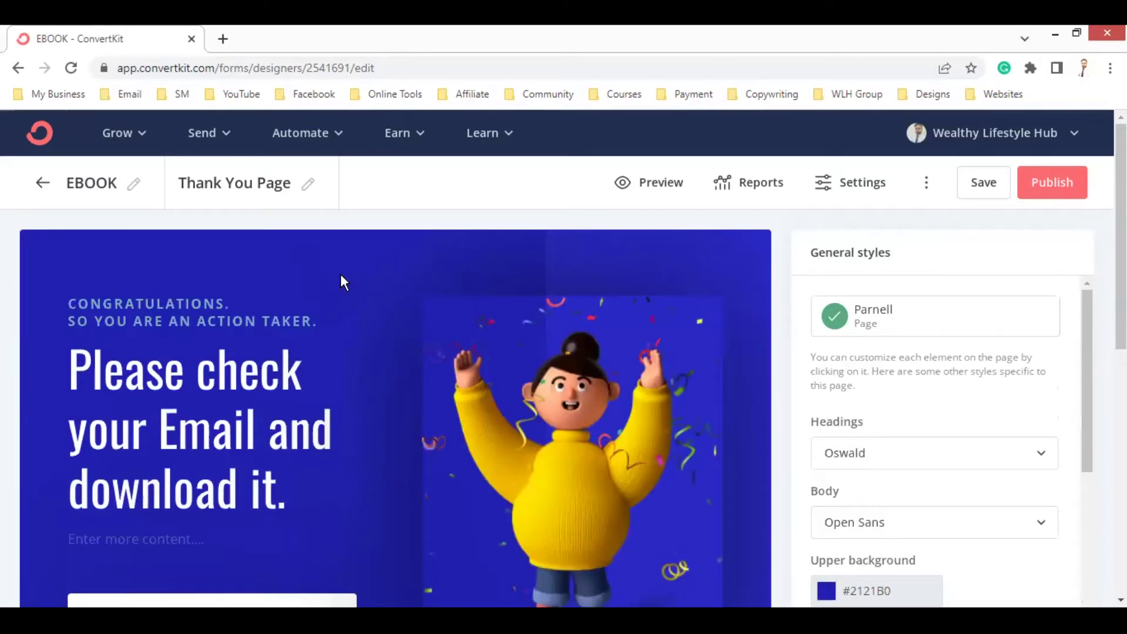
scroll(302, 296, down, 2)
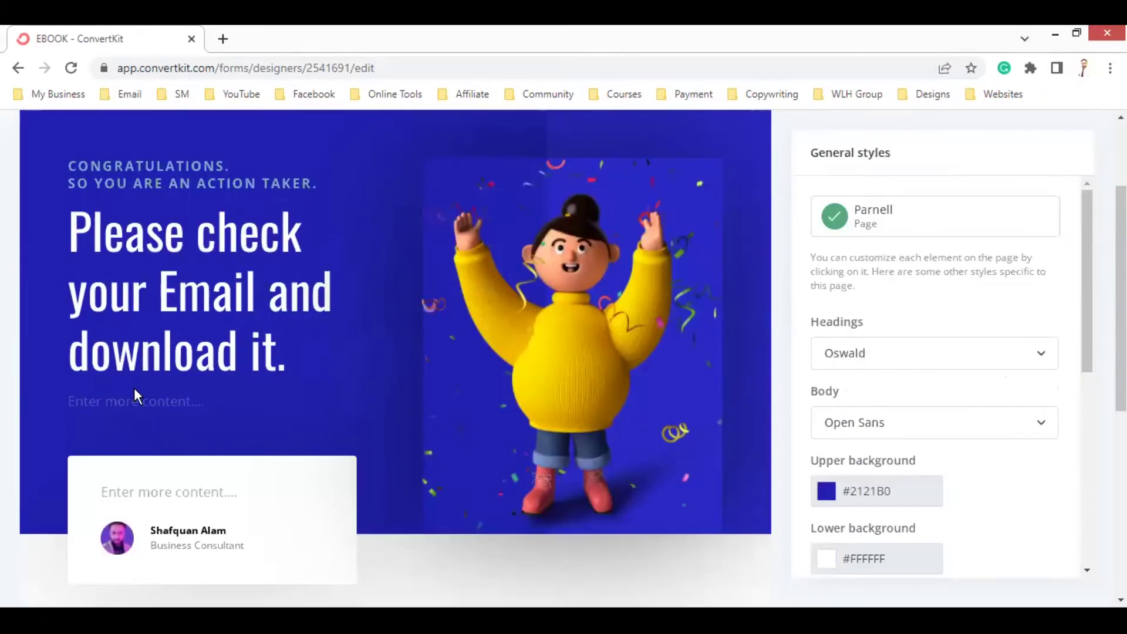
click(81, 405)
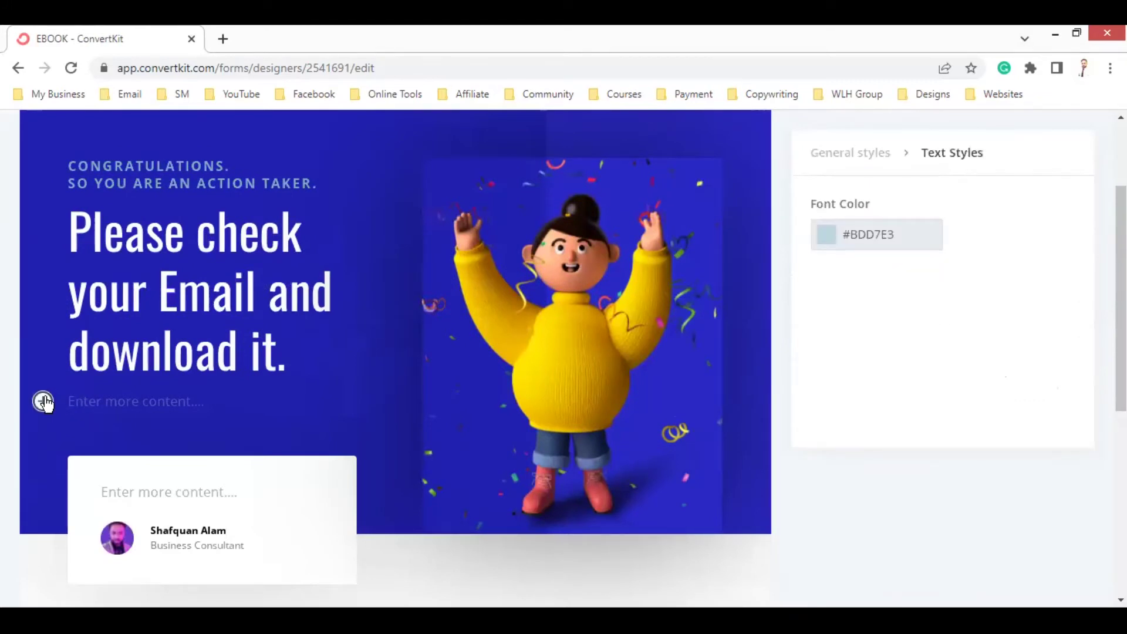
click(43, 401)
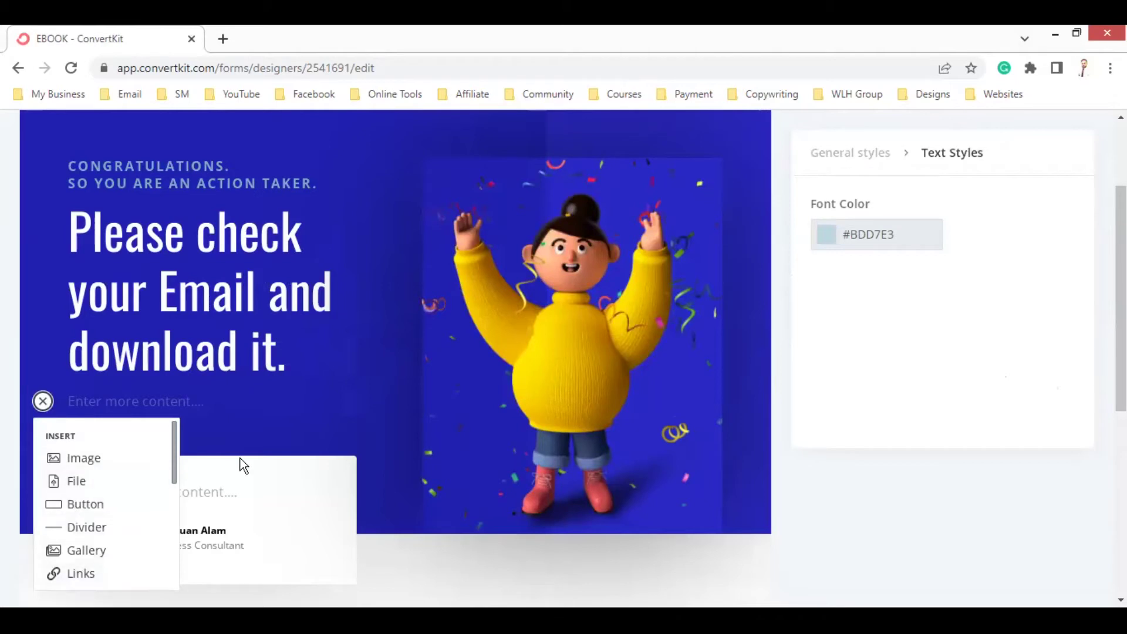
click(250, 408)
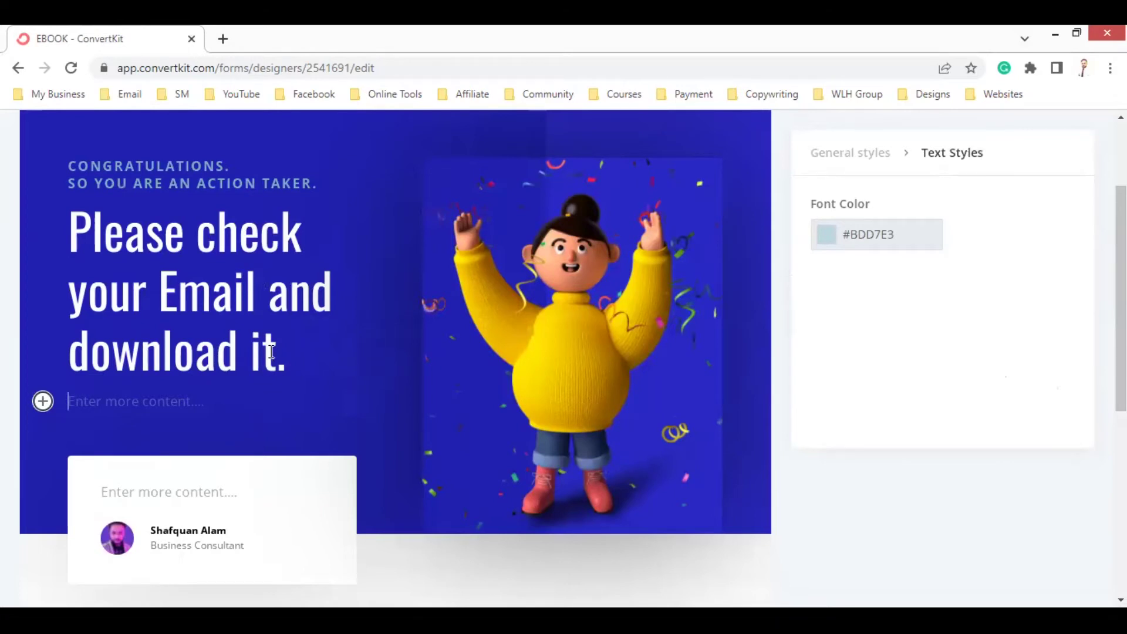
scroll(321, 355, up, 3)
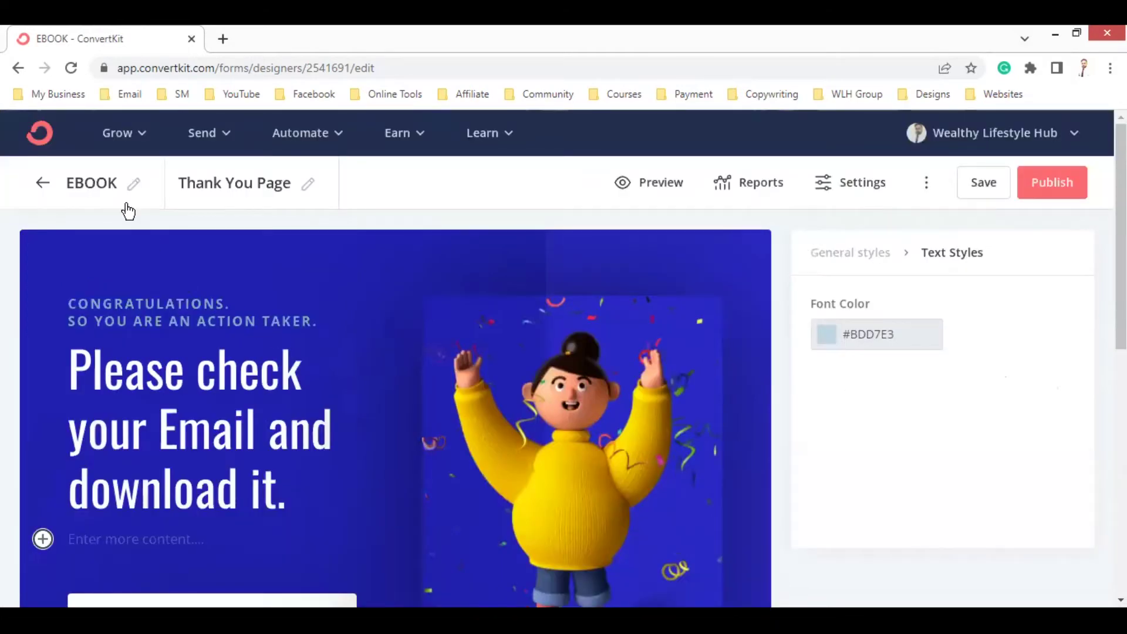
Return to the EBOOK opt-in page and review its form fields and DOWNLOAD button.
click(93, 189)
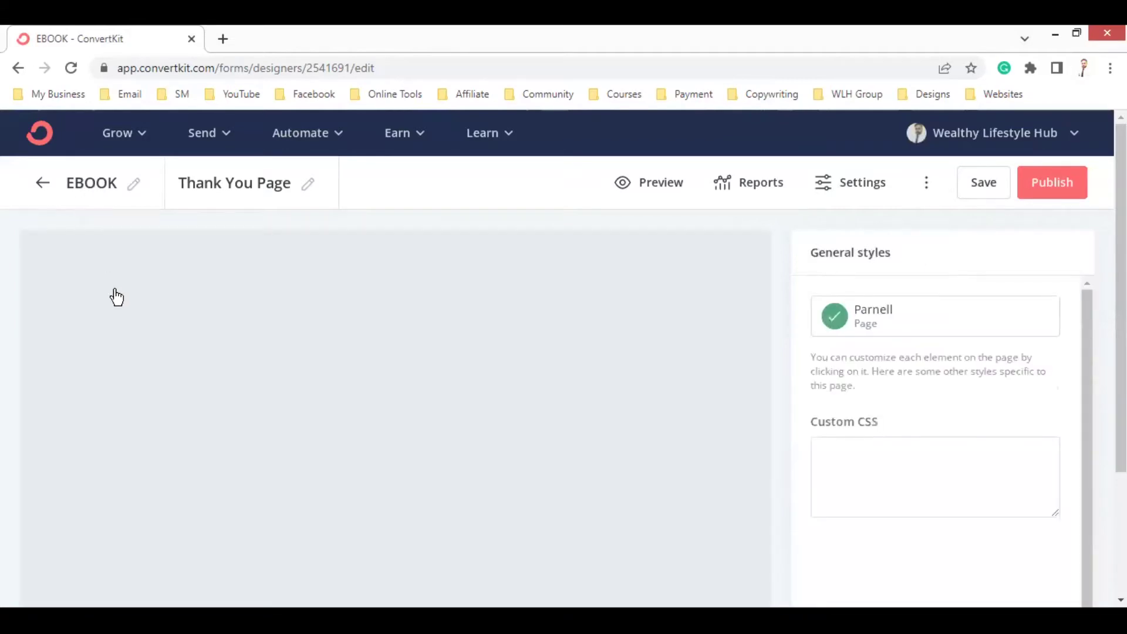
scroll(281, 406, down, 3)
scroll(264, 470, down, 3)
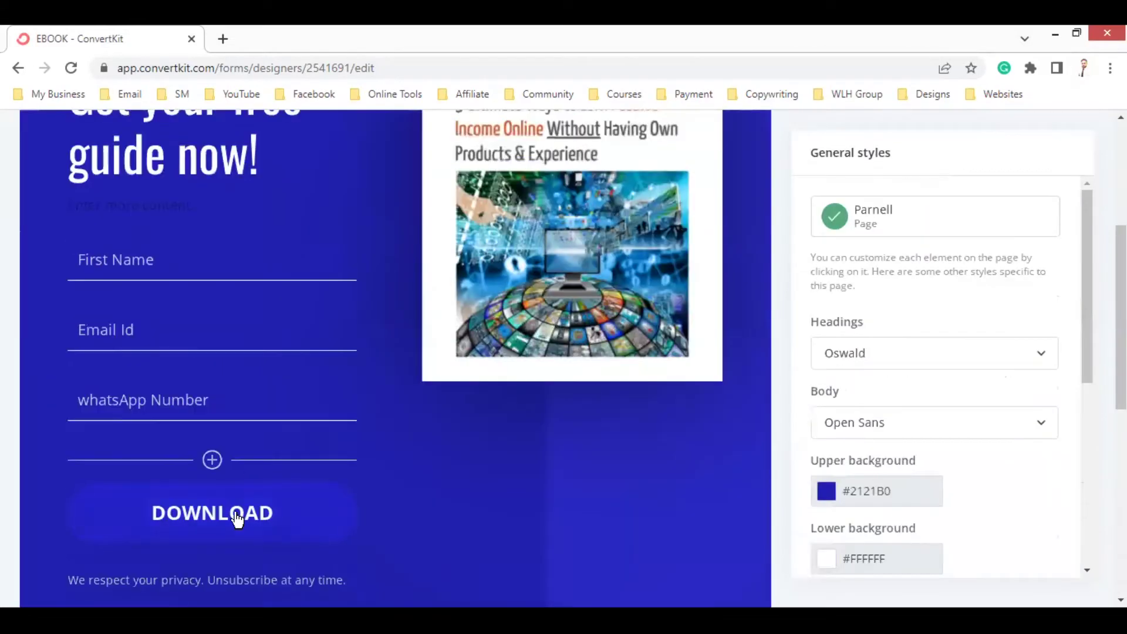
scroll(223, 246, up, 5)
Reopen the Thank You Page and examine its congratulations text, headline, image and profile card.
click(232, 188)
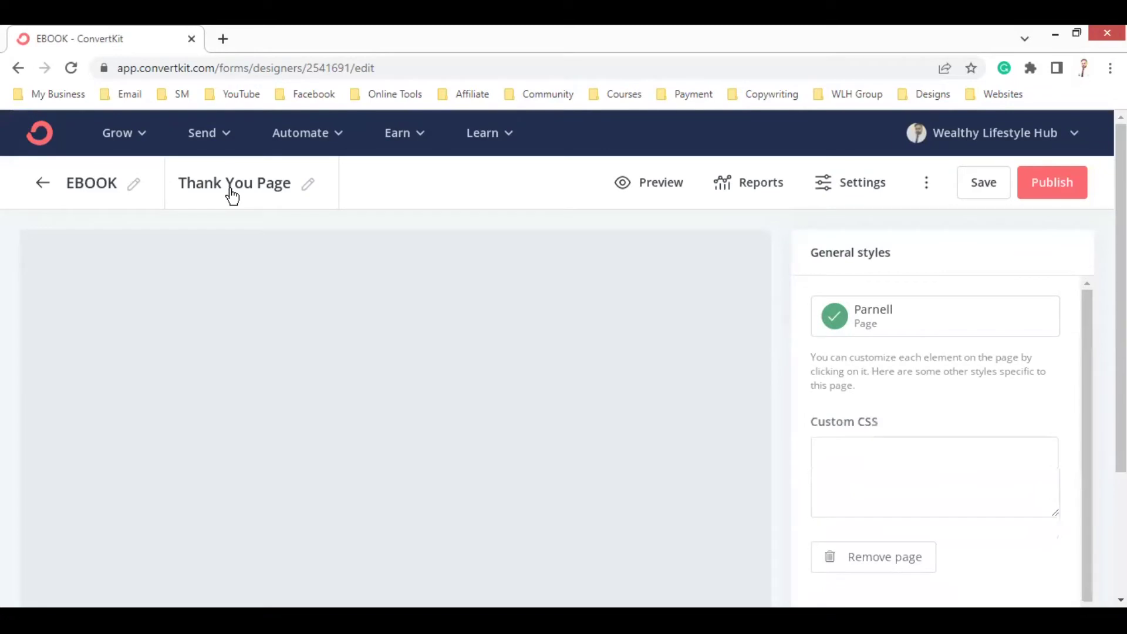
scroll(134, 435, down, 3)
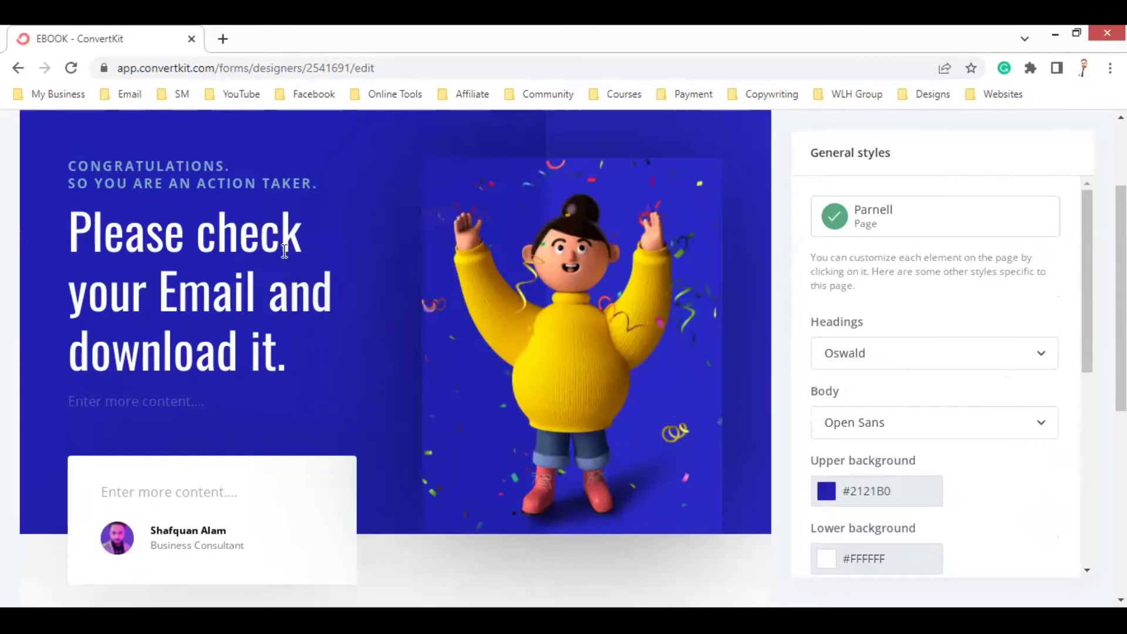
scroll(279, 251, up, 3)
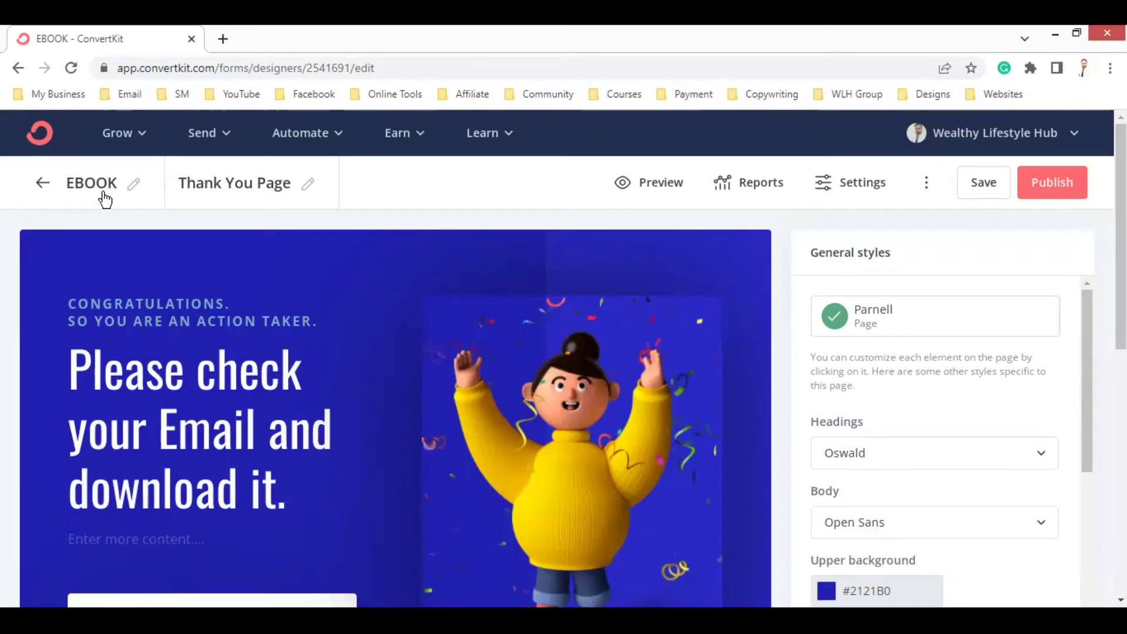
scroll(276, 383, down, 3)
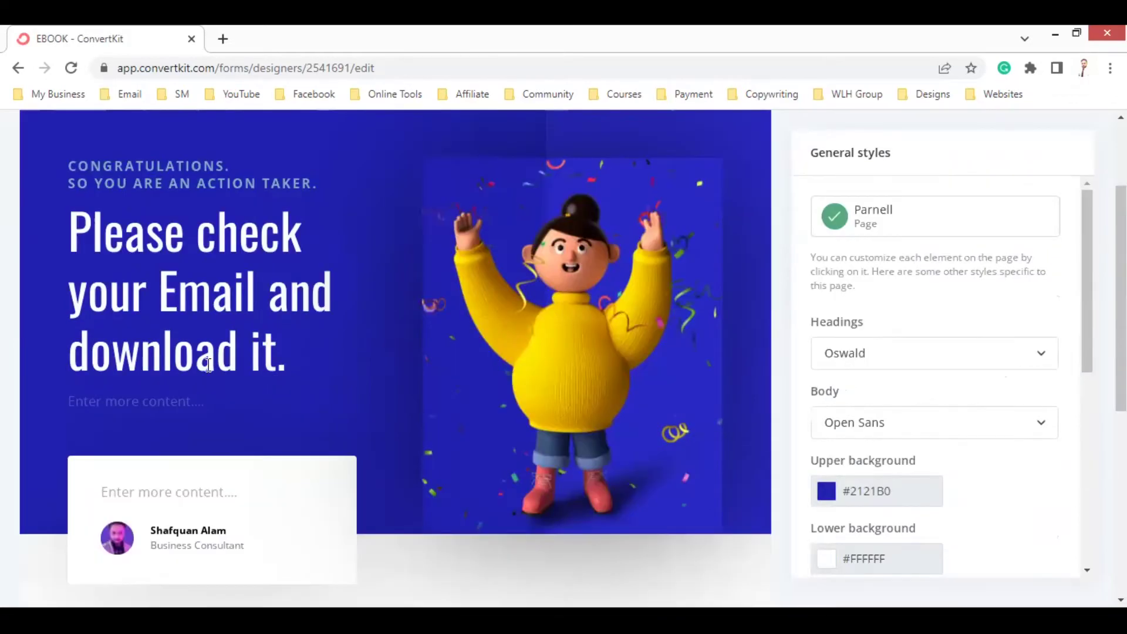
scroll(246, 317, up, 3)
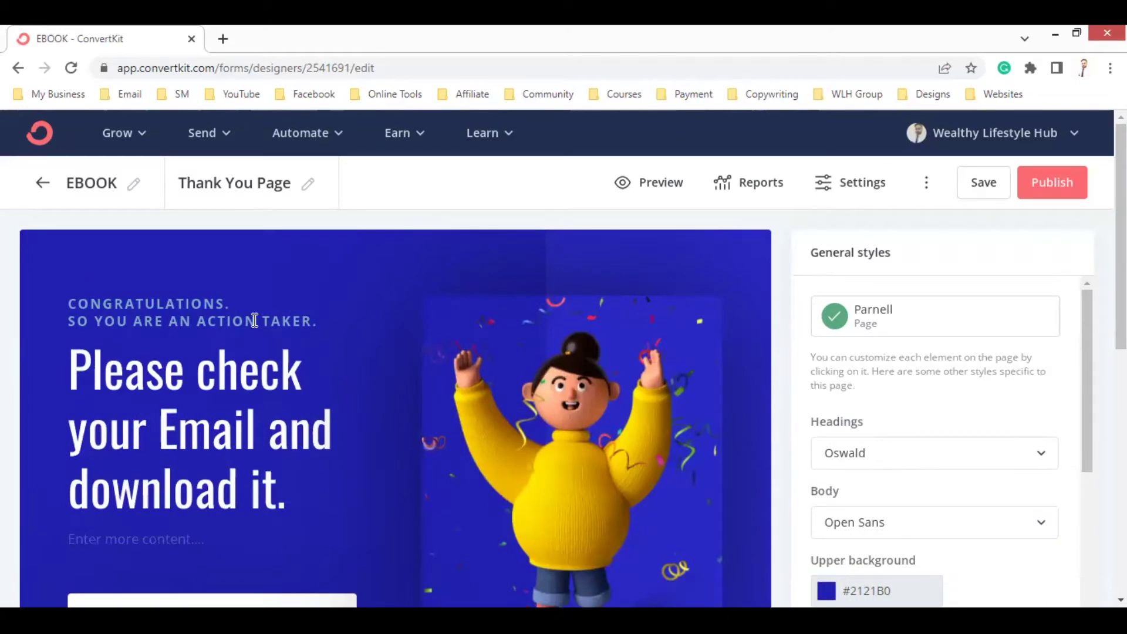
scroll(227, 470, down, 3)
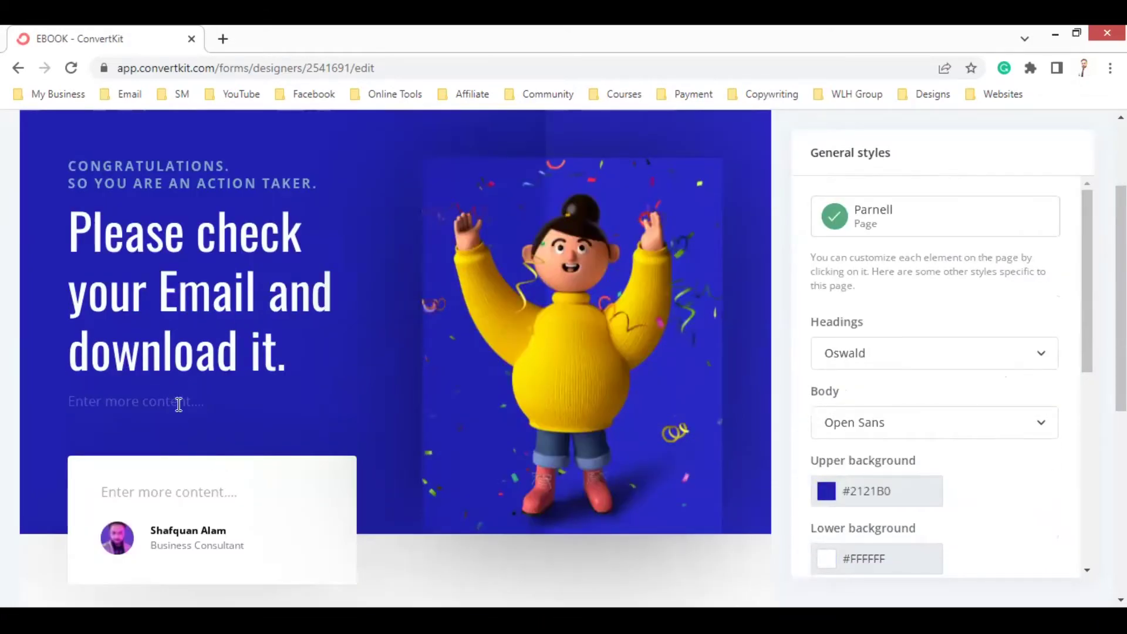
scroll(180, 405, up, 3)
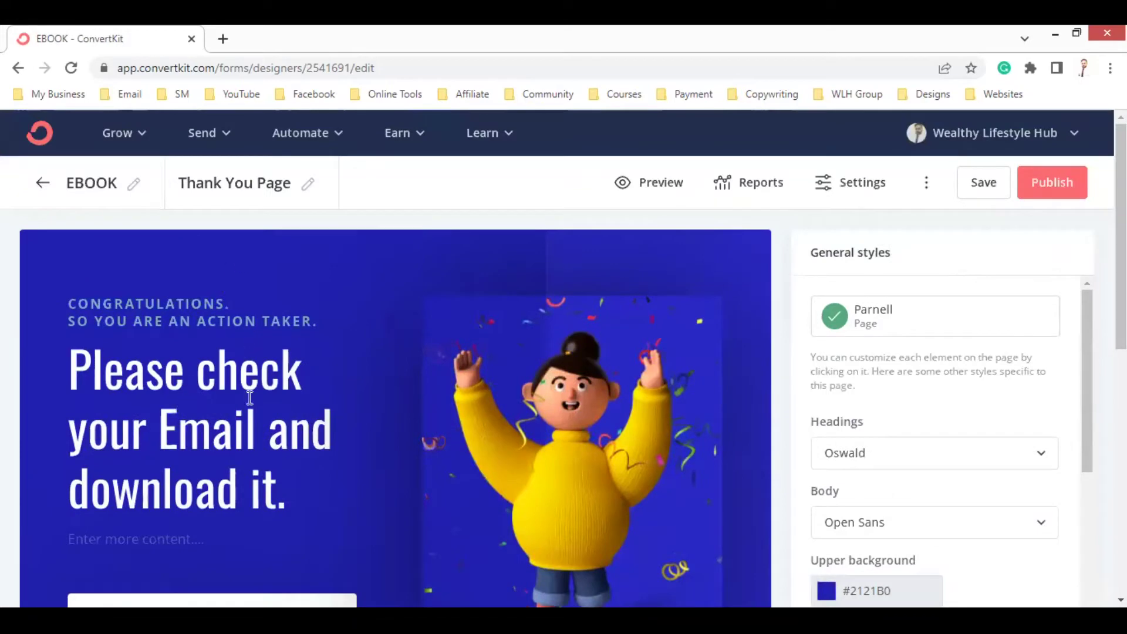
scroll(250, 399, down, 3)
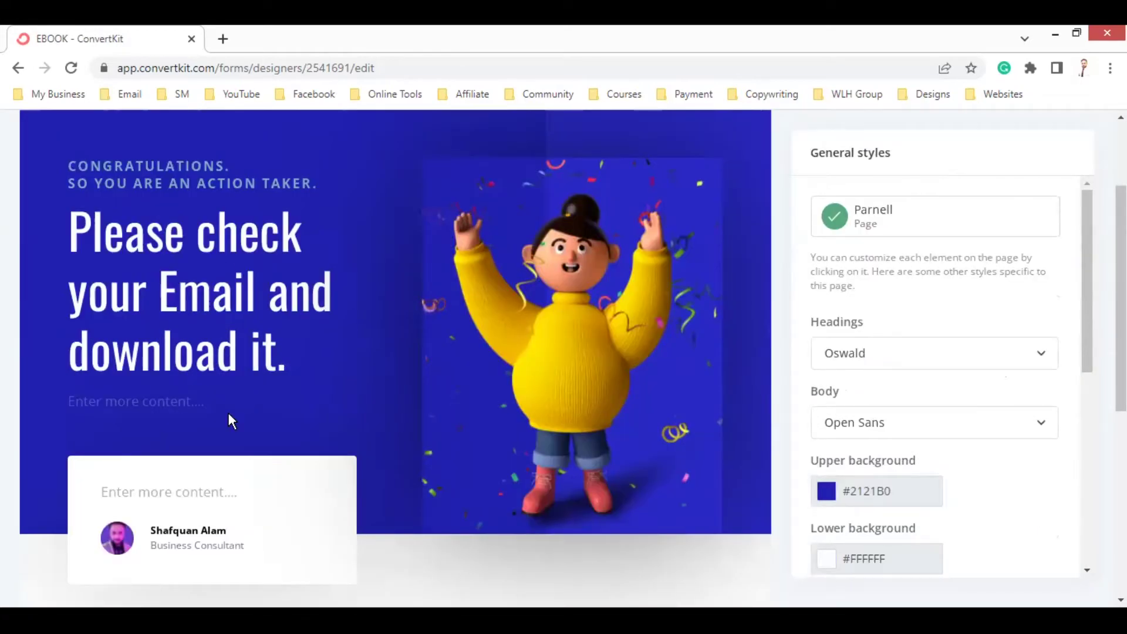
scroll(182, 337, up, 3)
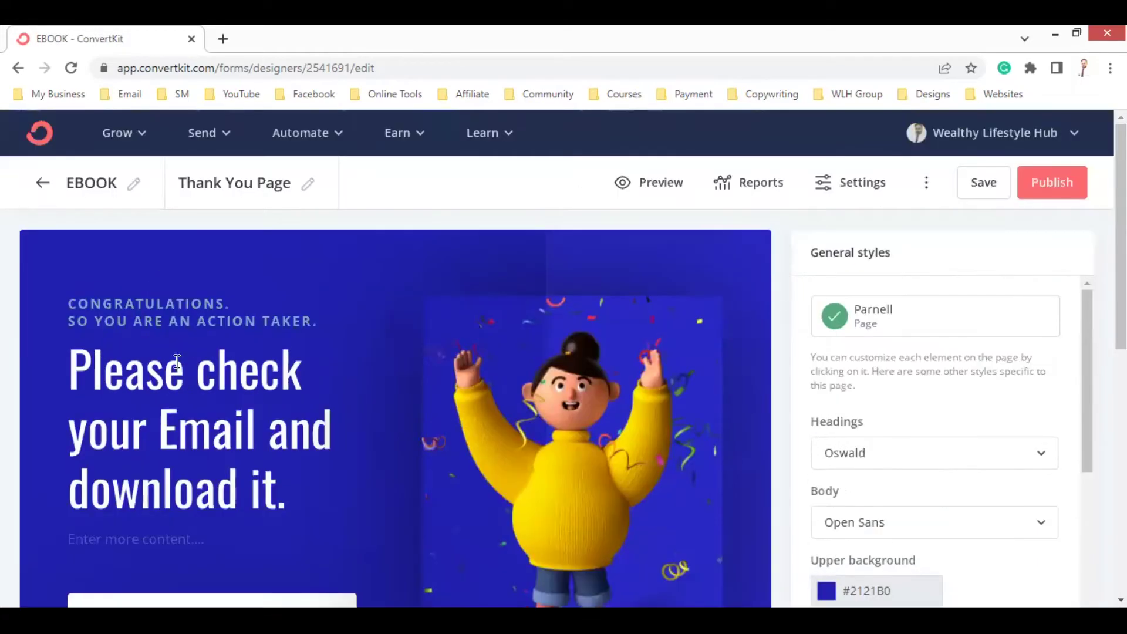
scroll(187, 376, down, 3)
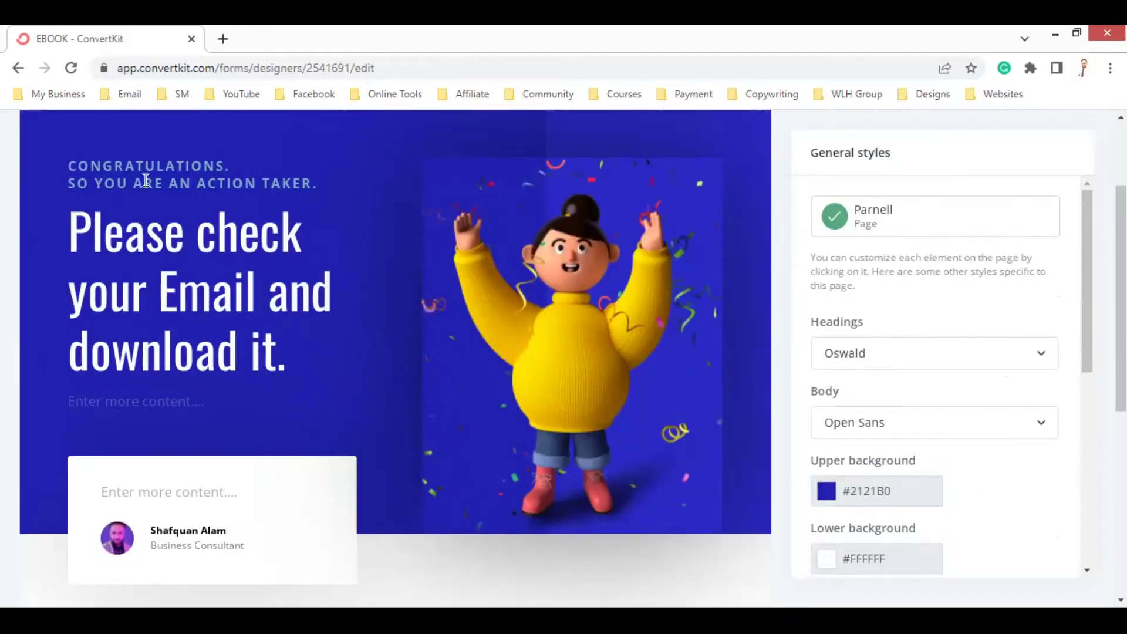
scroll(323, 366, up, 3)
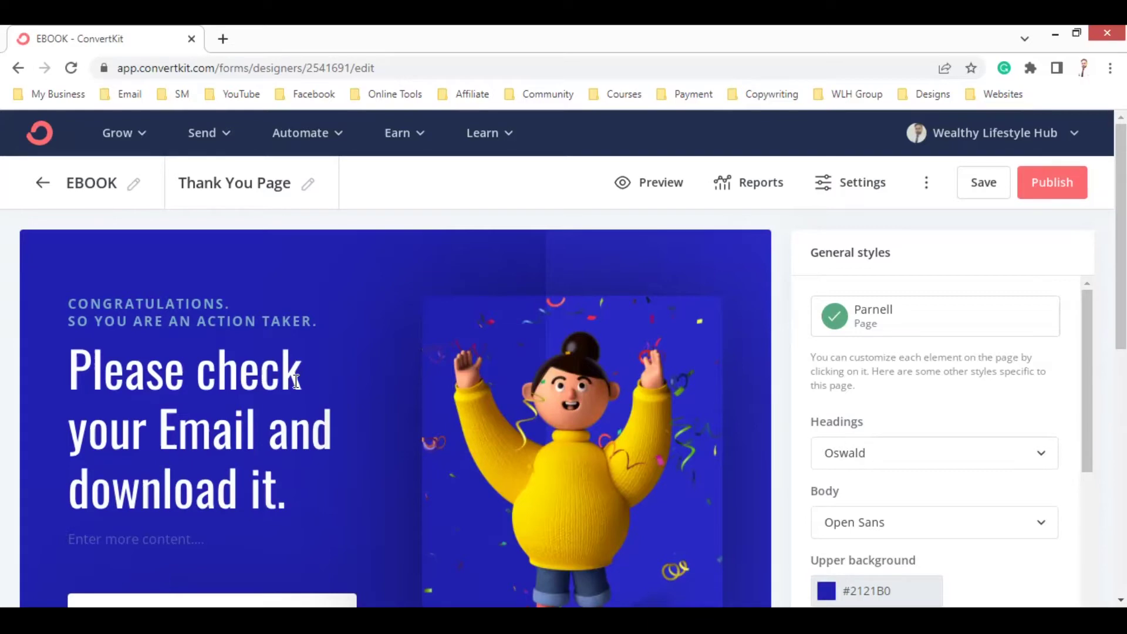
scroll(252, 458, down, 2)
scroll(253, 455, up, 2)
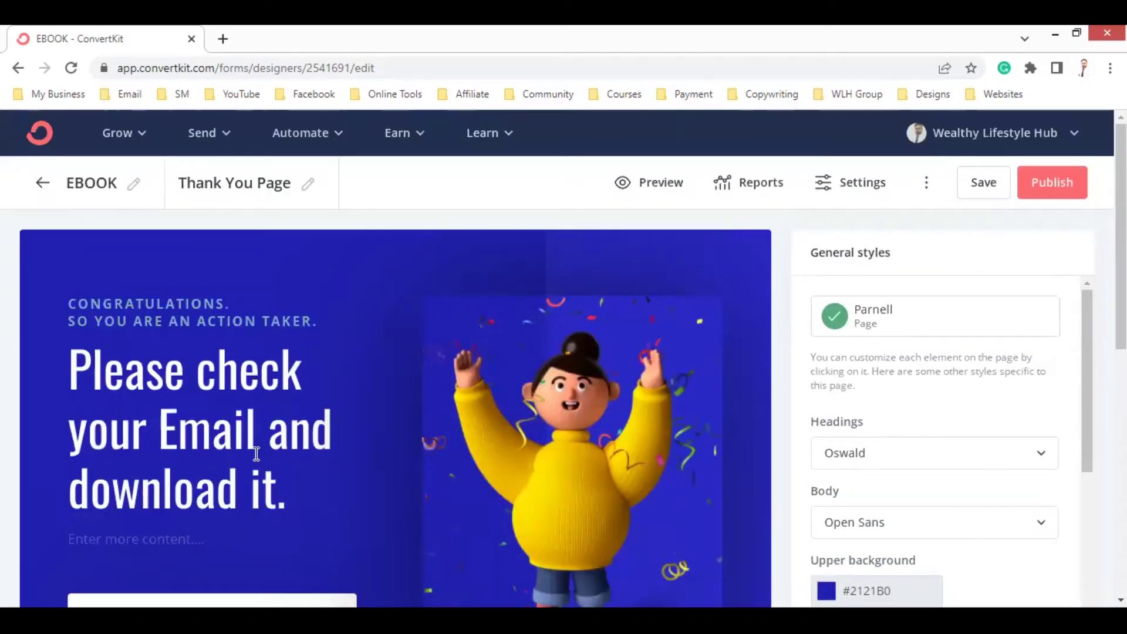
Open the landing page settings and review the General subscribe action and the Incentive options.
click(837, 182)
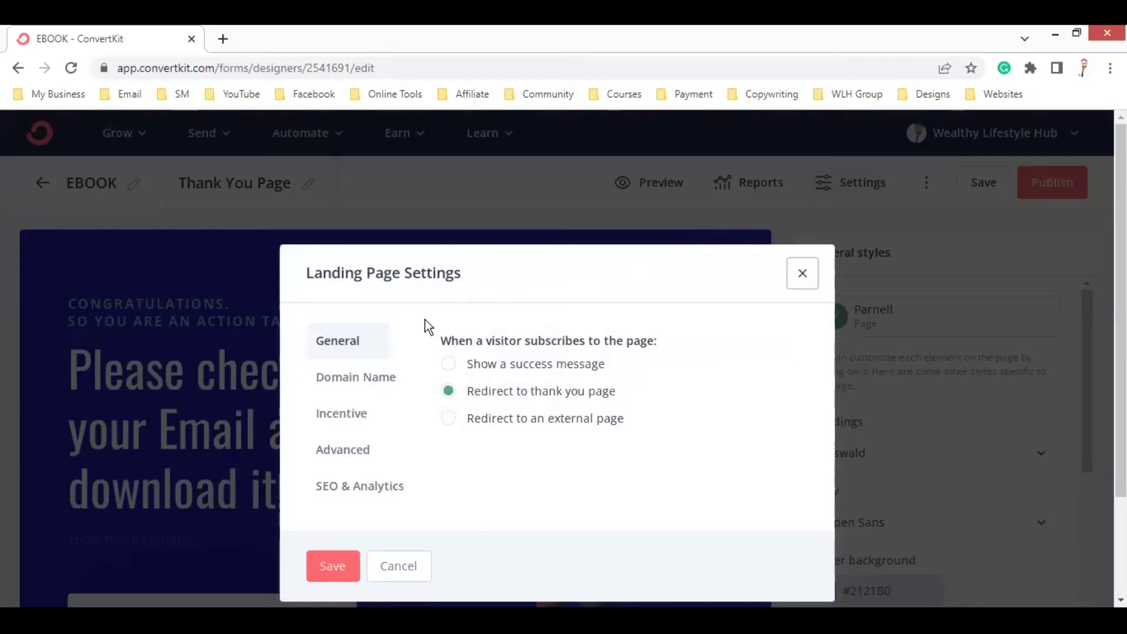
click(338, 346)
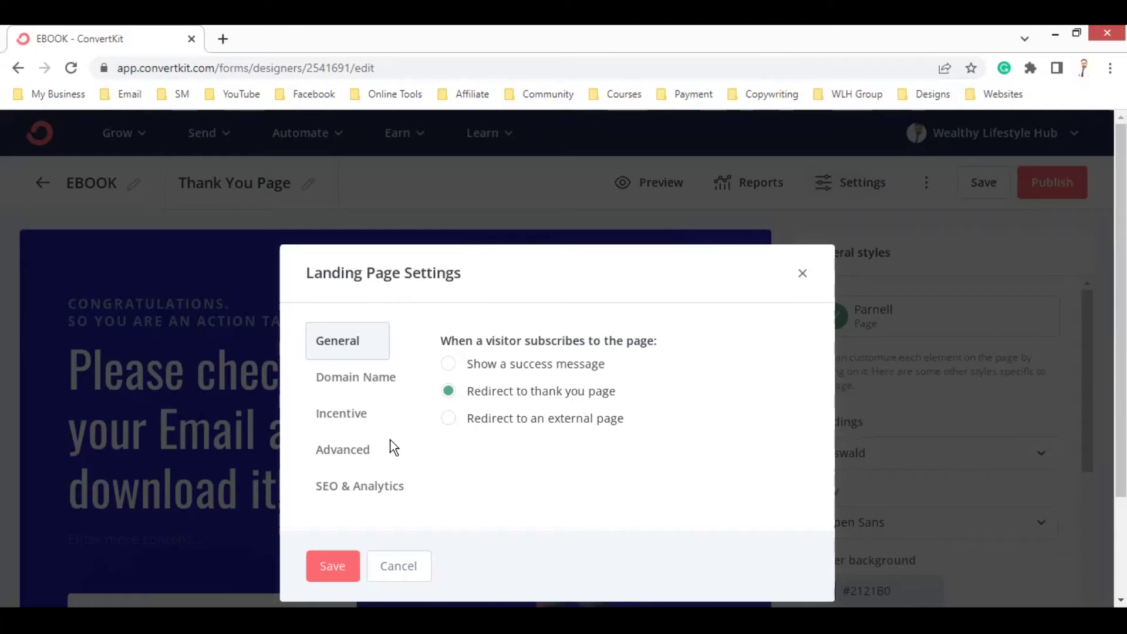
click(358, 427)
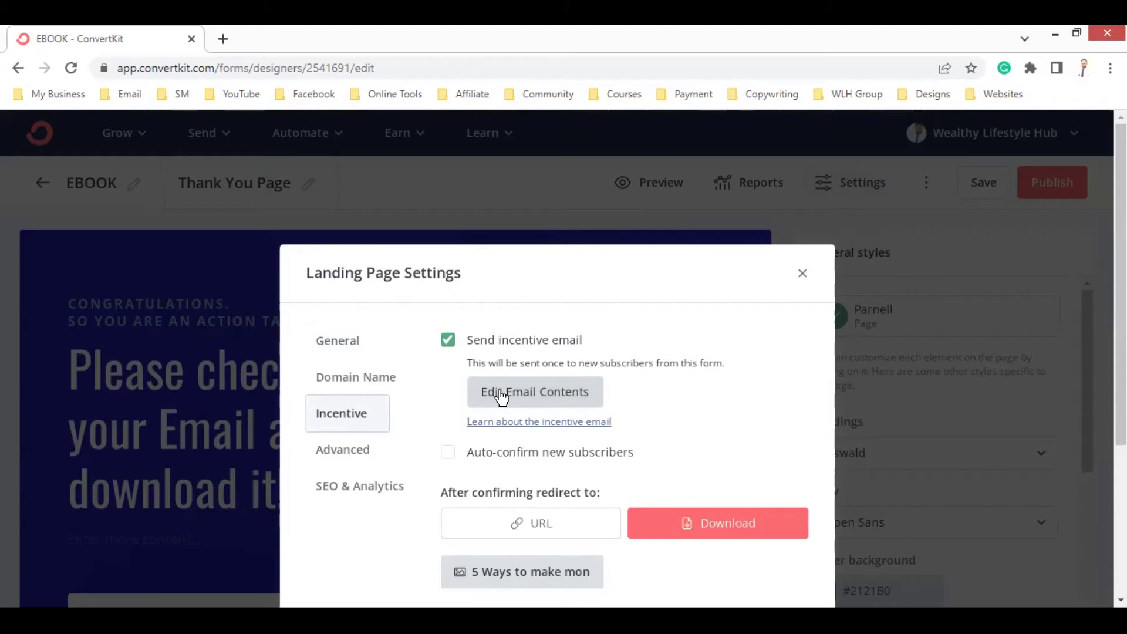
Open the incentive email contents, review the subject, body and Download button, and close the email unchanged.
click(540, 391)
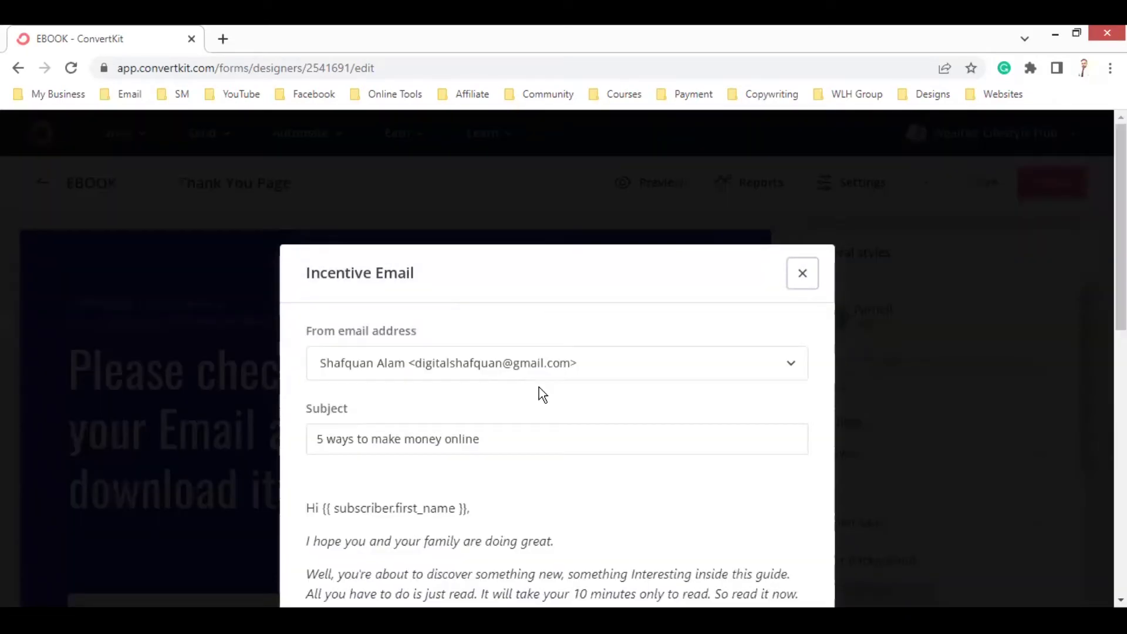
drag(500, 439, 288, 435)
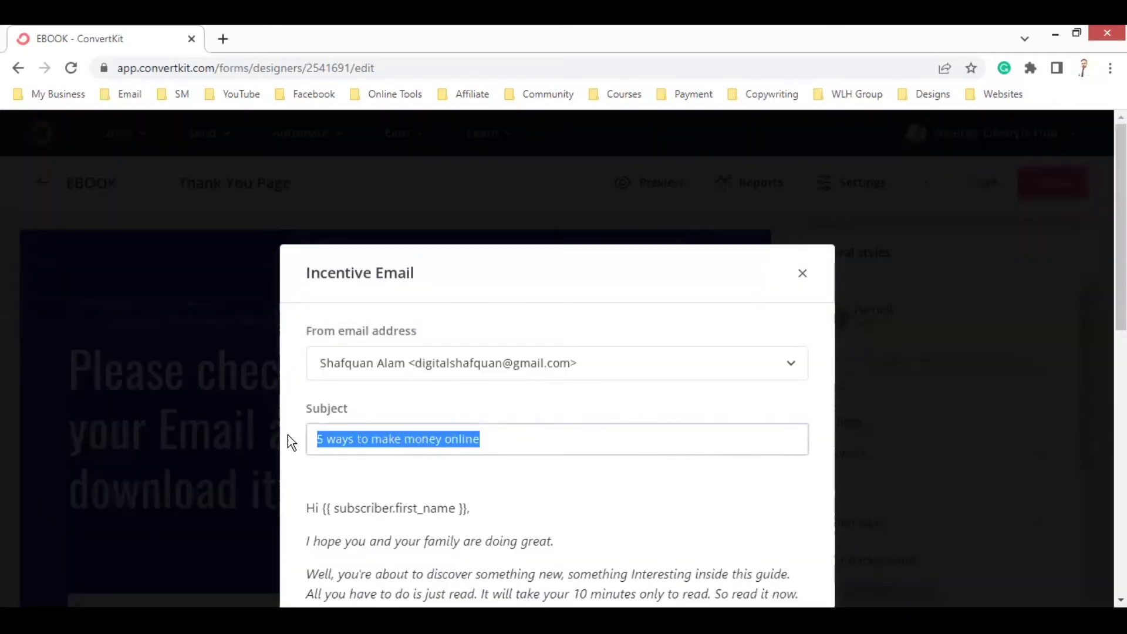
scroll(420, 451, down, 2)
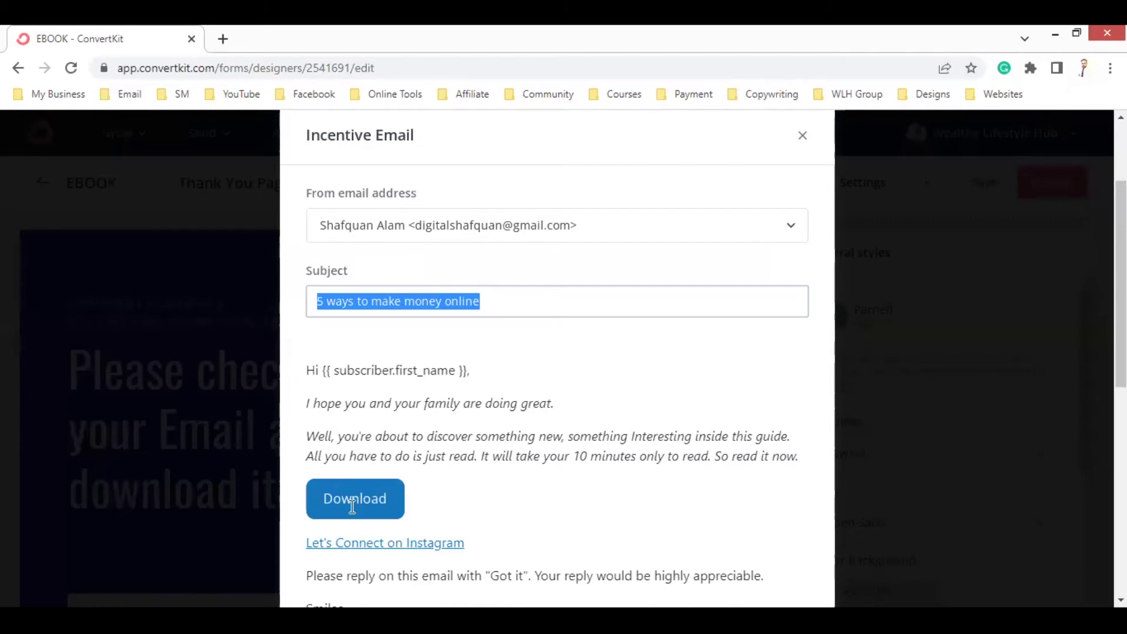
scroll(468, 476, up, 2)
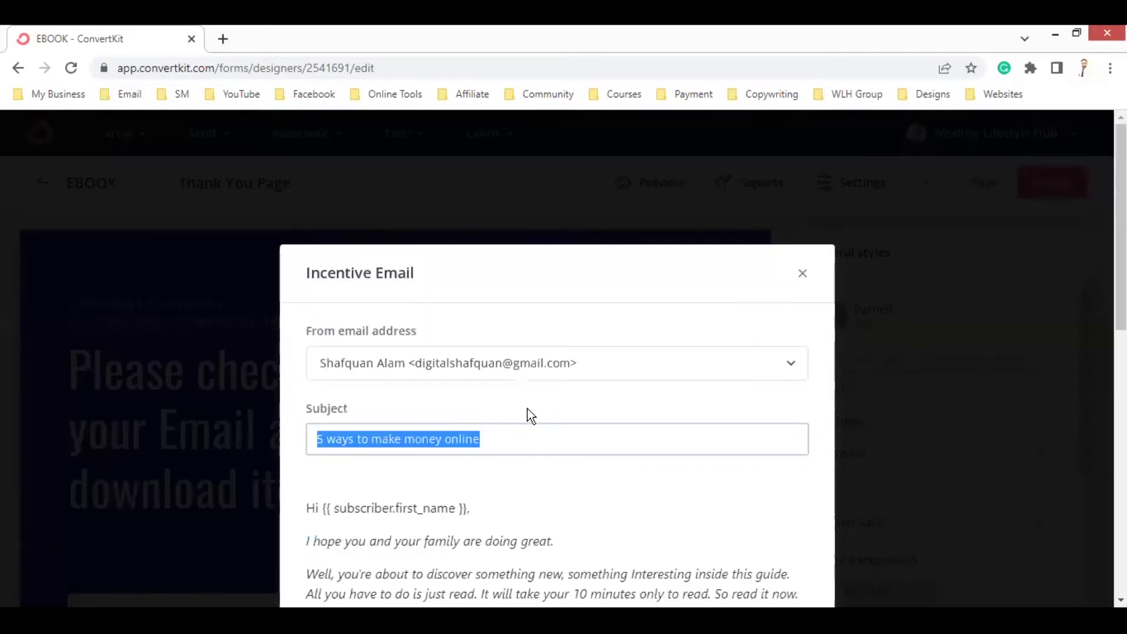
click(802, 273)
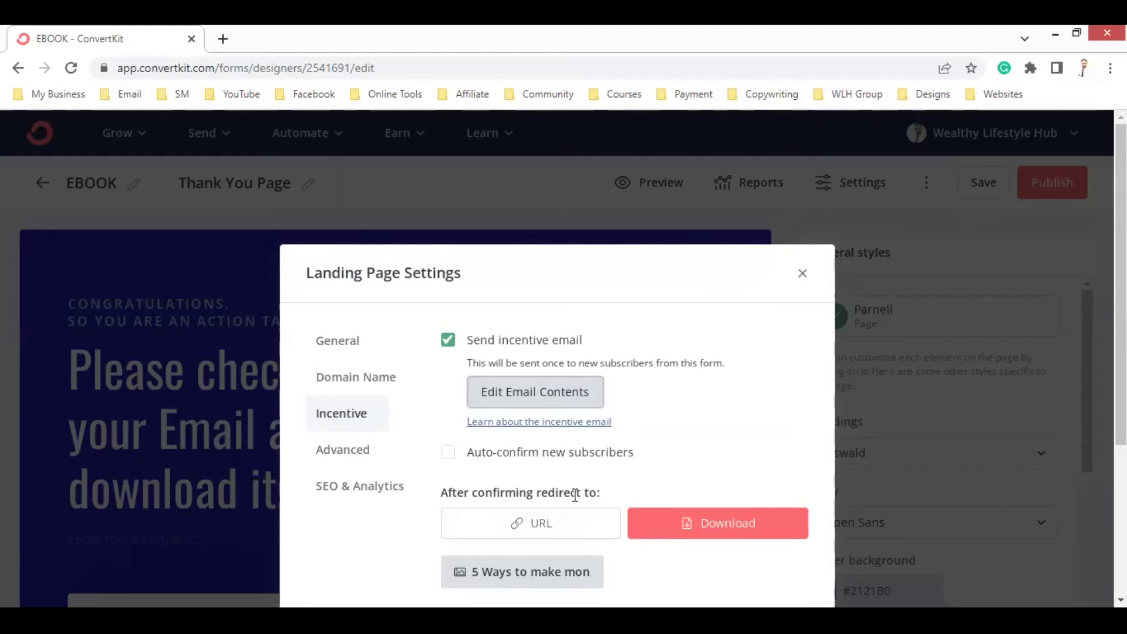
Check the URL option for the after-confirming redirect, set it back to Download, and enable auto-confirm for new subscribers.
click(542, 521)
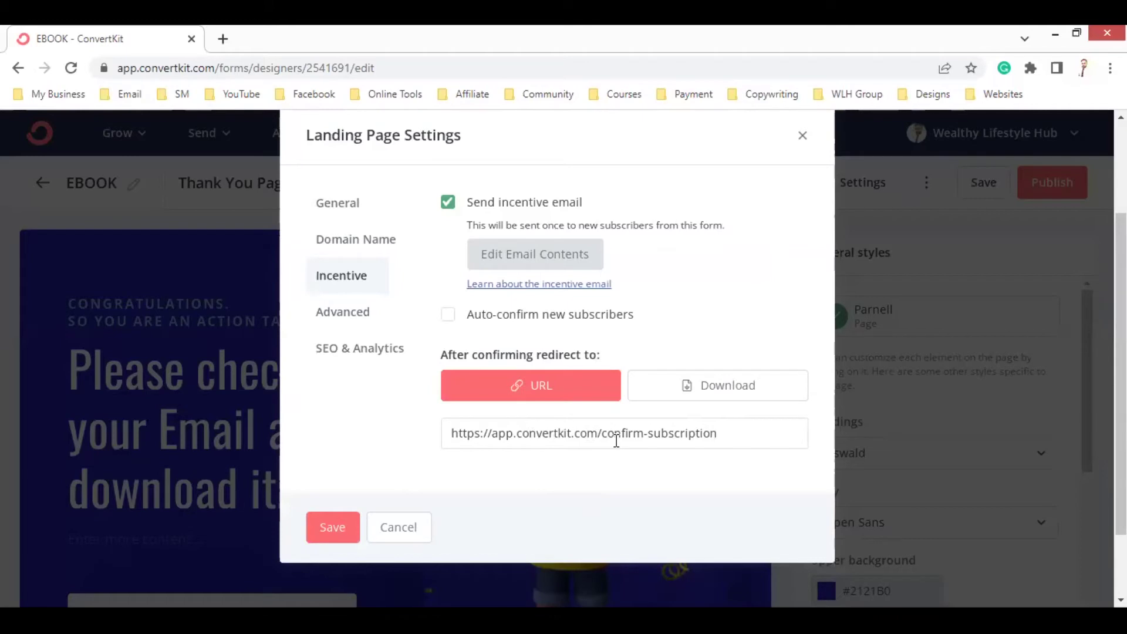
click(660, 392)
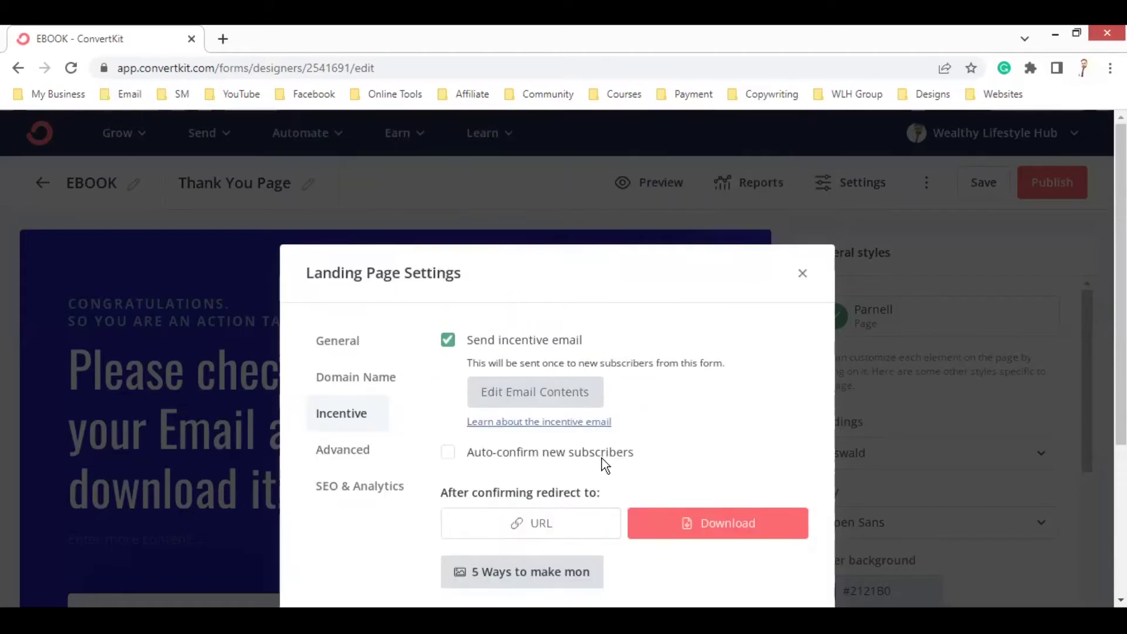
scroll(610, 455, down, 2)
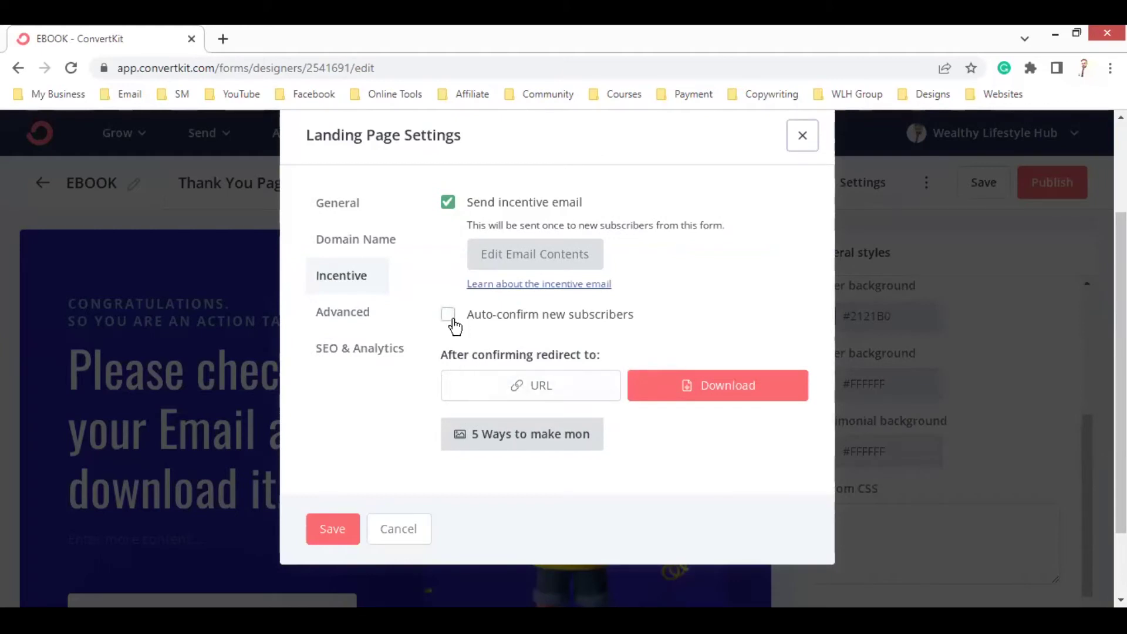
scroll(622, 344, up, 2)
scroll(594, 343, down, 2)
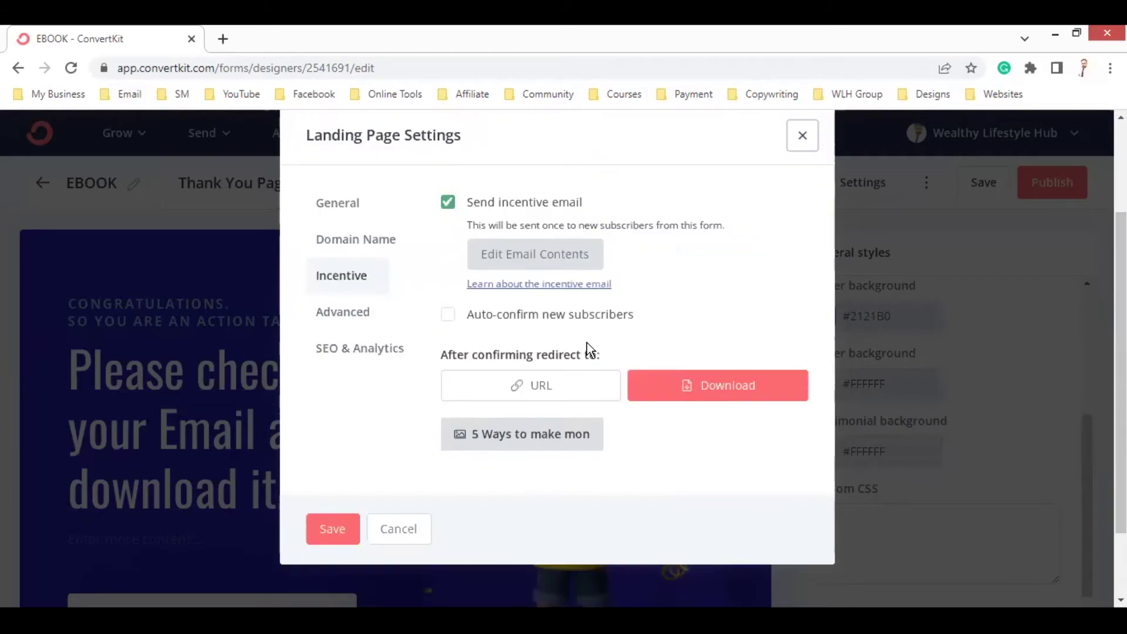
click(454, 317)
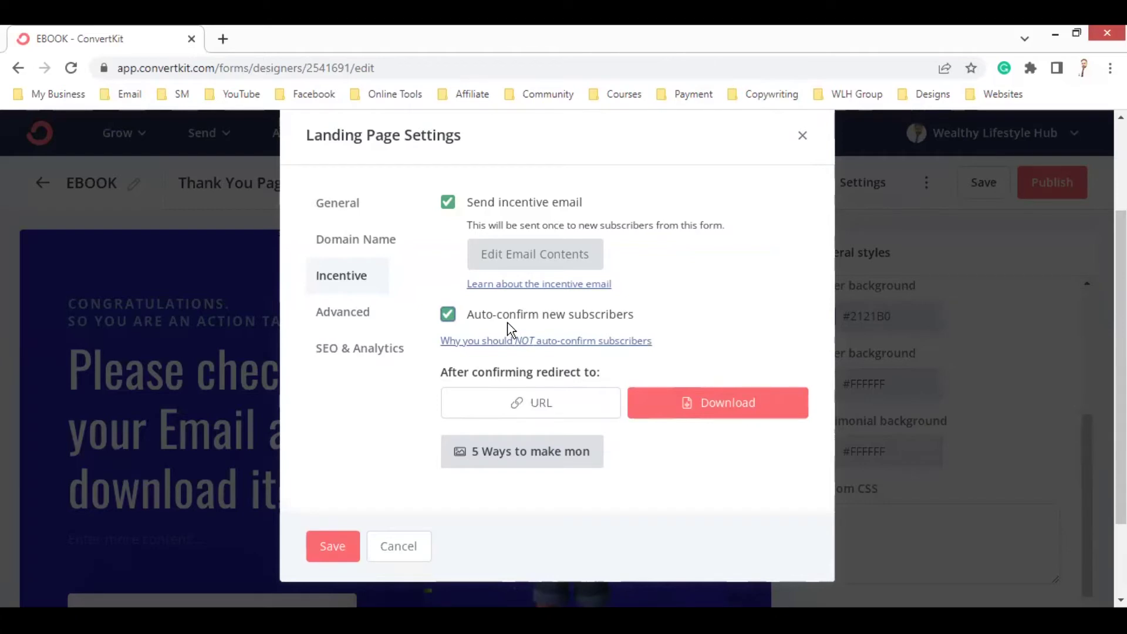
Turn off auto-confirm for new subscribers, and check the file picker for the incentive download while keeping the current file.
click(455, 317)
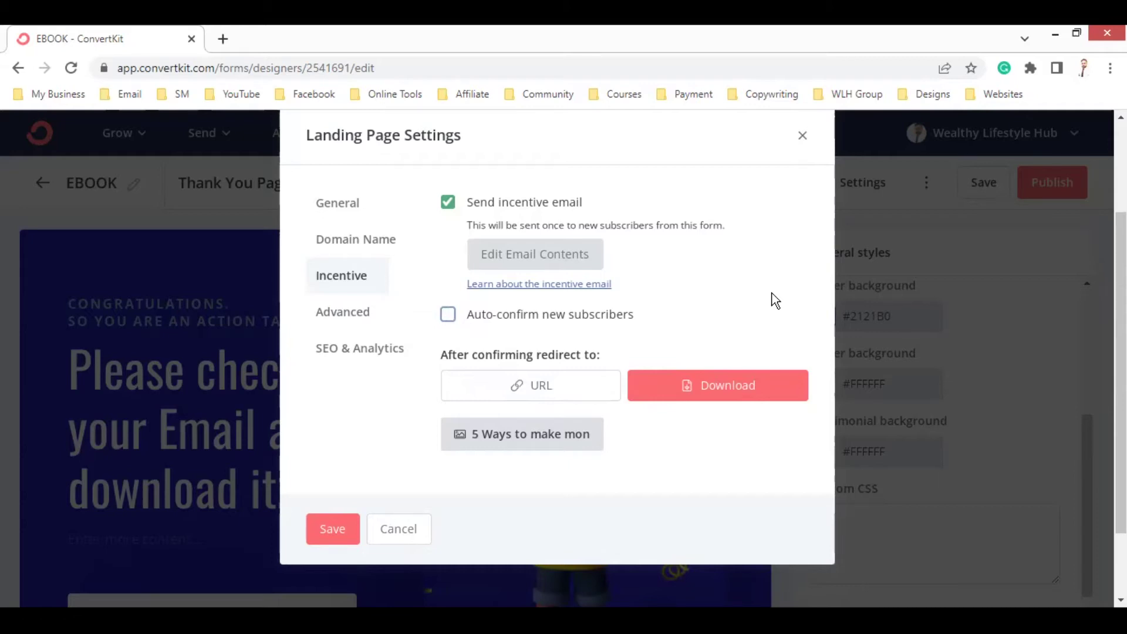
click(537, 446)
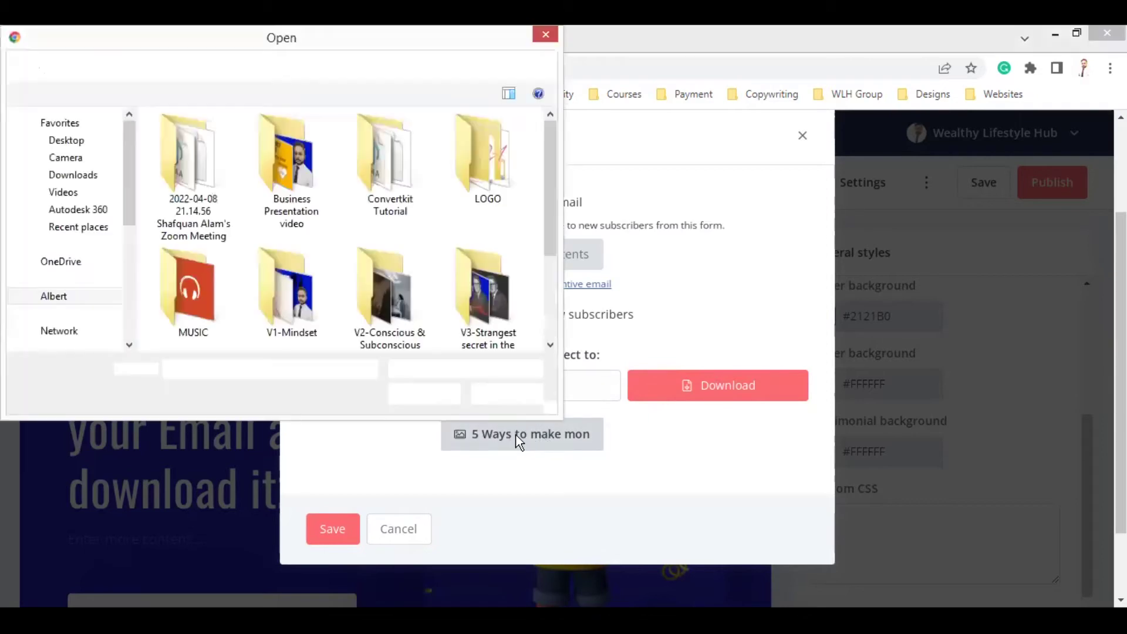
click(505, 394)
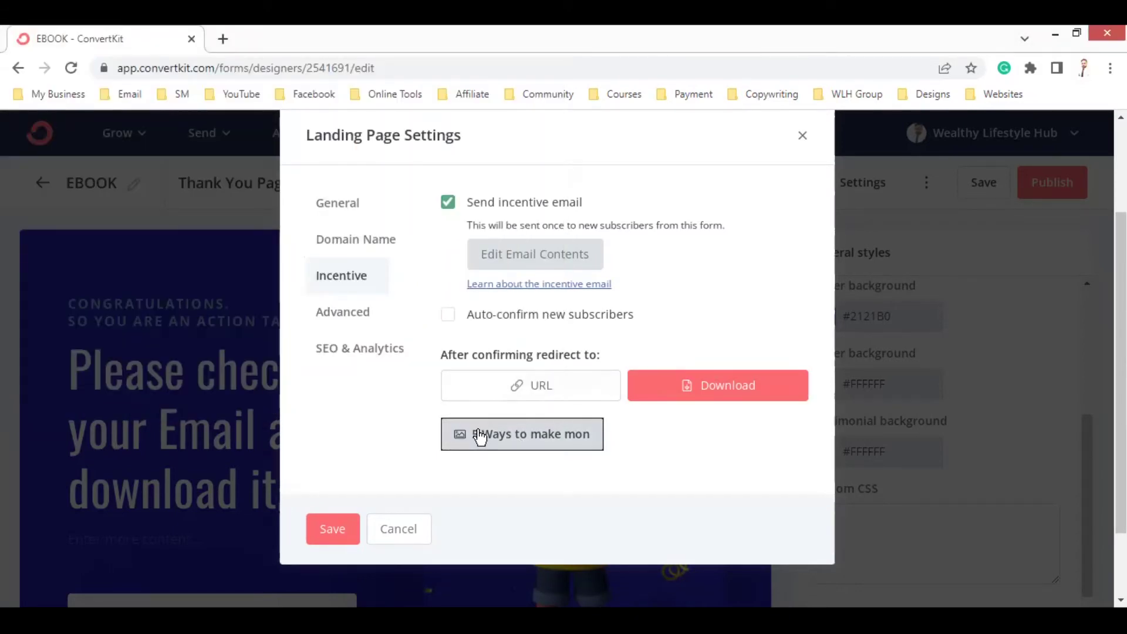
Review the Advanced, Incentive and General sections of the landing page settings, and close the settings.
click(354, 325)
click(342, 352)
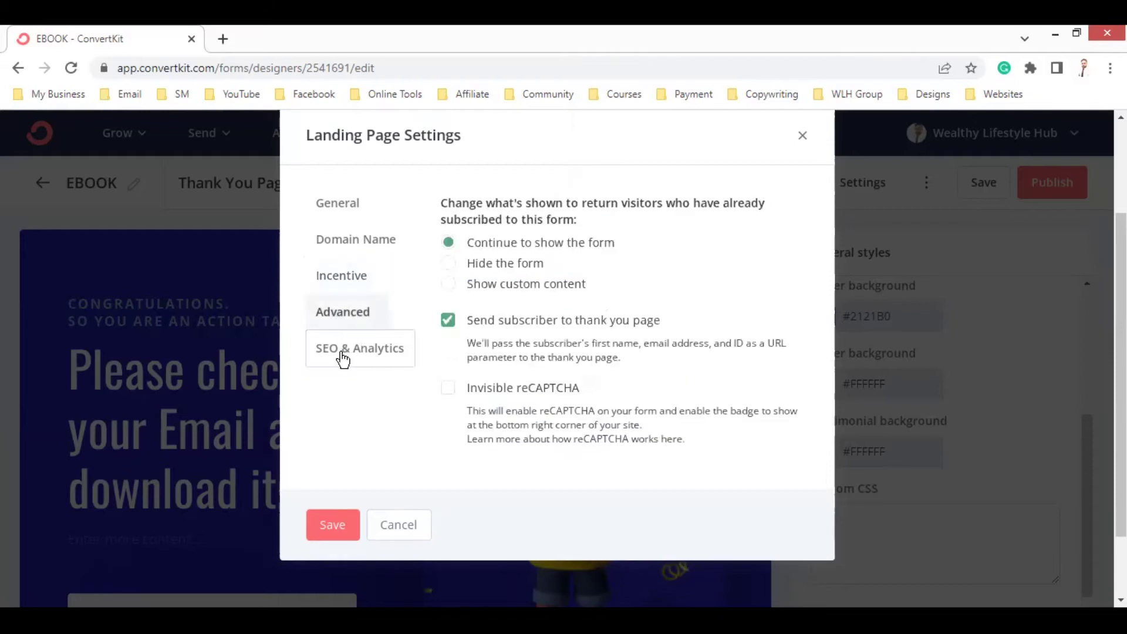
click(350, 277)
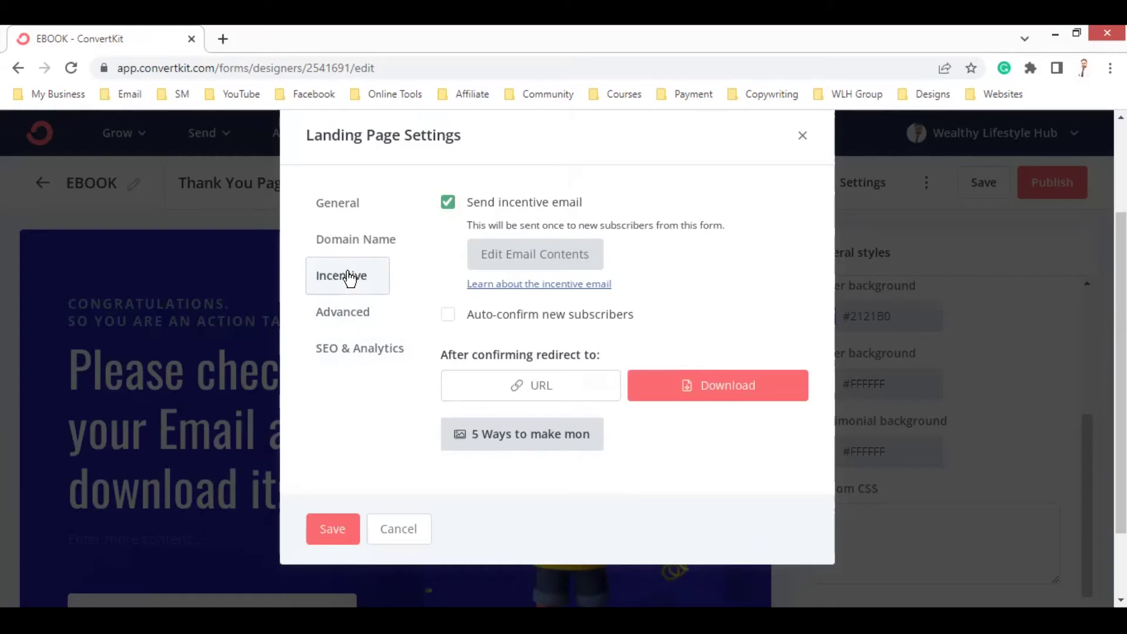
click(365, 213)
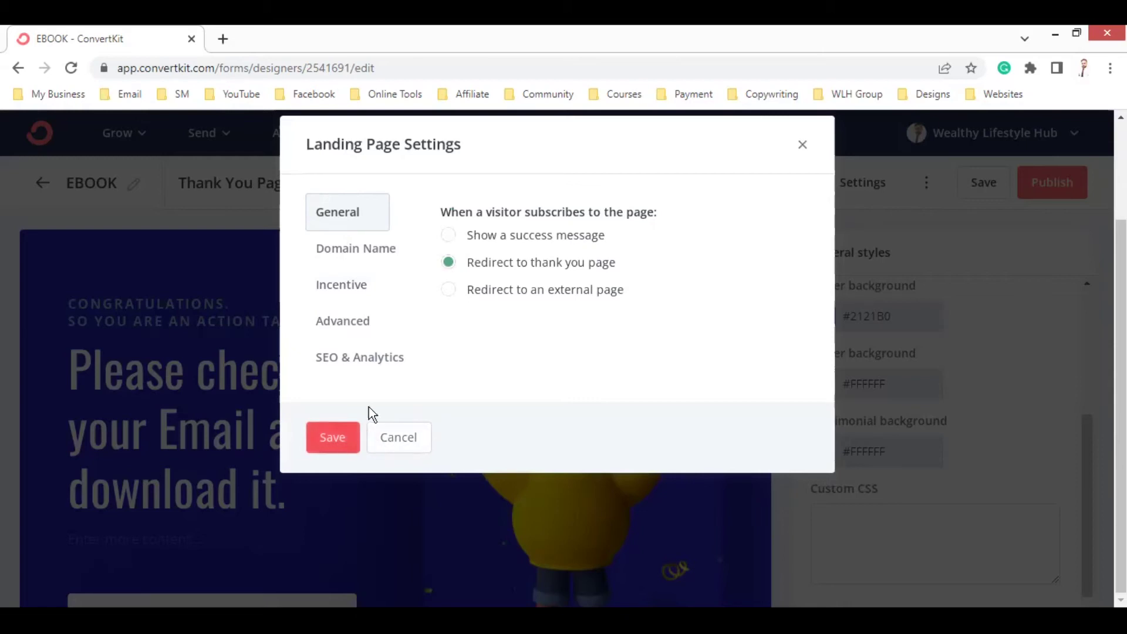
click(802, 145)
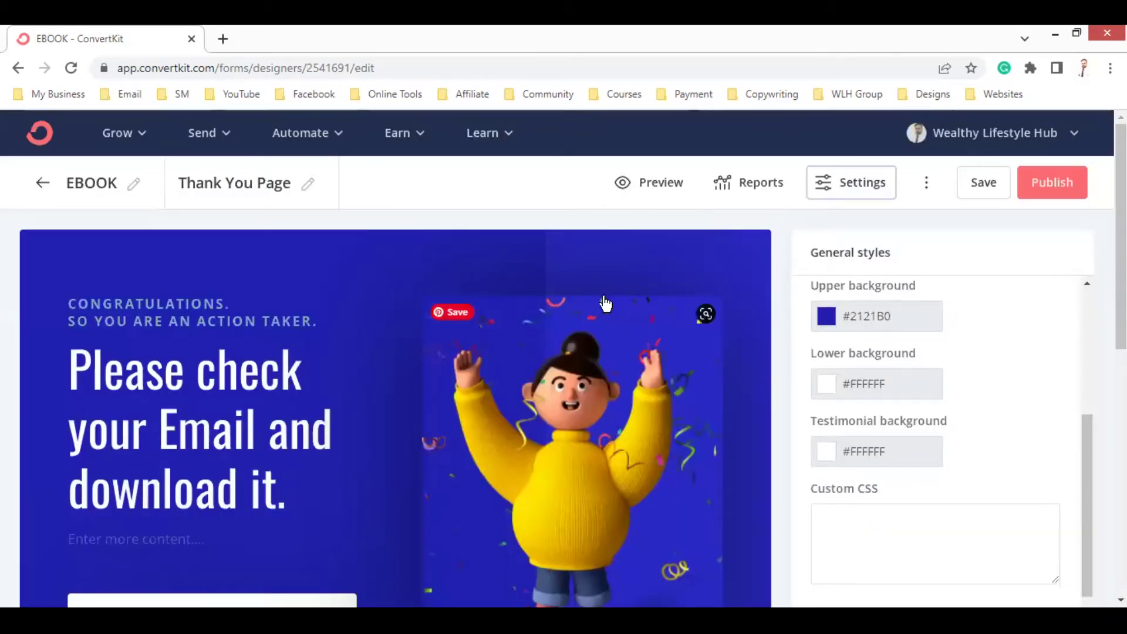
Look over the Thank You Page from its congratulations text down to the profile card.
scroll(482, 346, down, 2)
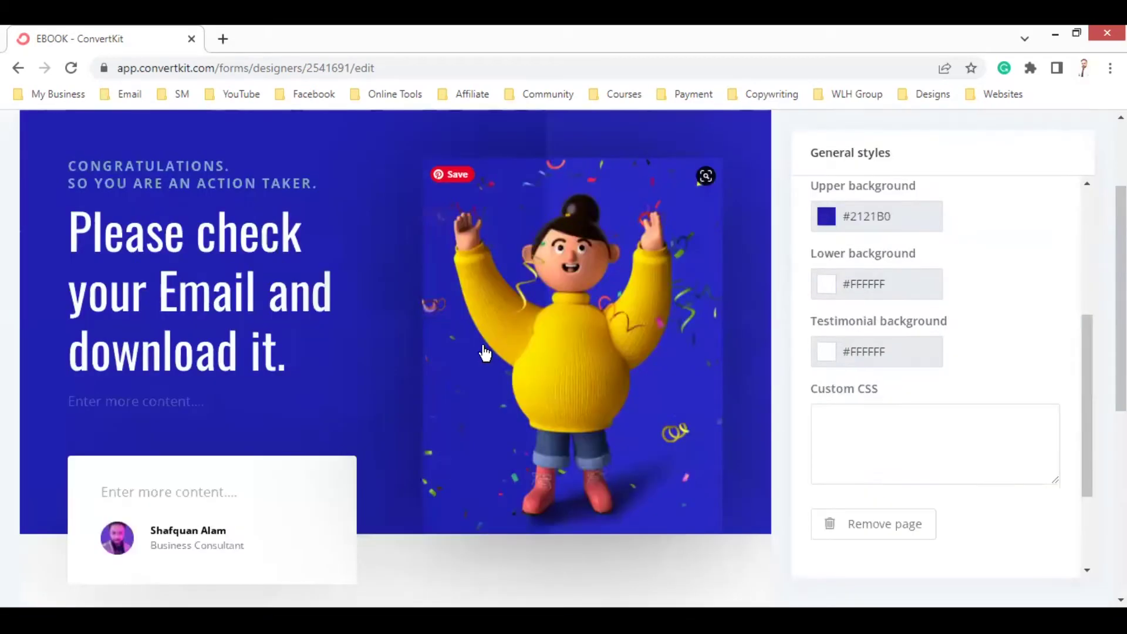
scroll(396, 366, up, 2)
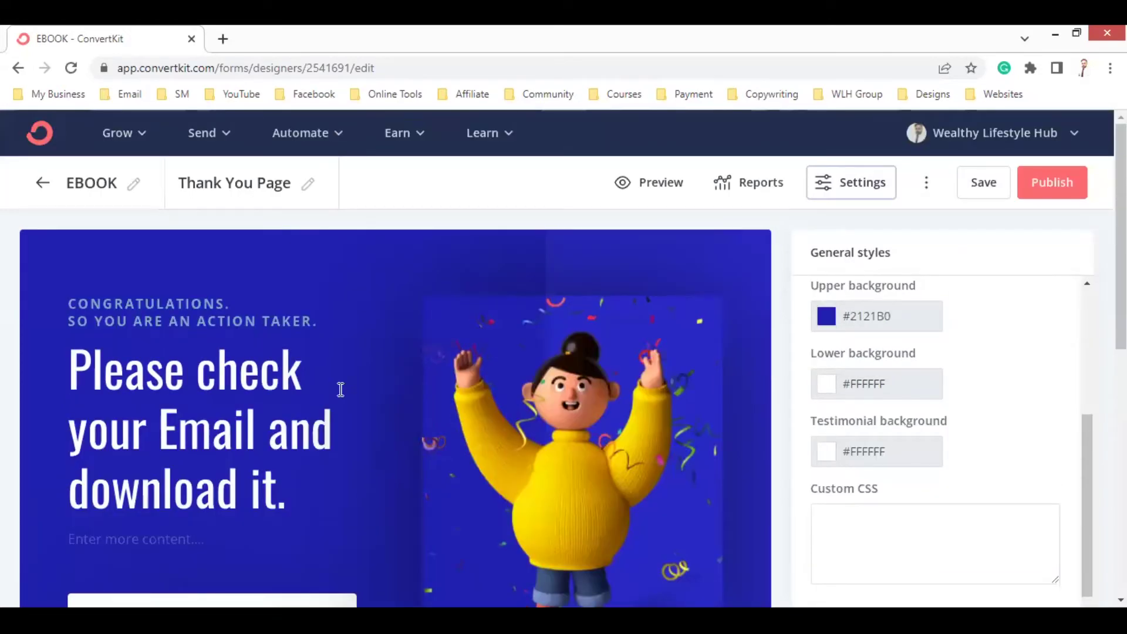
scroll(277, 398, down, 2)
scroll(246, 364, up, 2)
Switch to the EBOOK landing page and review its sign-up fields and Download button.
click(82, 181)
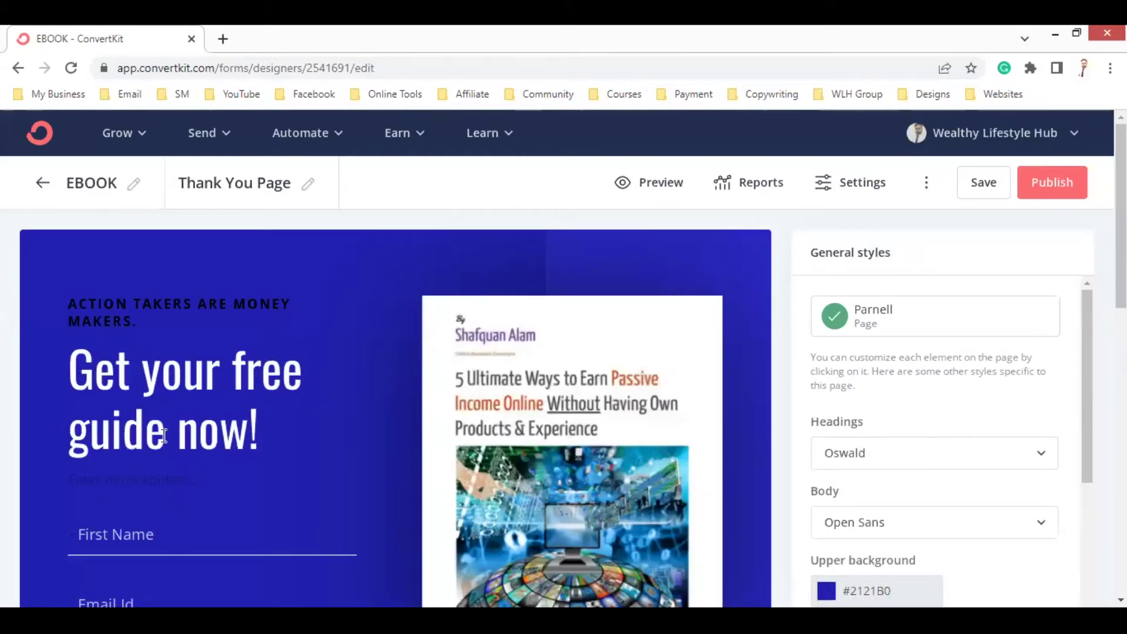
scroll(171, 403, down, 2)
scroll(411, 464, down, 5)
scroll(375, 481, down, 2)
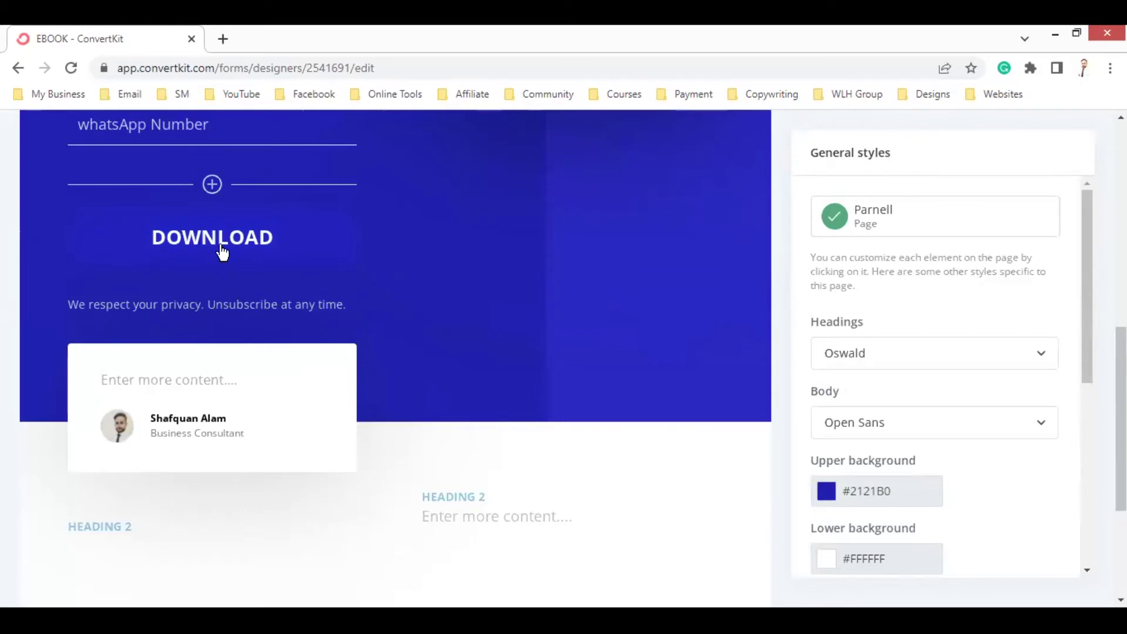
scroll(414, 379, up, 9)
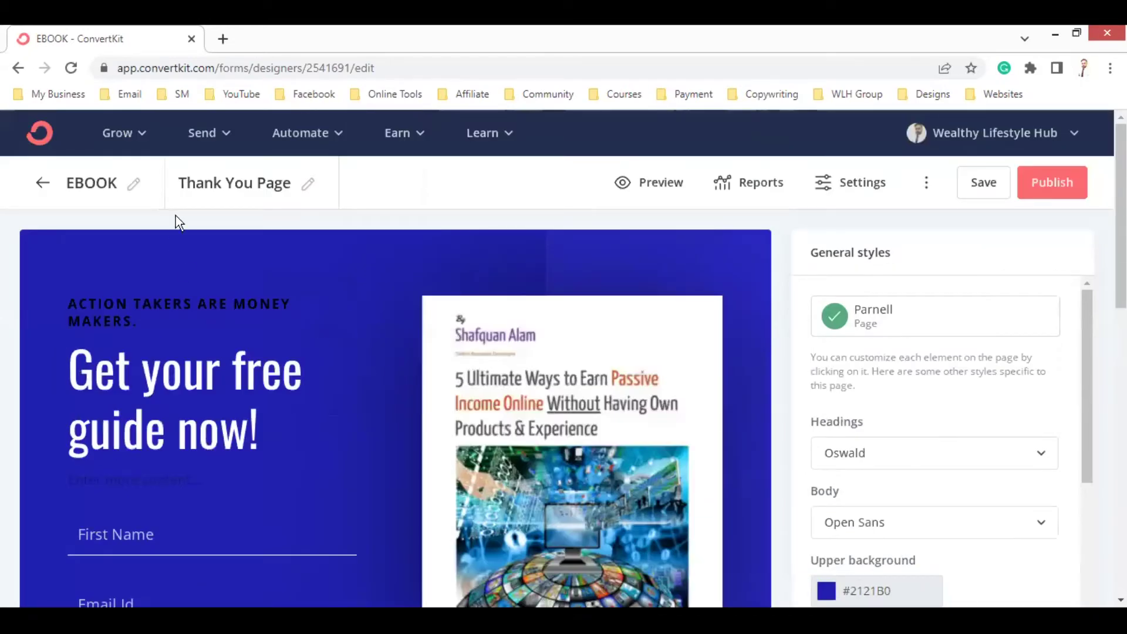
Reopen the Thank You Page and check which content types can be inserted below the headline.
click(223, 189)
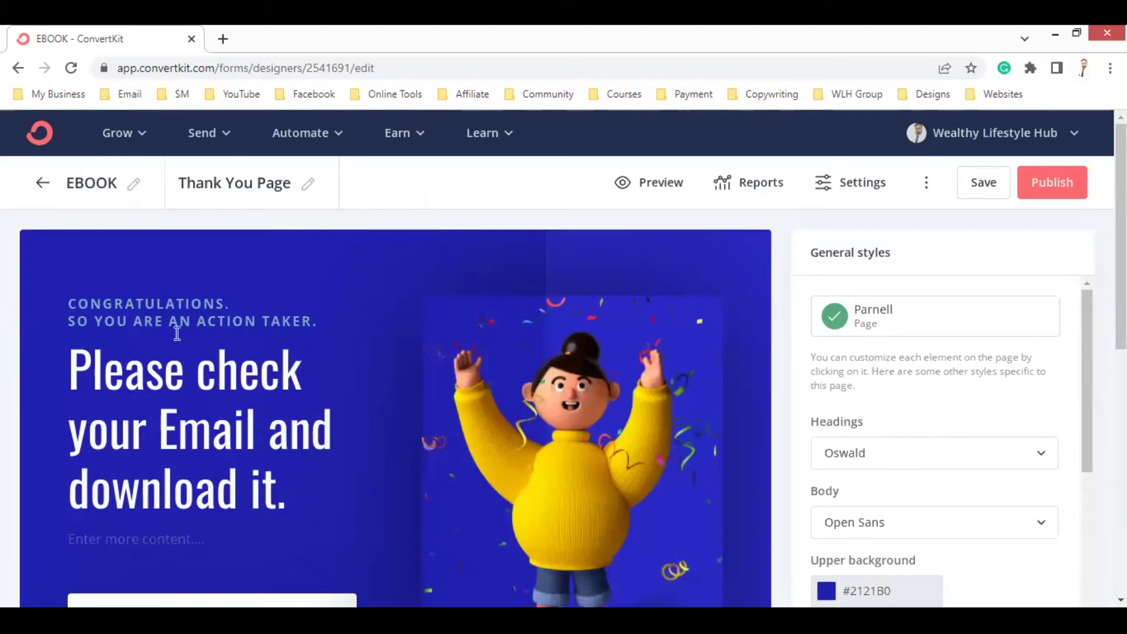
scroll(322, 394, down, 2)
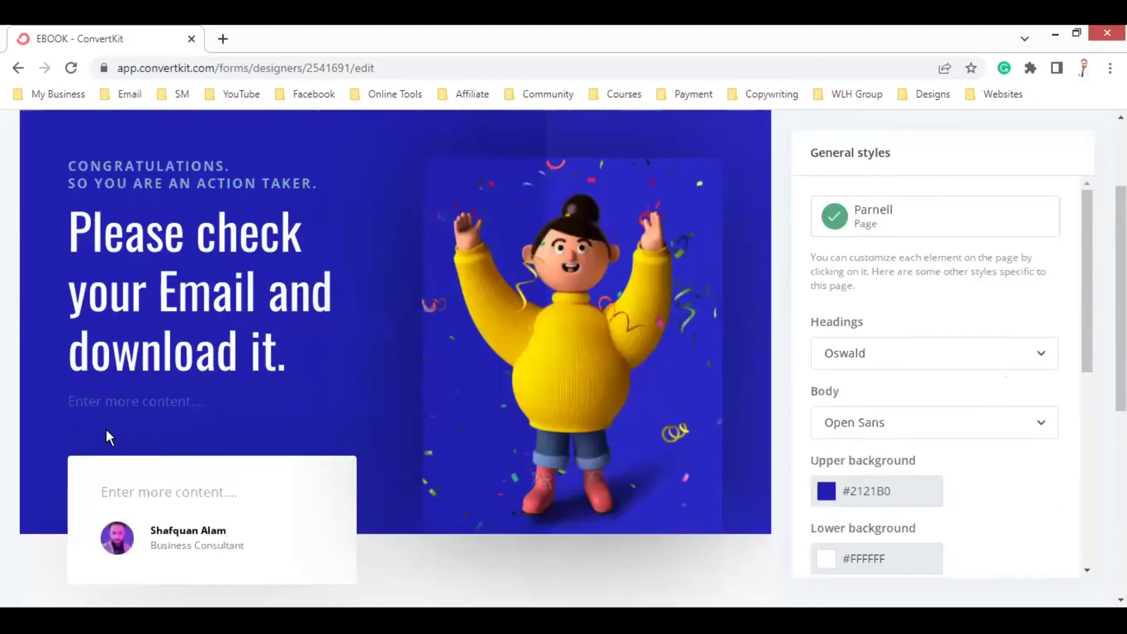
click(69, 403)
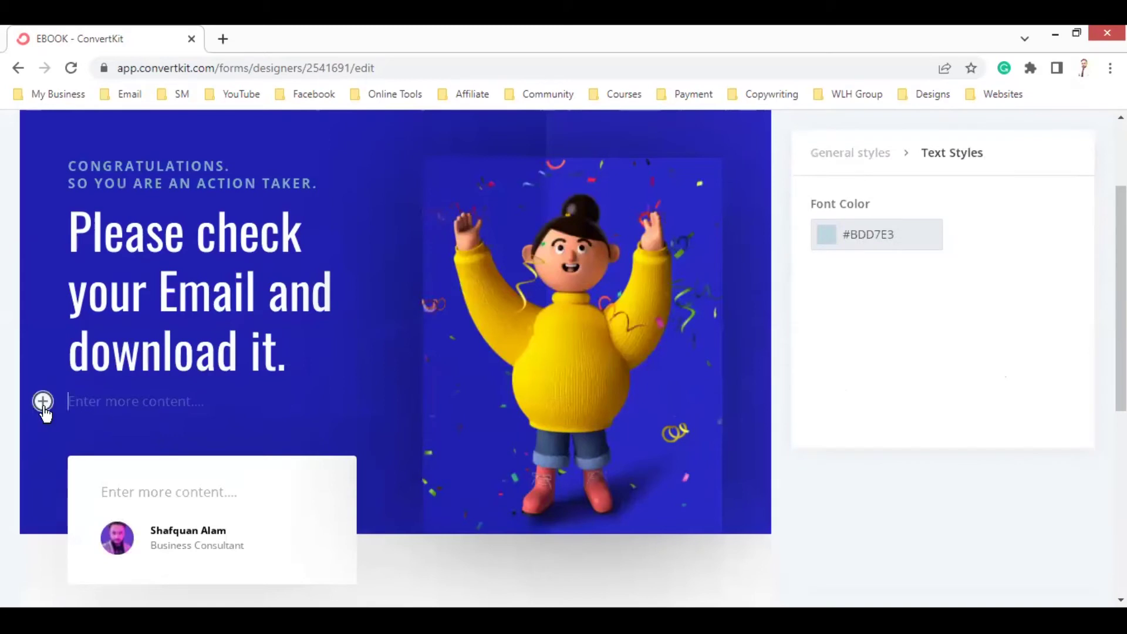
click(43, 403)
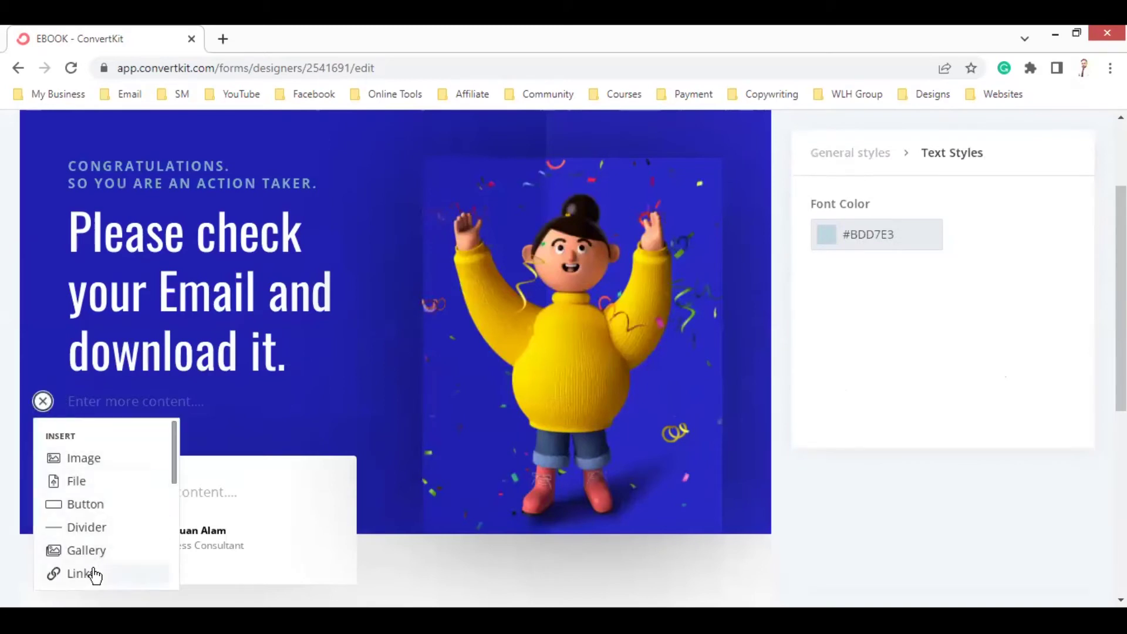
click(294, 391)
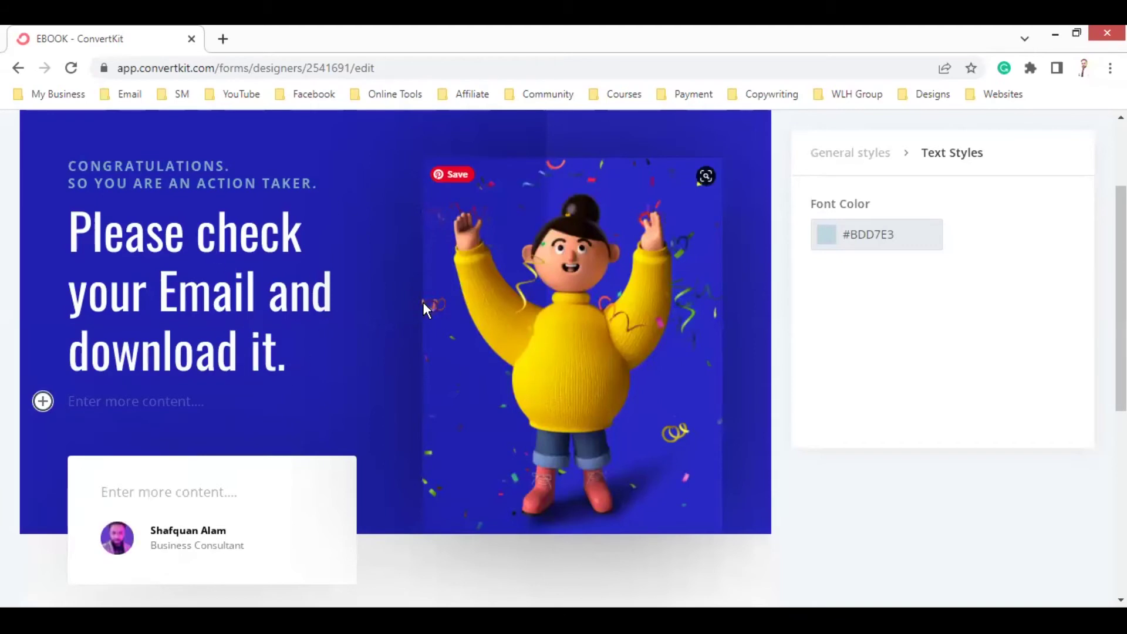
scroll(399, 353, up, 2)
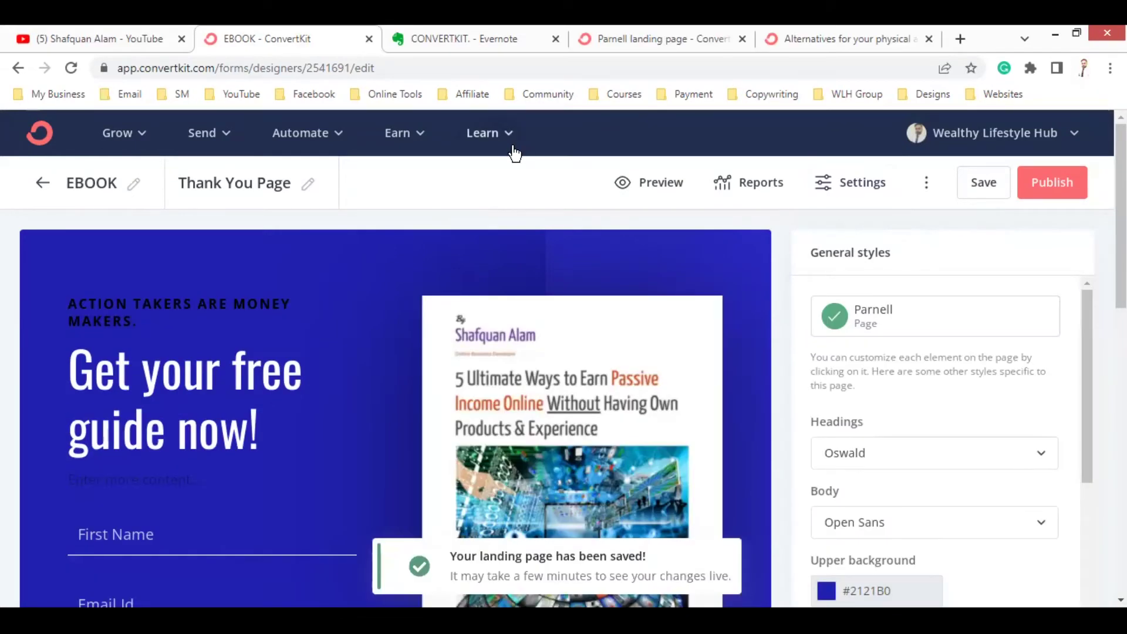
Open the Domains section of the account settings and examine the ConvertKit domain and its homepage.
click(954, 131)
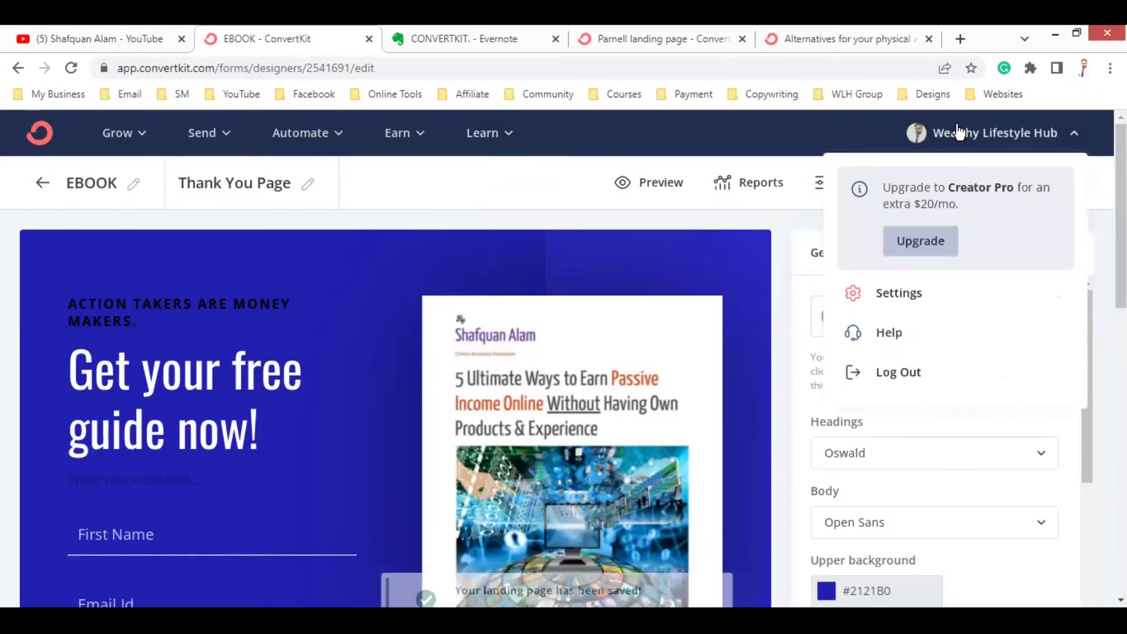
click(43, 134)
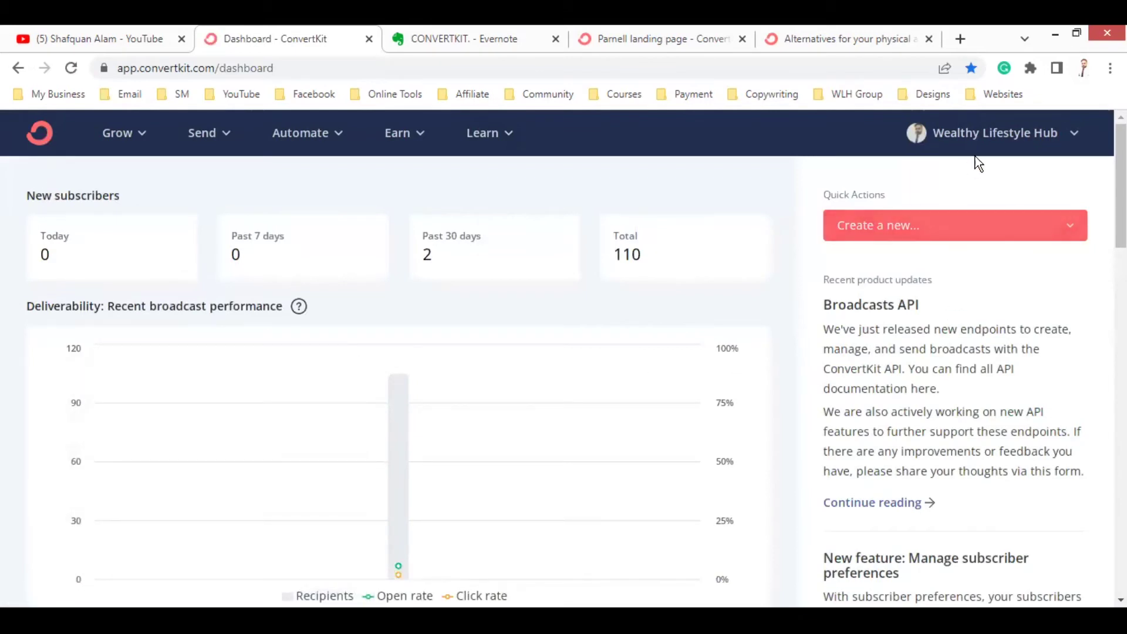
click(937, 150)
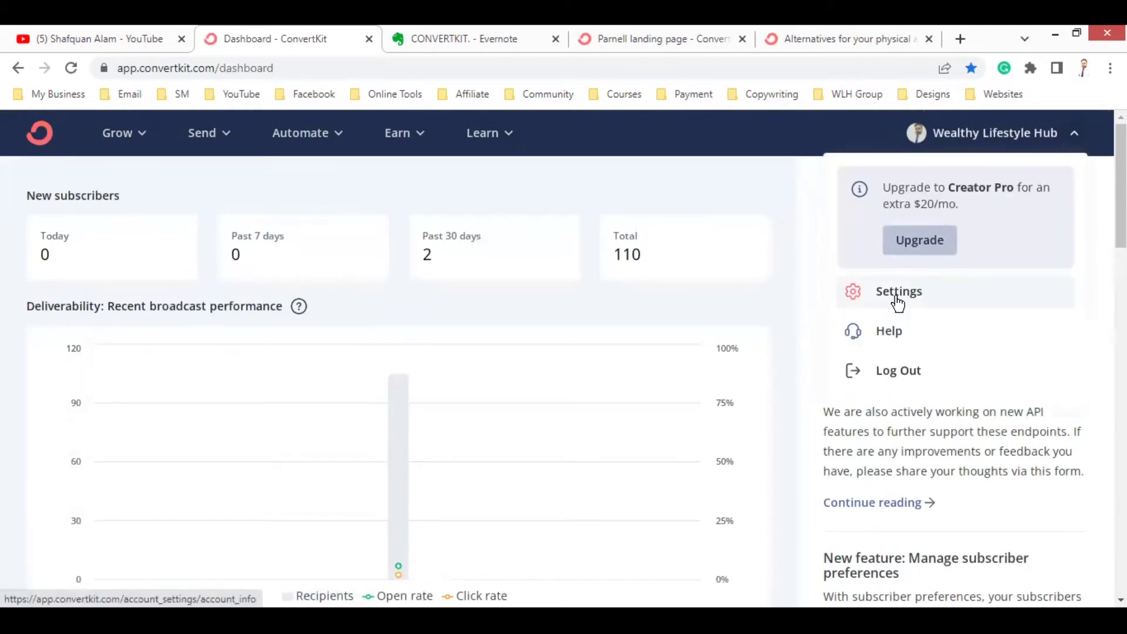
click(897, 298)
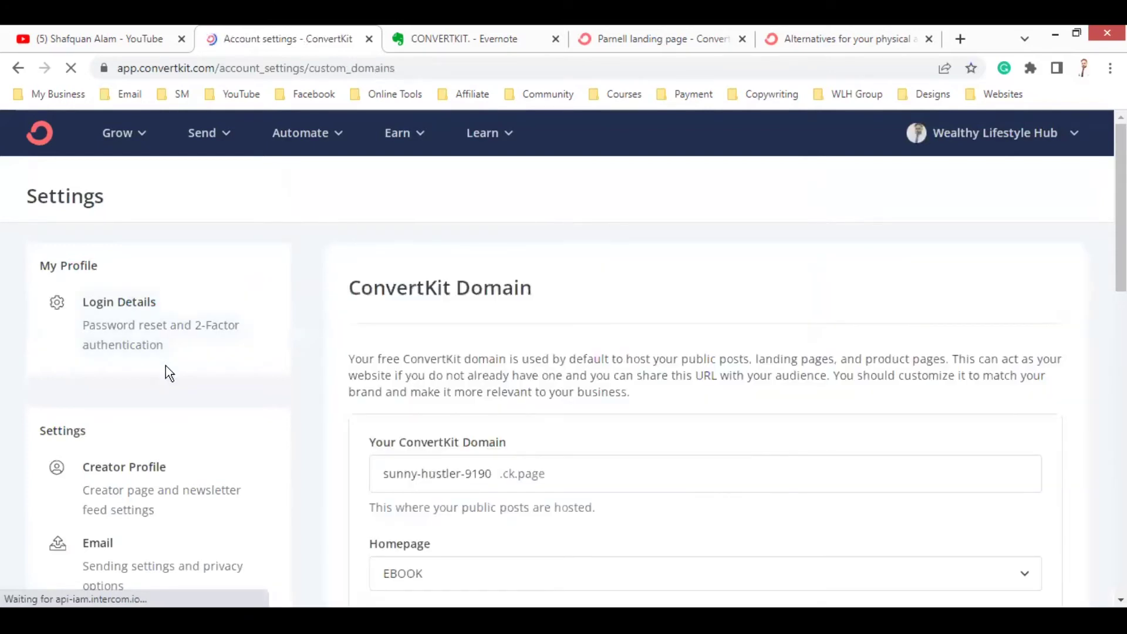
scroll(598, 335, down, 2)
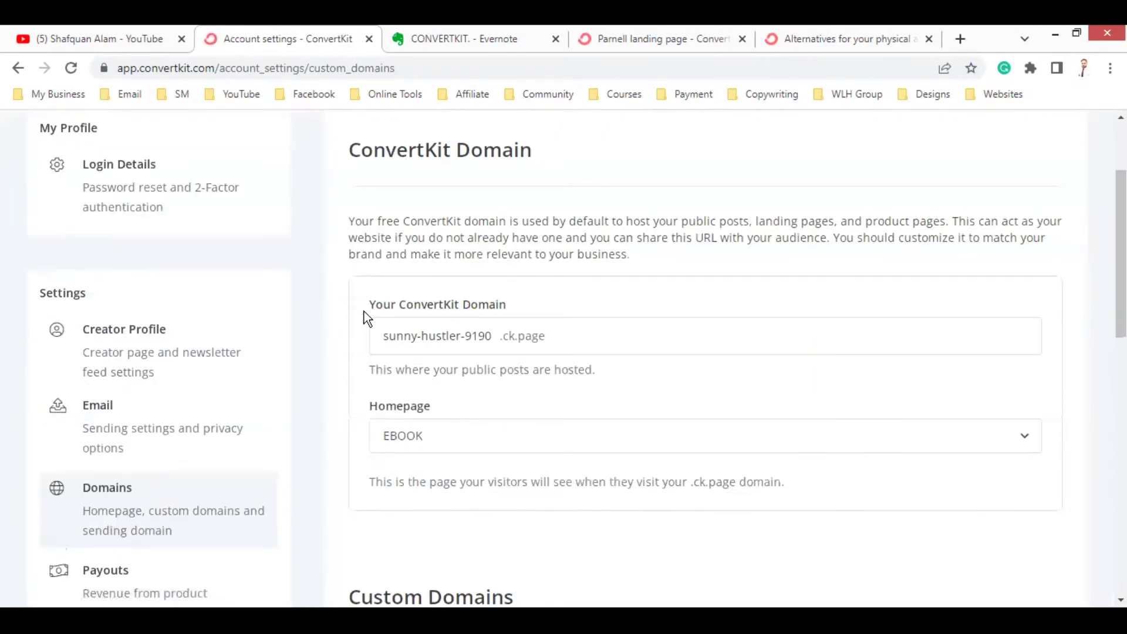
drag(551, 335, 461, 357)
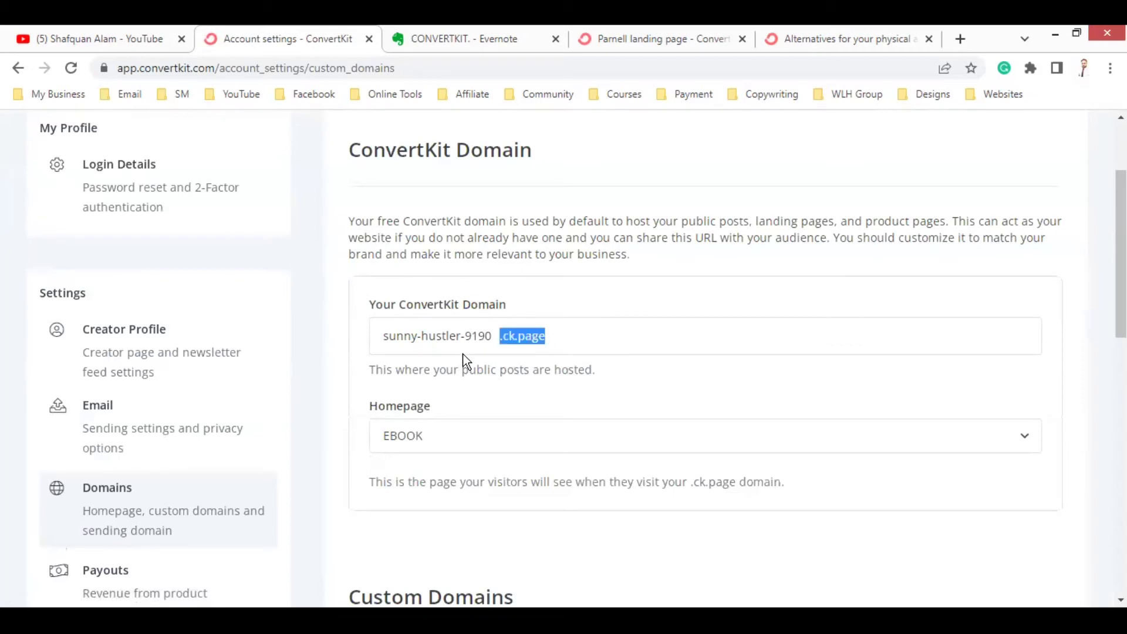
Check the form for adding a custom domain, cancel it, and return to the ConvertKit Domain section.
scroll(537, 379, down, 7)
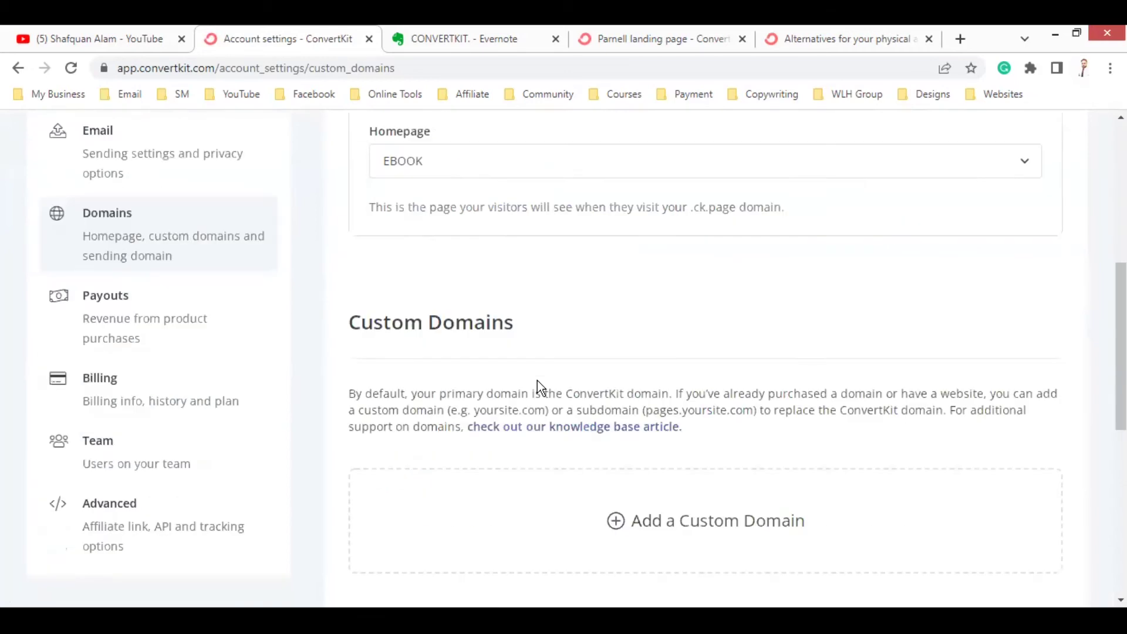
click(648, 386)
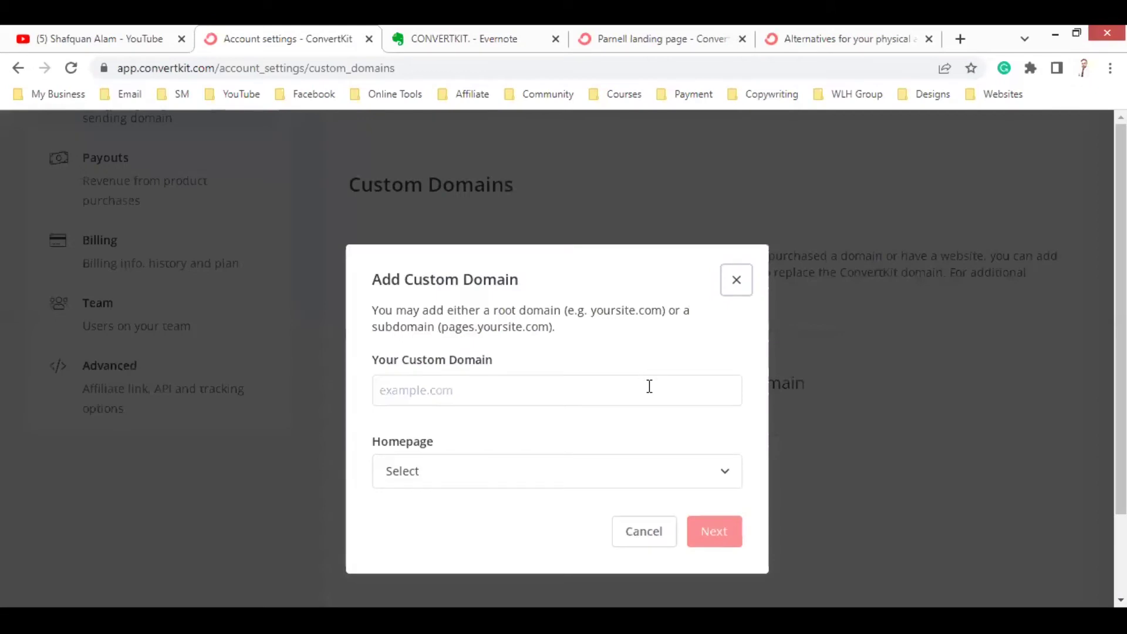
click(644, 531)
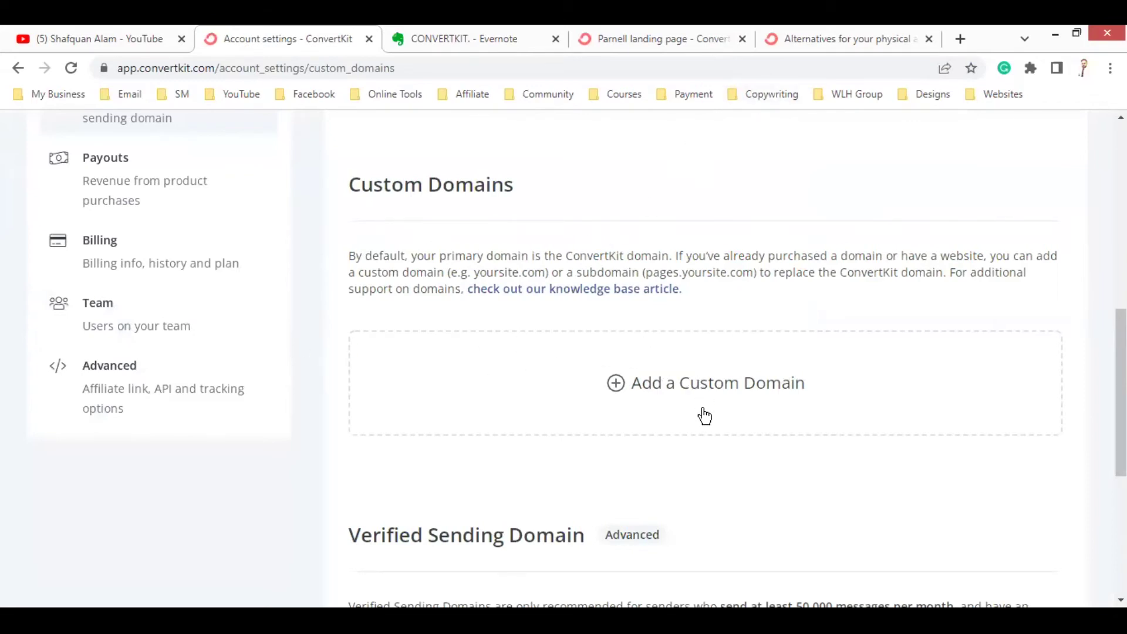
scroll(704, 416, up, 7)
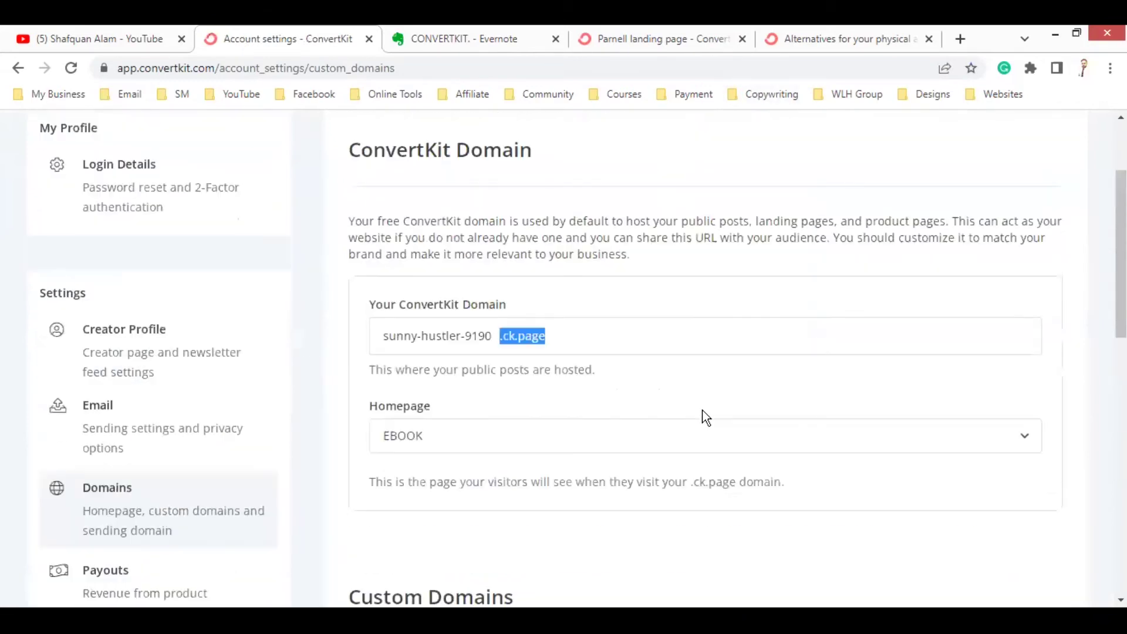
Reopen the Add Custom Domain form, review its domain field and homepage choices, and cancel it.
click(452, 336)
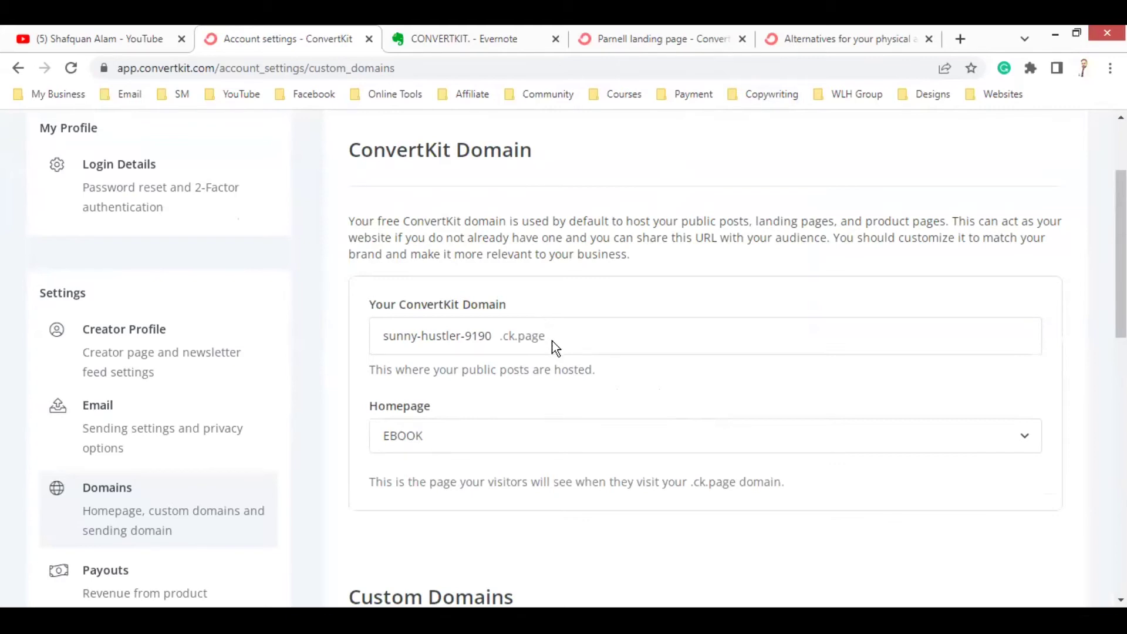
scroll(520, 458, down, 7)
click(605, 382)
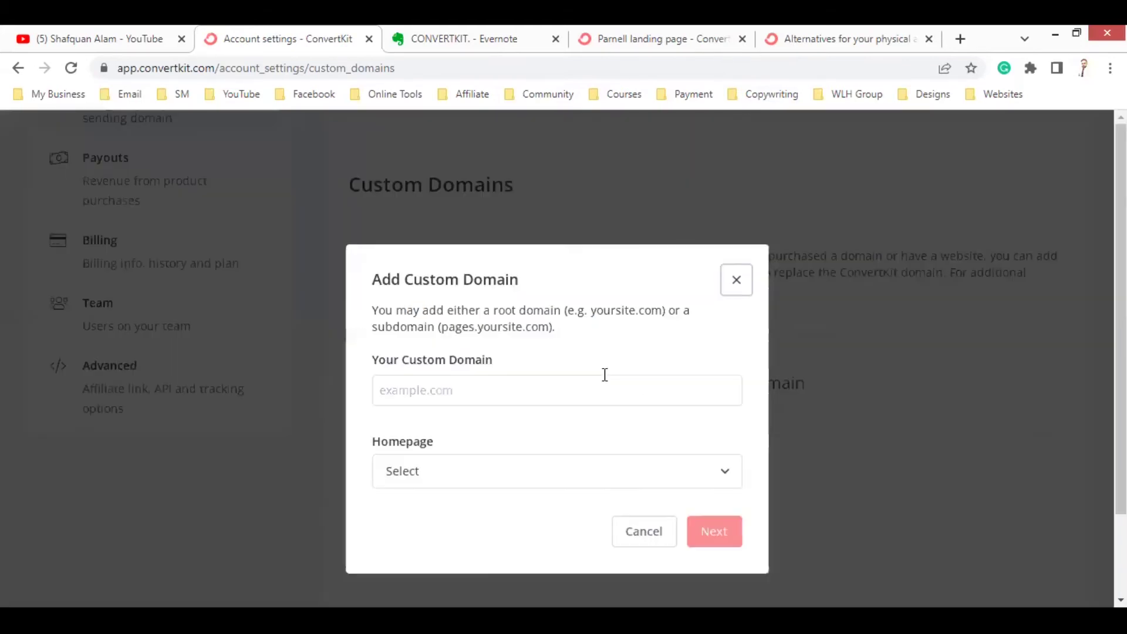
click(475, 389)
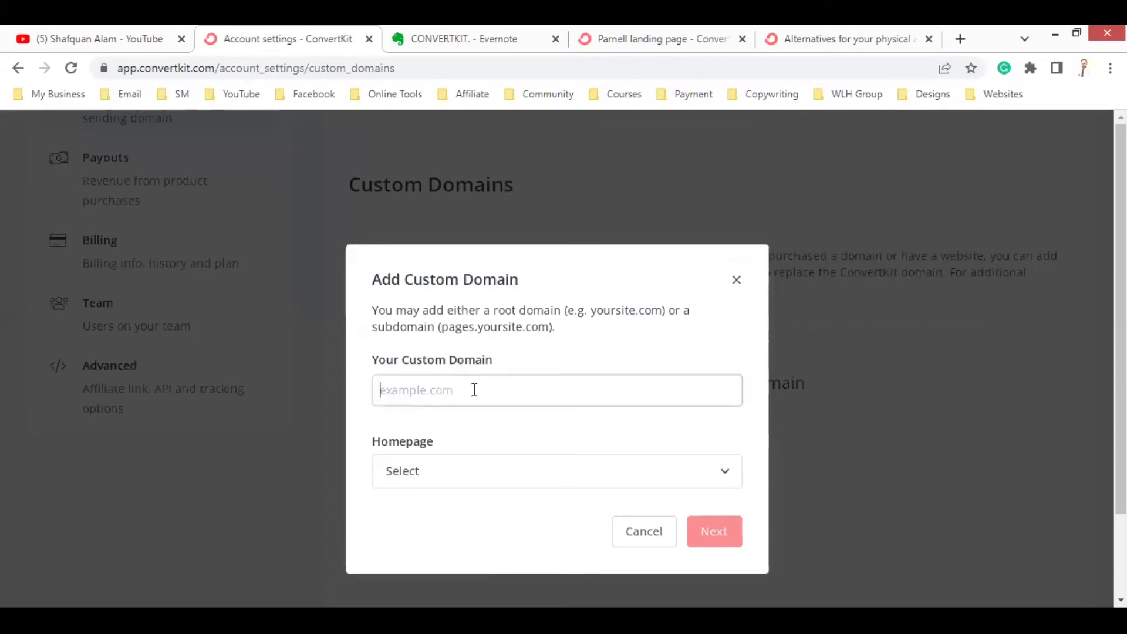
click(438, 464)
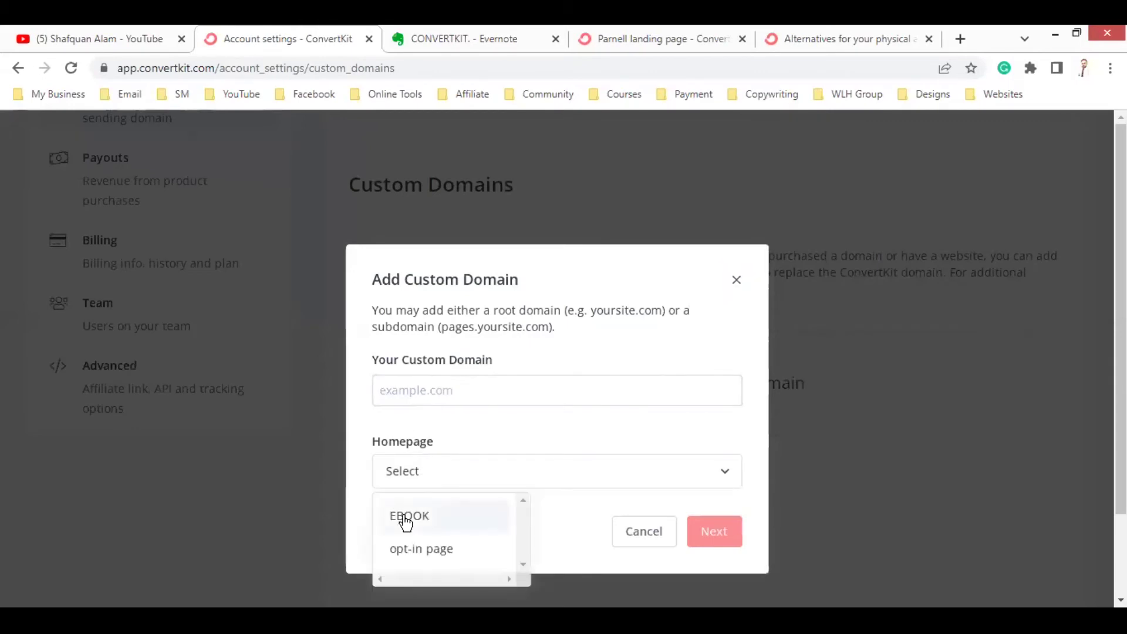
click(644, 532)
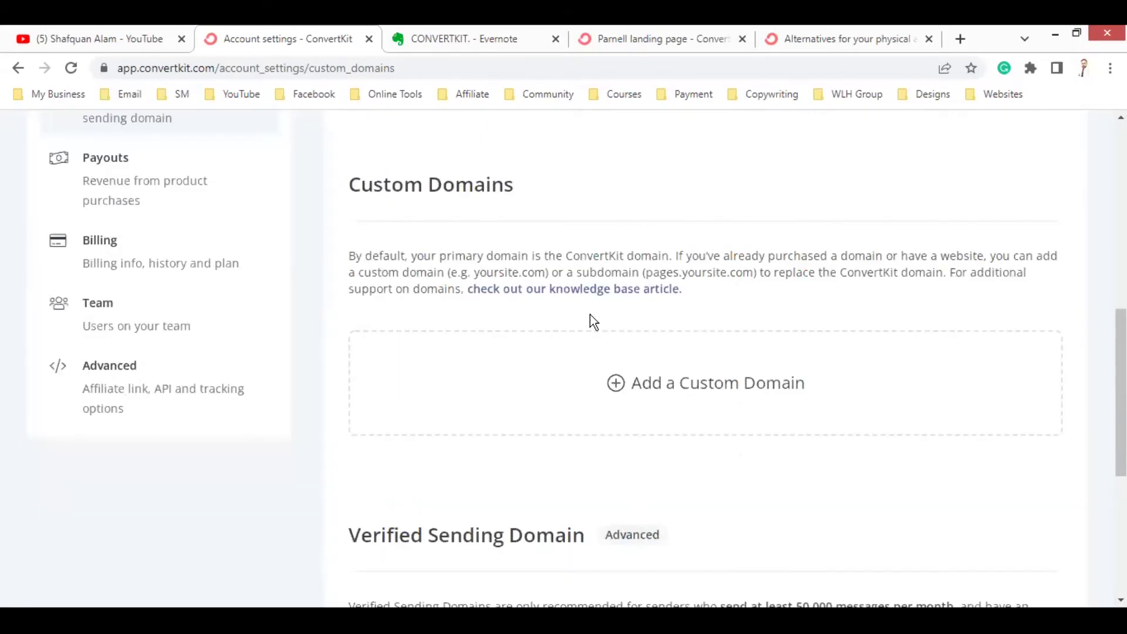
Return to the dashboard and look over its subscriber and broadcast statistics.
scroll(590, 314, down, 5)
click(39, 135)
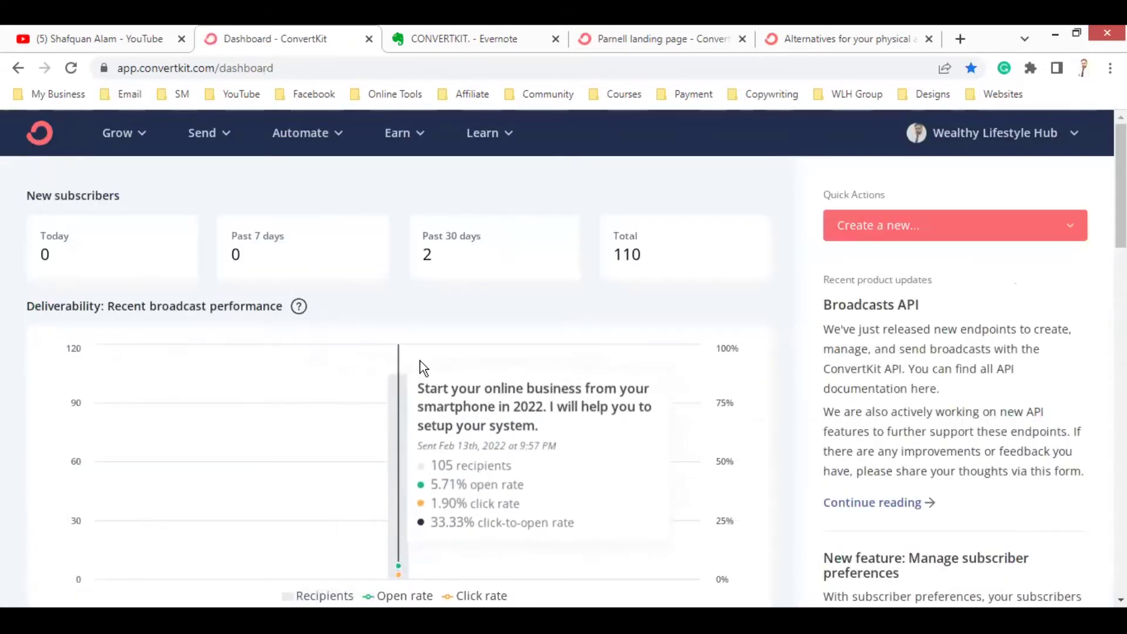
scroll(344, 418, down, 7)
scroll(344, 418, down, 9)
scroll(346, 419, up, 16)
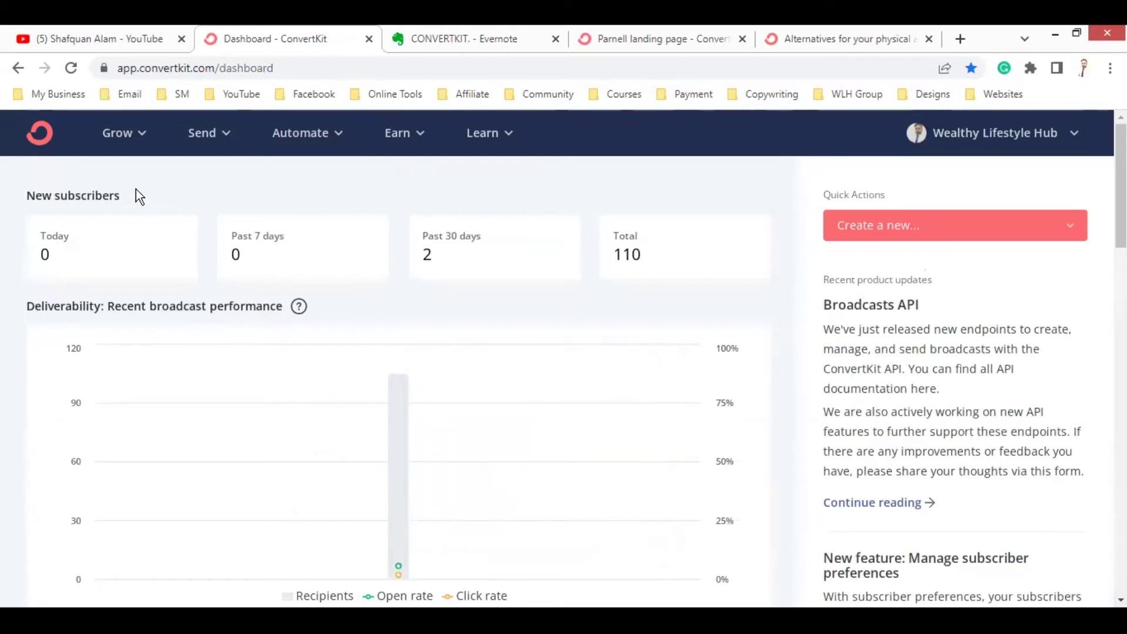
Start a new broadcast email draft and look over its subject line and content area.
click(205, 135)
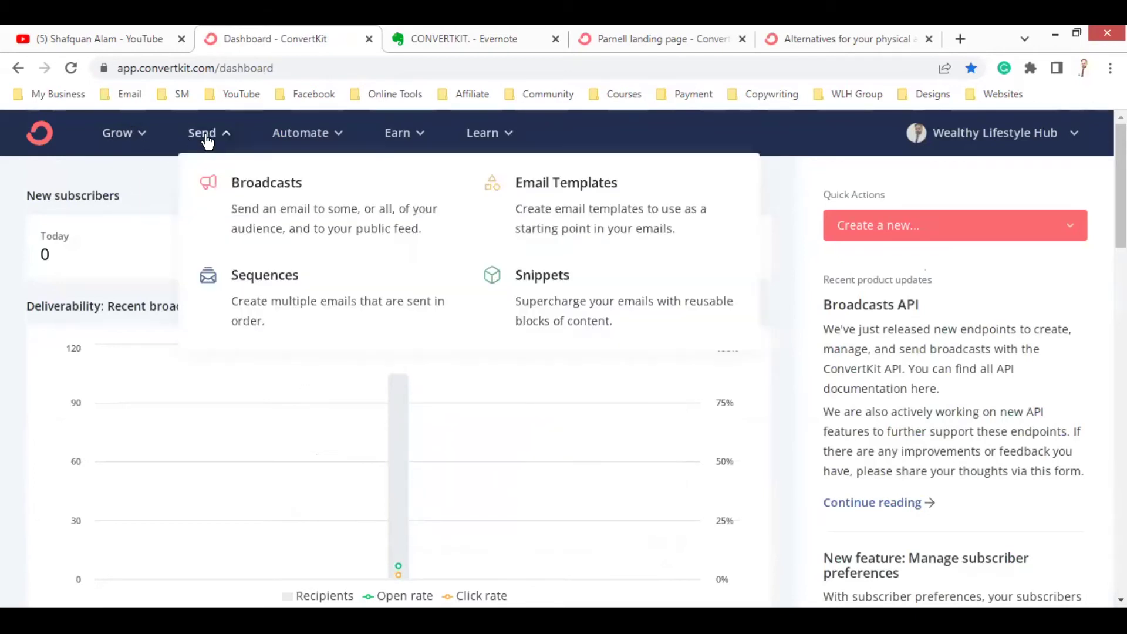
click(253, 187)
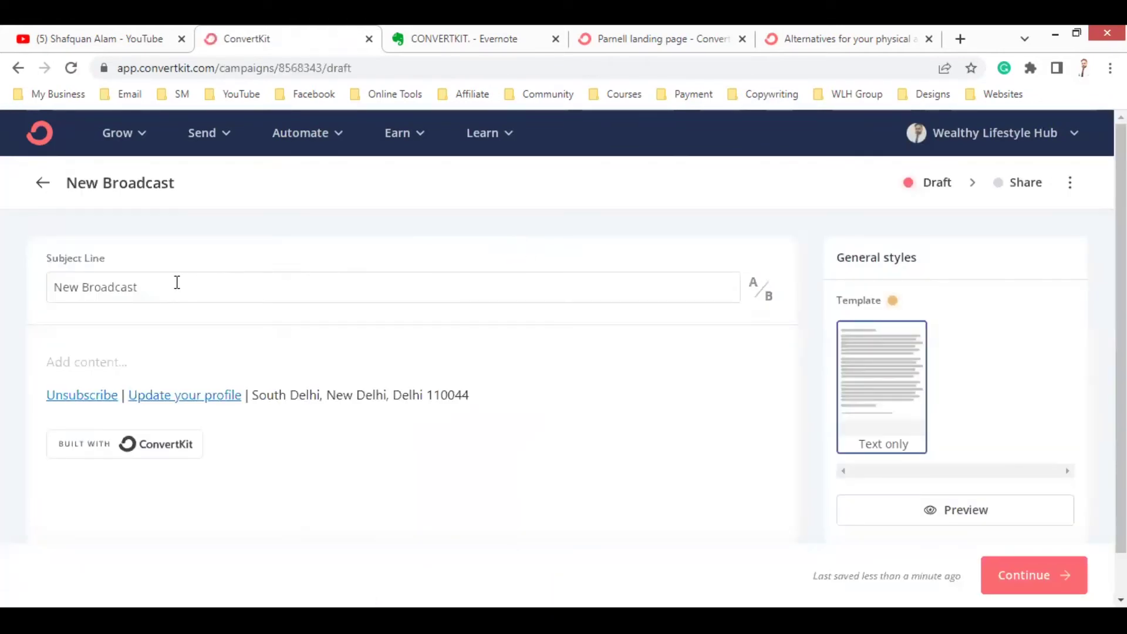
click(147, 284)
drag(174, 291, 58, 287)
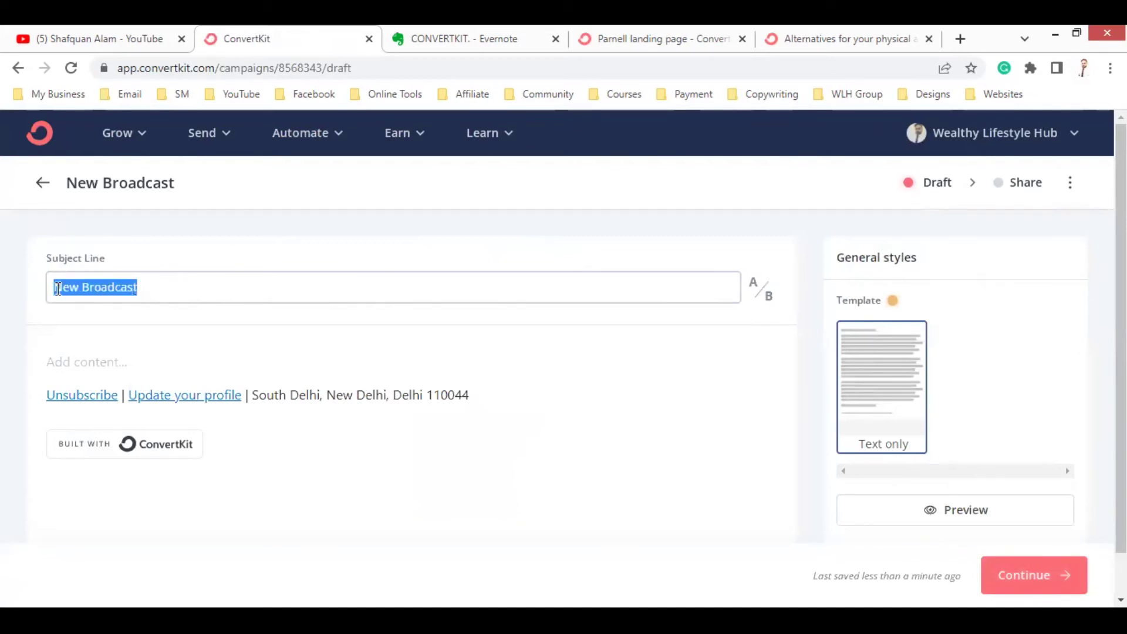
click(81, 367)
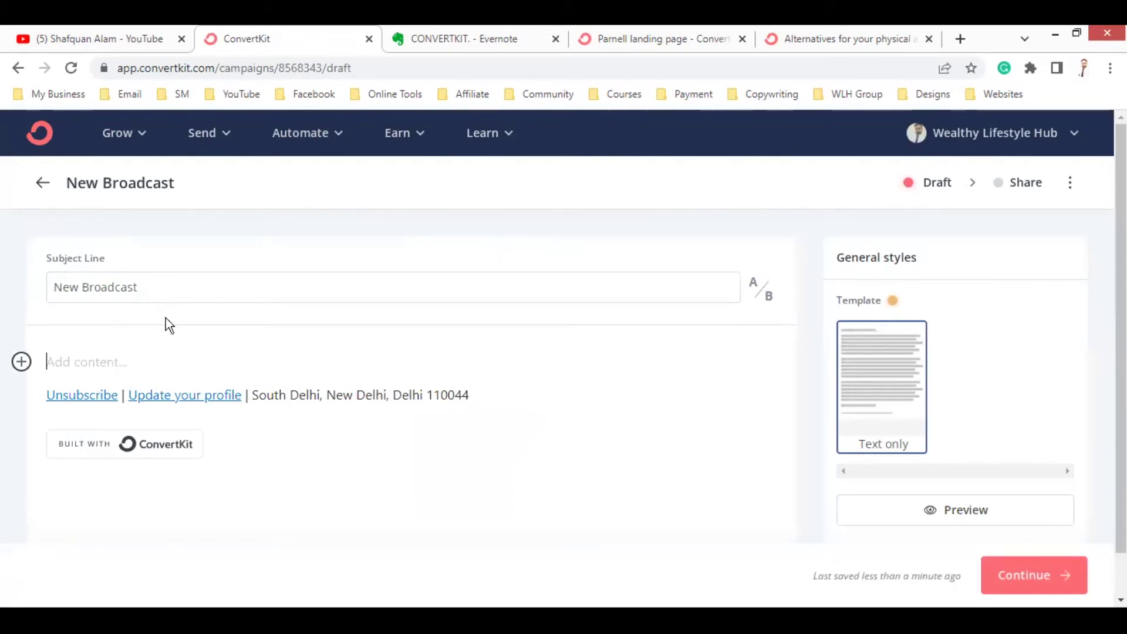
Replace the broadcast's subject line with "5 ways to make money online".
click(155, 287)
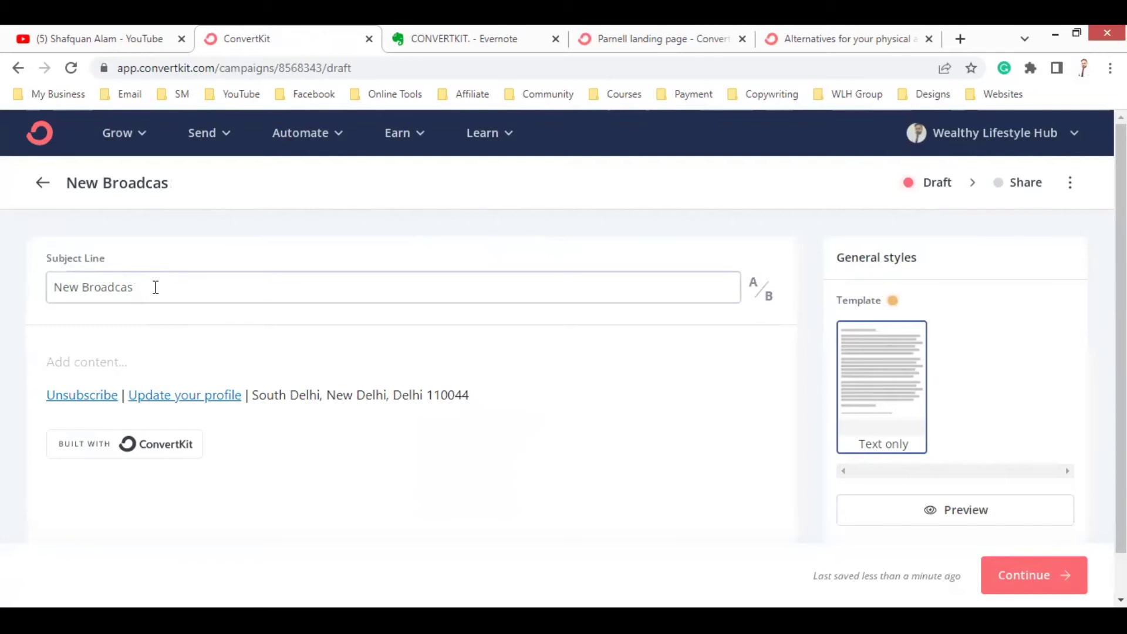
key(BackSpace)
key(BackSpace)
key(BackSpace)
key(BackSpace)
key(BackSpace)
key(BackSpace)
key(BackSpace)
key(BackSpace)
key(BackSpace)
key(BackSpace)
key(BackSpace)
key(BackSpace)
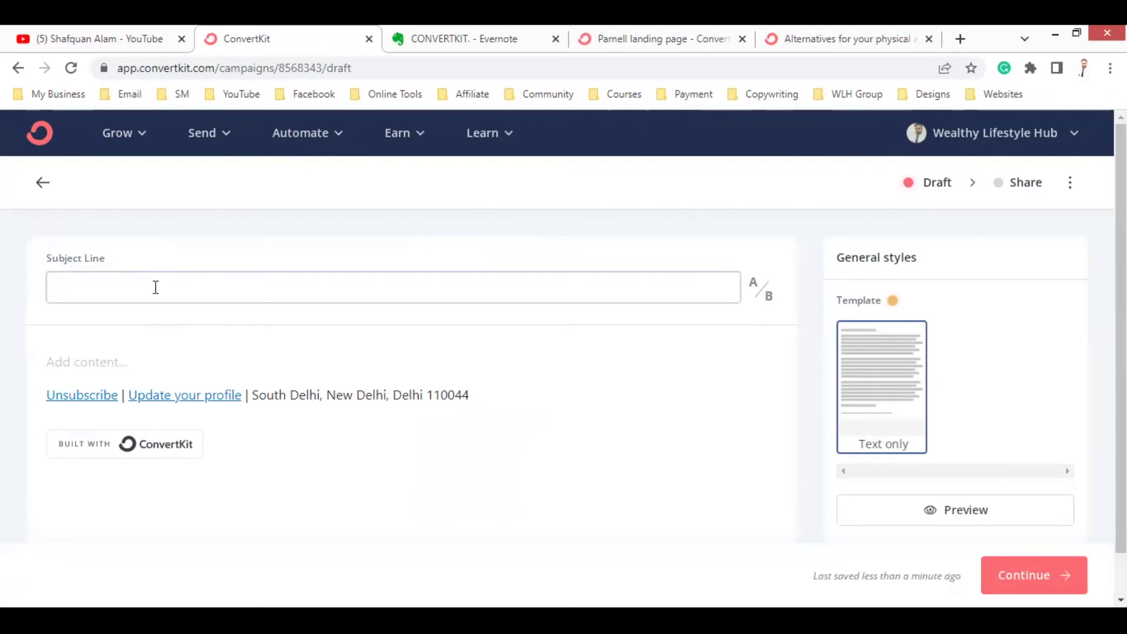
text(5 ways to )
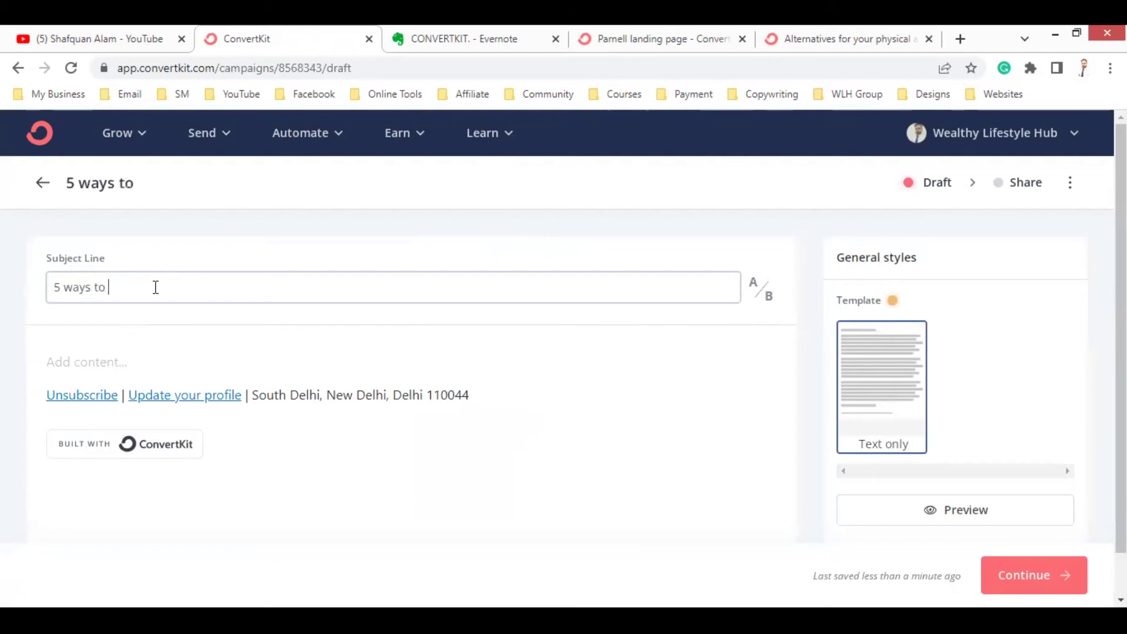
text(make mon)
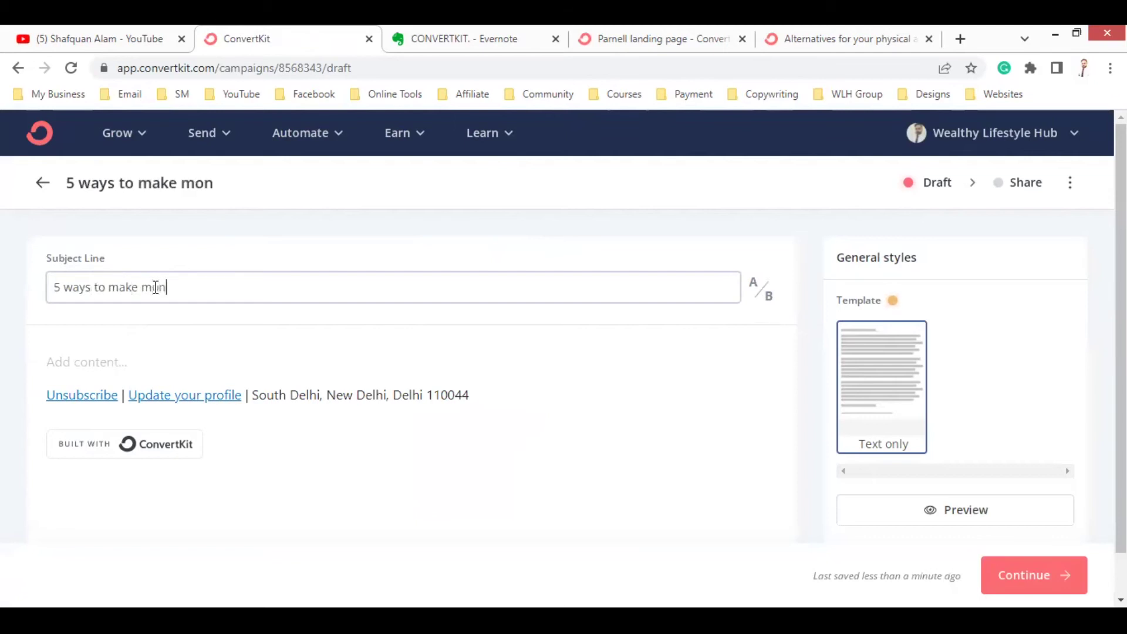
text(ey online)
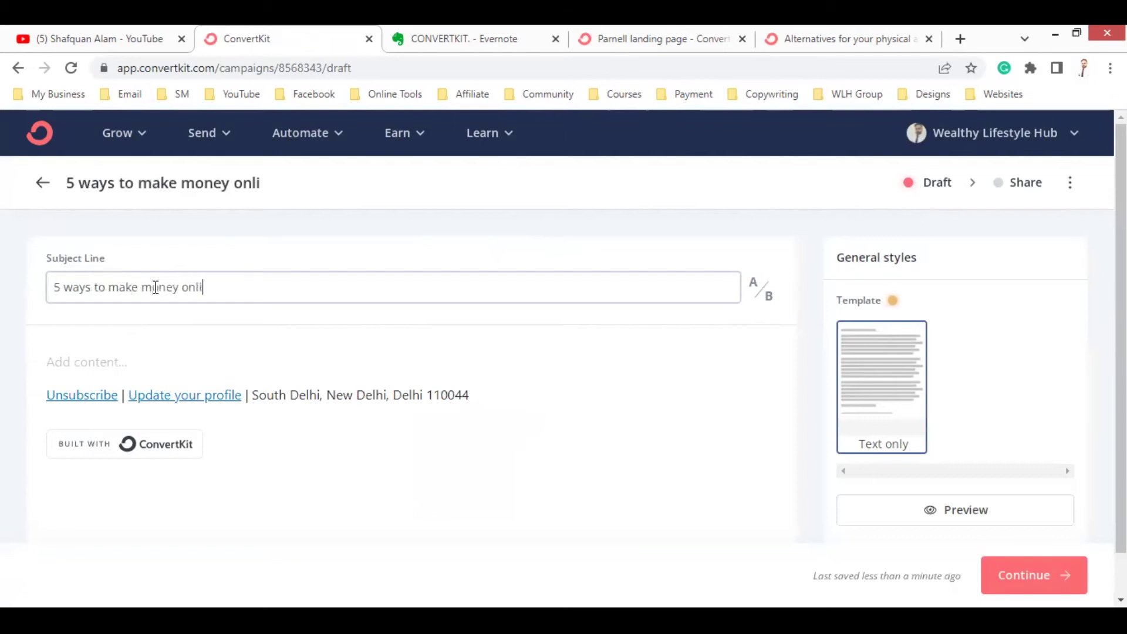
Begin the email body with the greeting "Hi" followed by the Subscriber first name personalization.
click(104, 357)
click(22, 362)
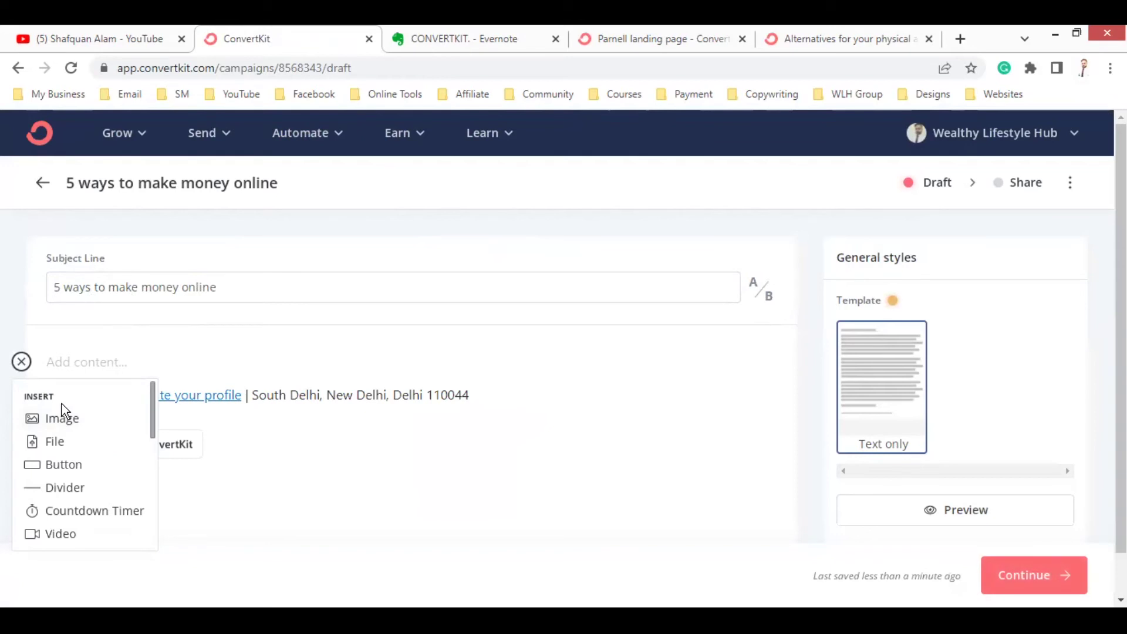
click(69, 377)
text(Hi)
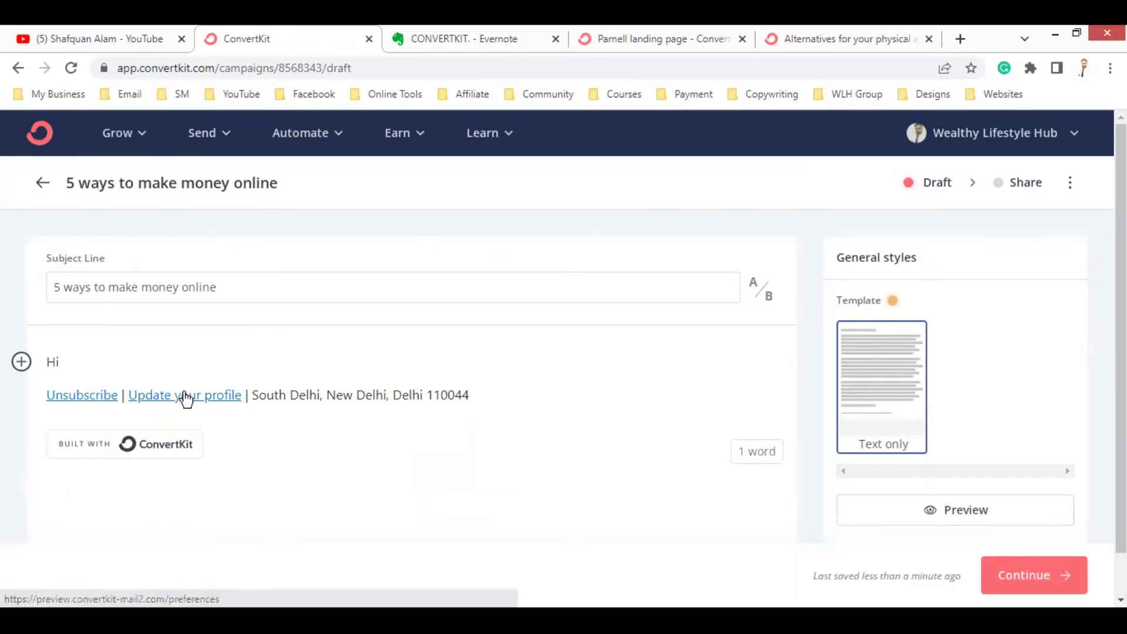
click(22, 361)
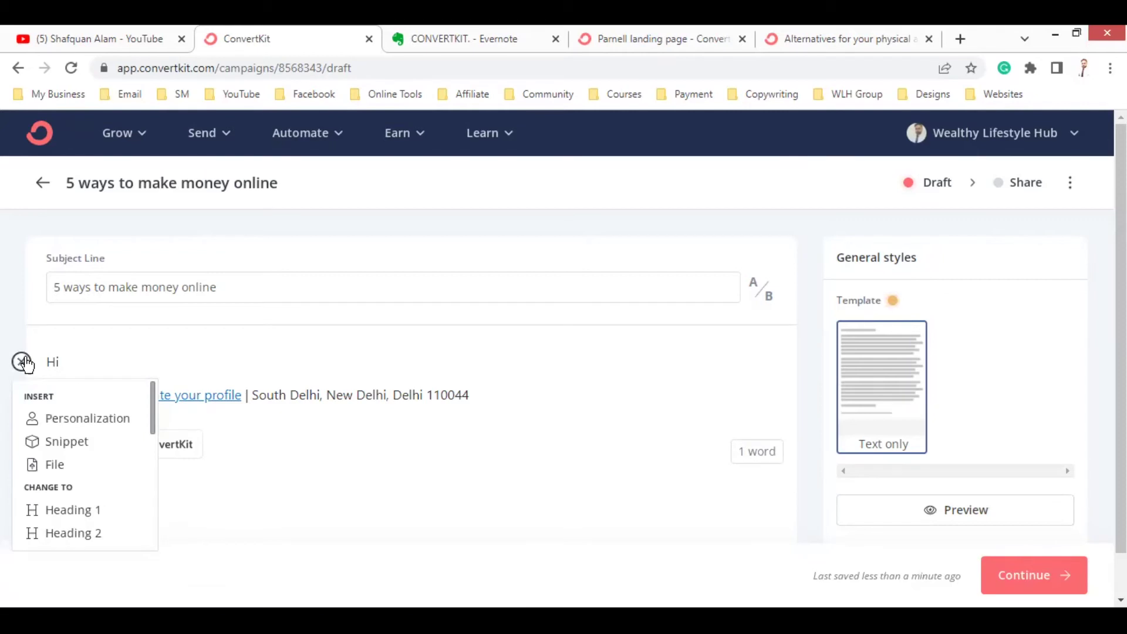
click(85, 419)
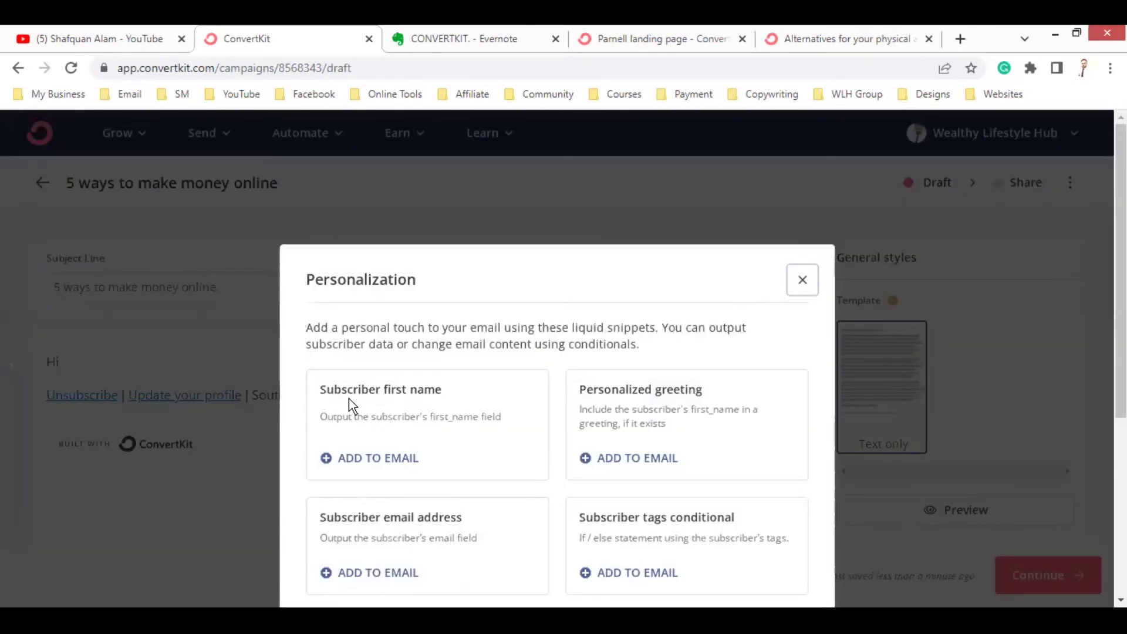
click(362, 457)
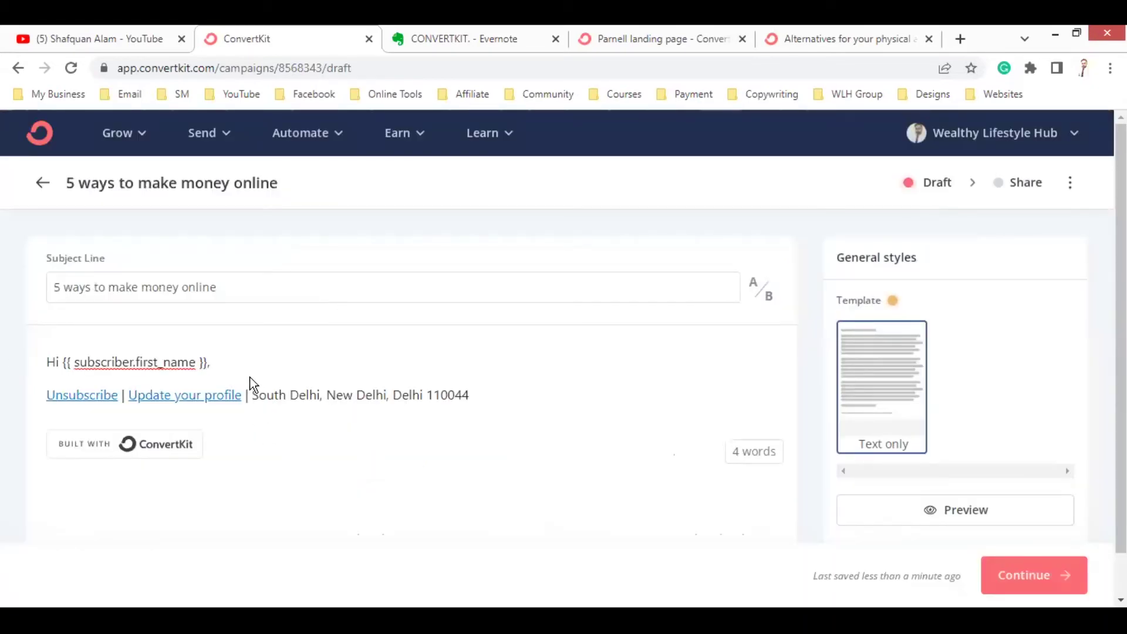
Add the line "here is your free gift." below the greeting, followed by an empty line.
key(Return)
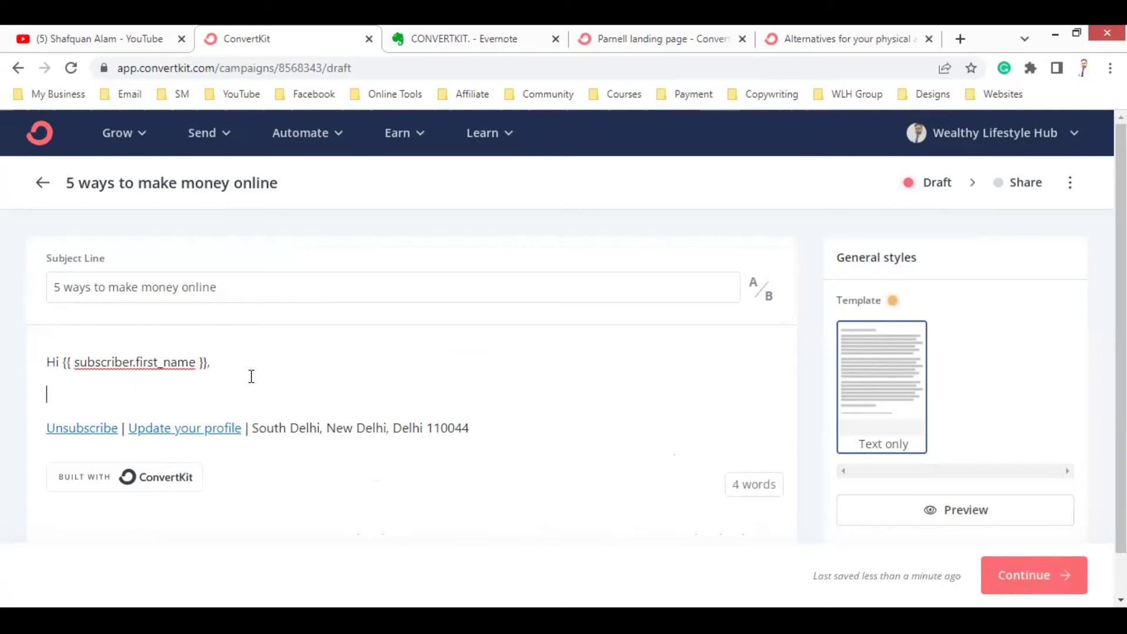
text(here is your free gift)
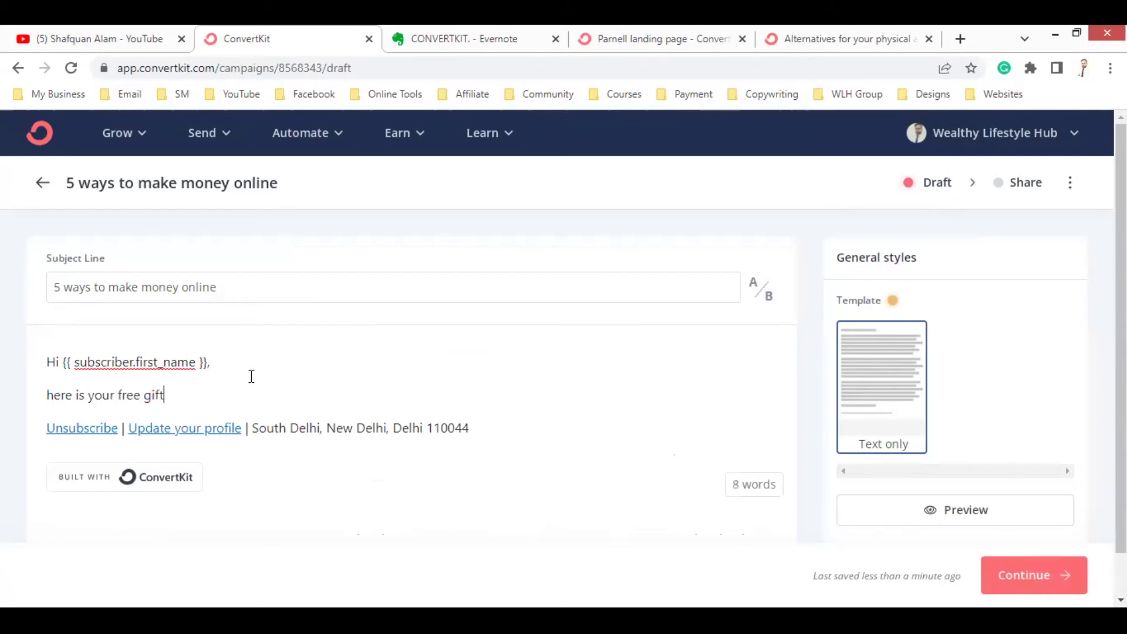
text(.)
key(Return)
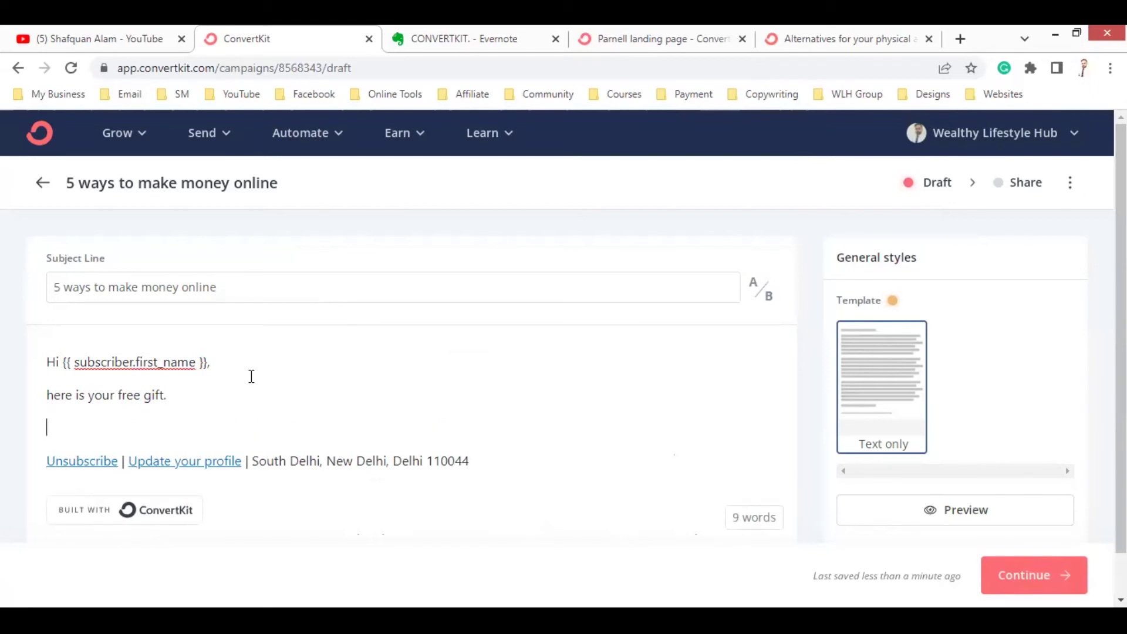
Check the broadcast's recipient settings with All Subscribers kept, and continue to the send confirmation.
click(1023, 588)
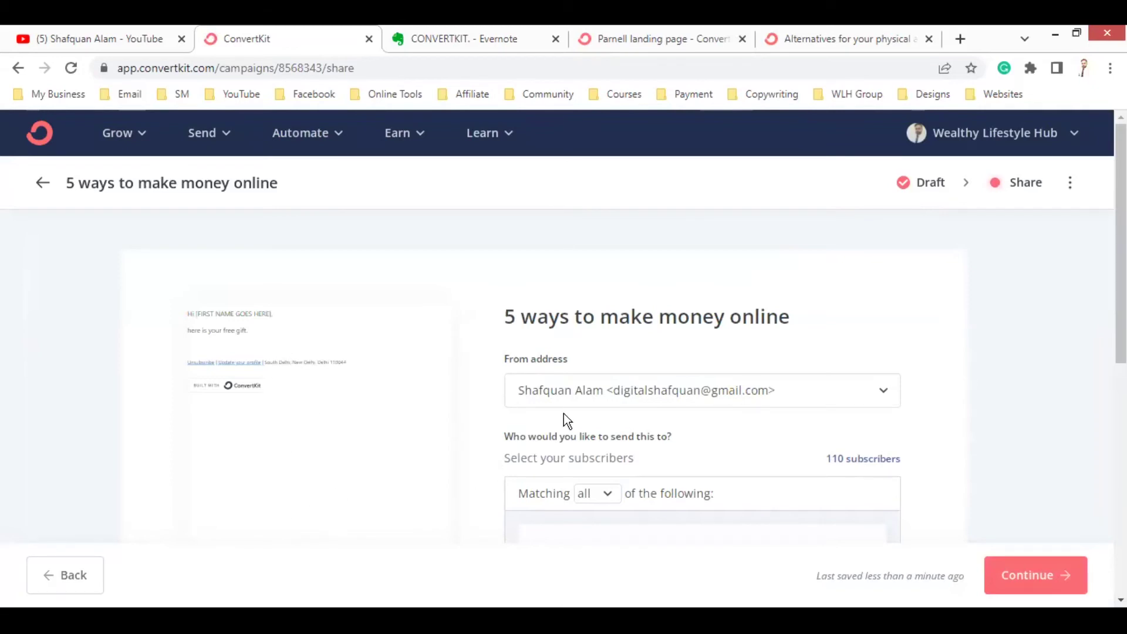
scroll(567, 420, down, 2)
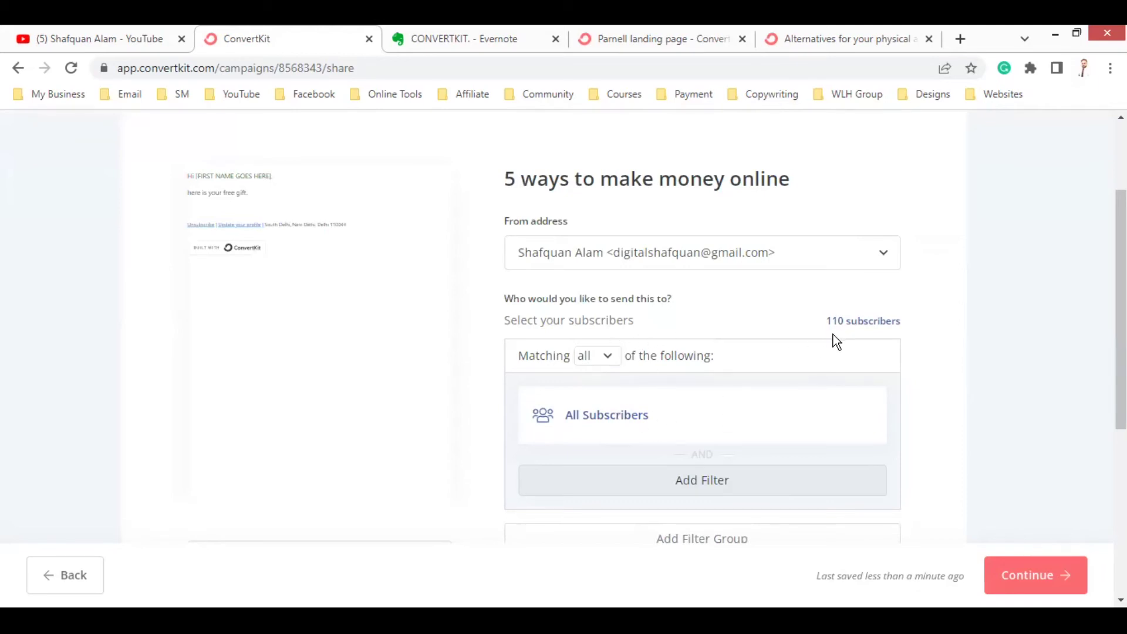
click(609, 364)
click(622, 427)
click(1025, 575)
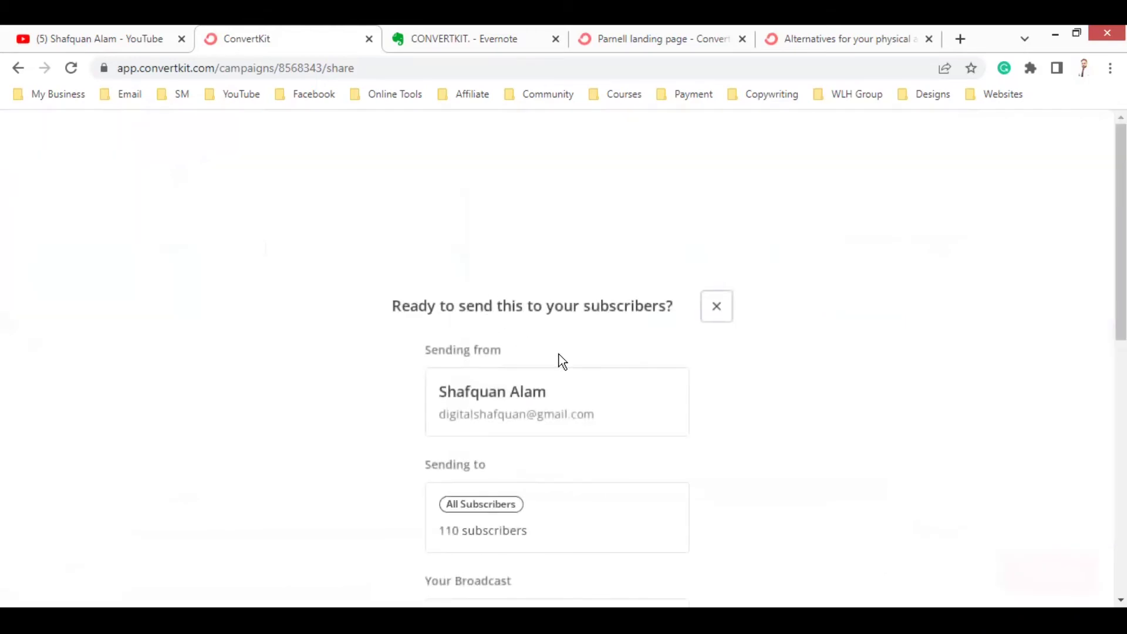
Review the sender, recipients and email preview in the send confirmation, and return to the draft without sending.
scroll(713, 372, down, 5)
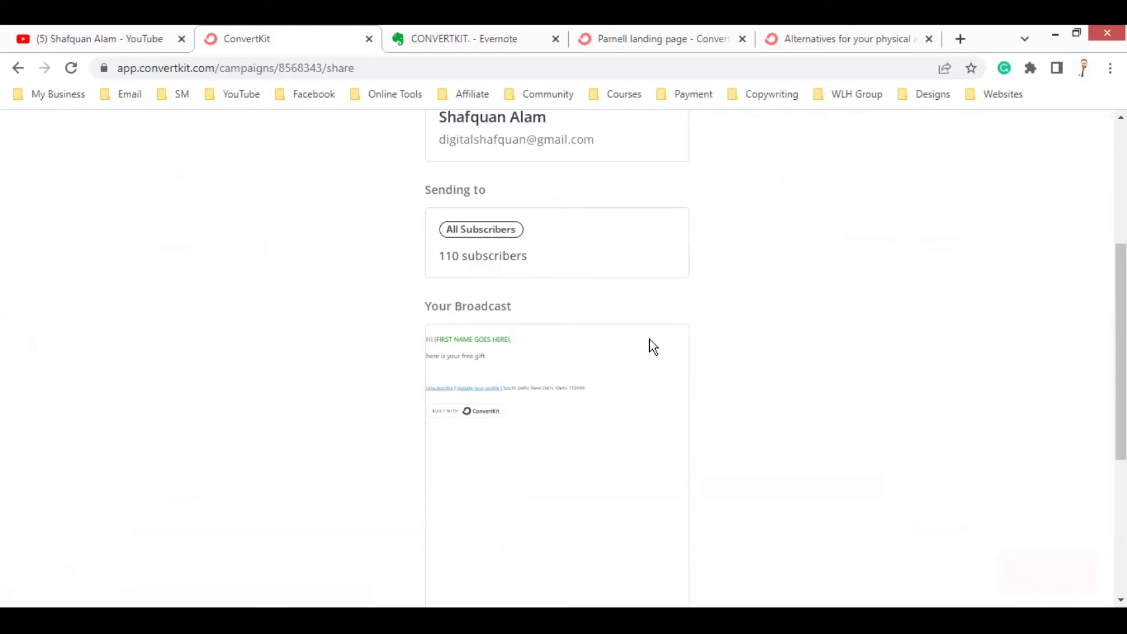
scroll(652, 343, down, 5)
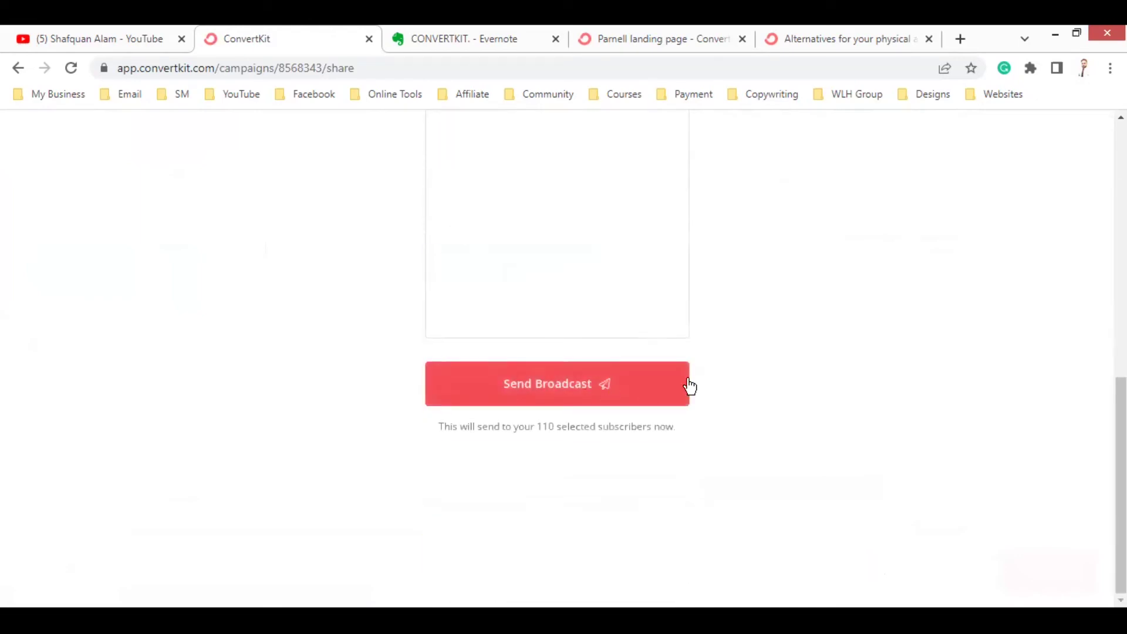
scroll(691, 387, up, 7)
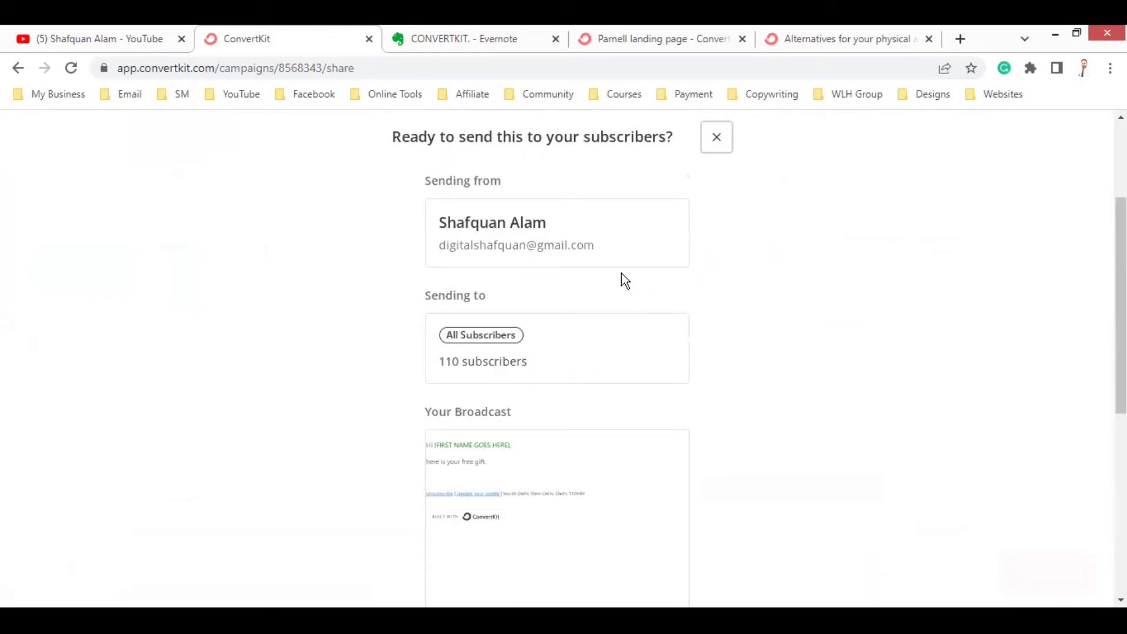
scroll(442, 296, down, 5)
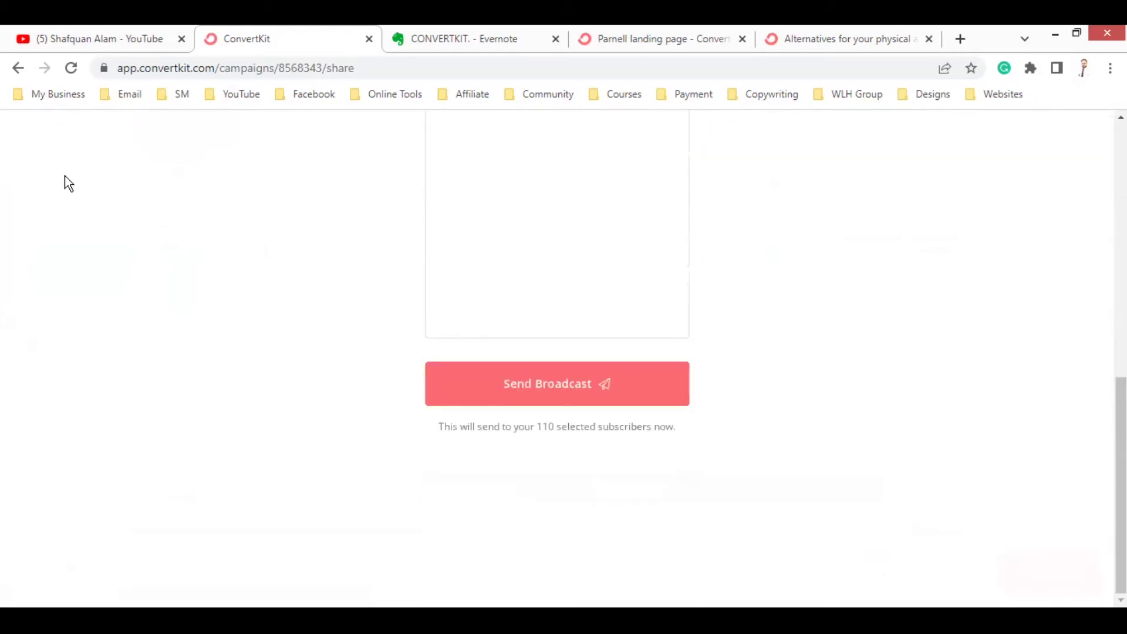
scroll(68, 175, up, 7)
click(18, 68)
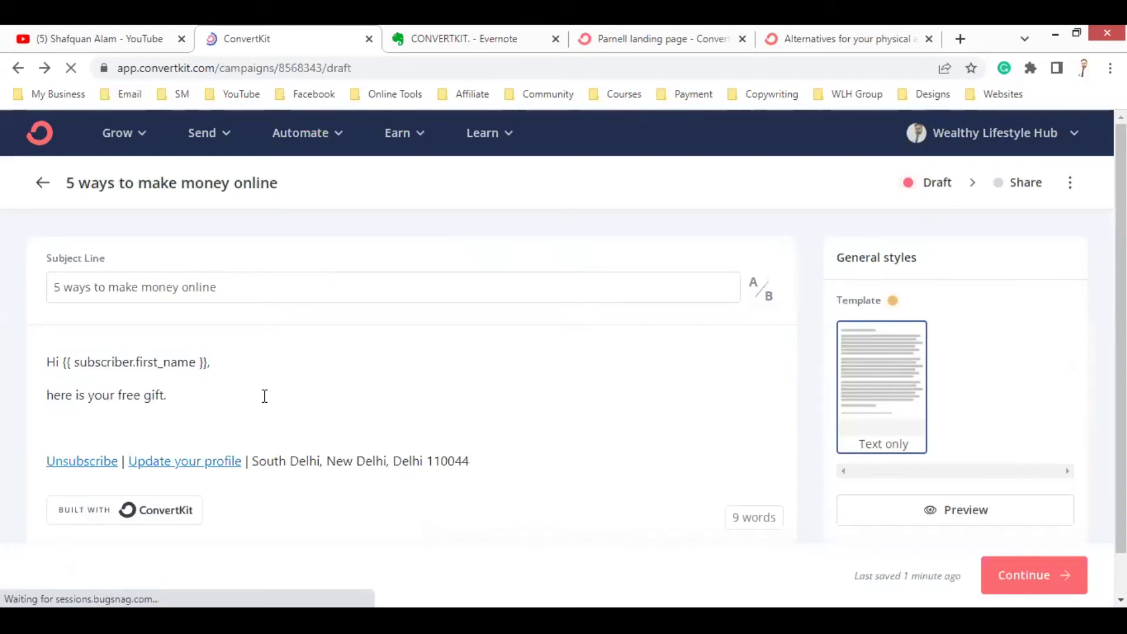
Go back to the broadcast's recipient settings and examine the filter types available for the All Subscribers filter.
scroll(265, 396, down, 1)
click(1028, 574)
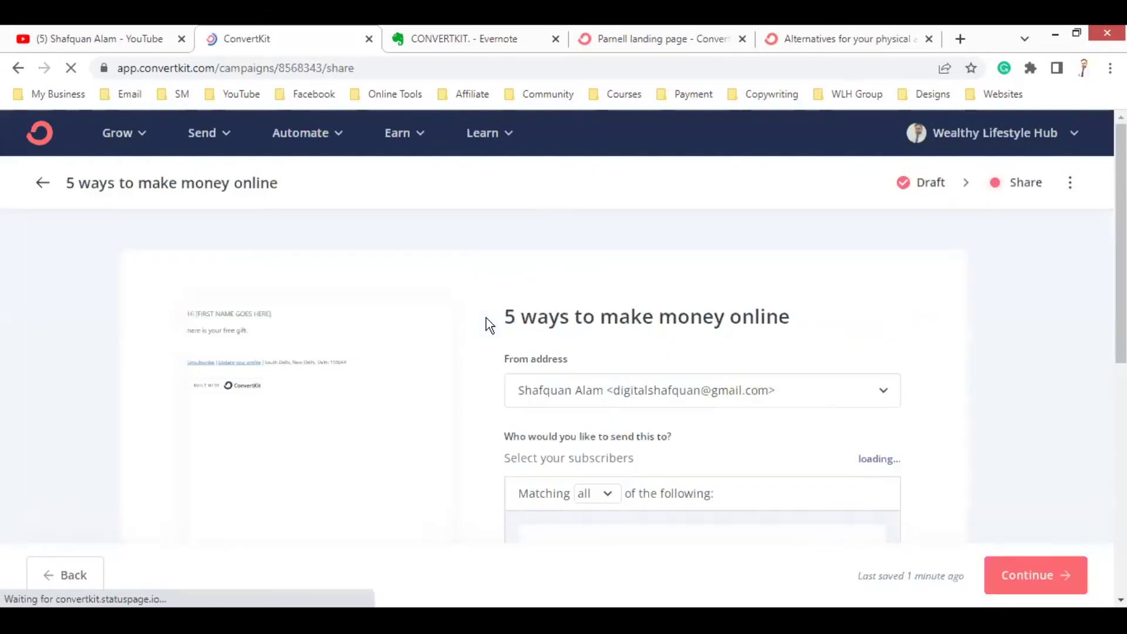
scroll(476, 335, down, 3)
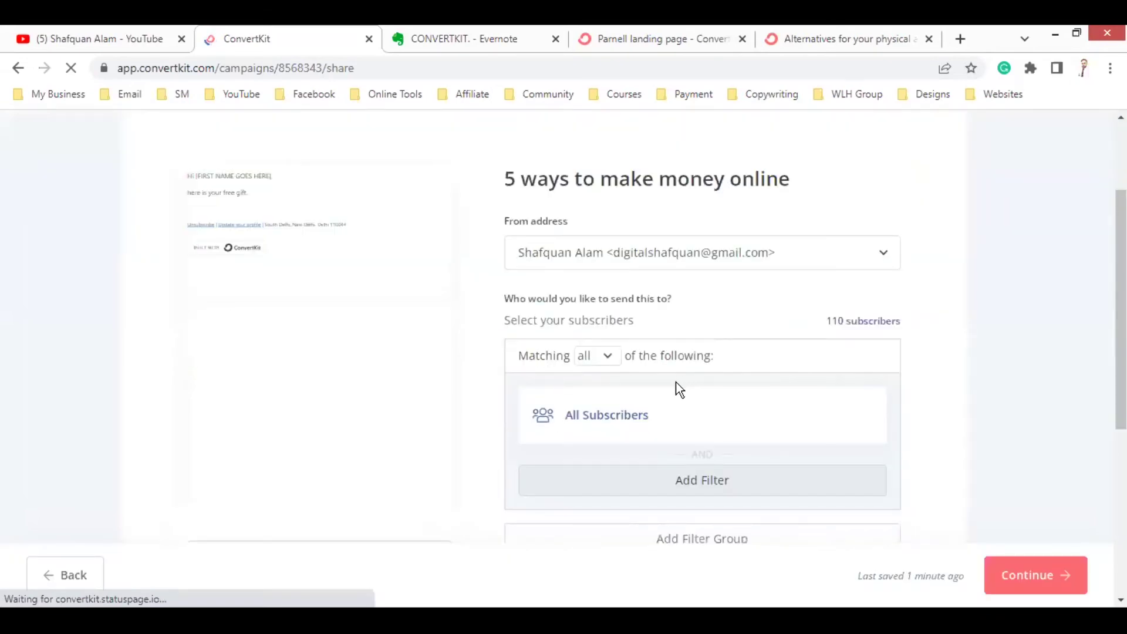
click(624, 420)
click(737, 452)
scroll(703, 498, down, 5)
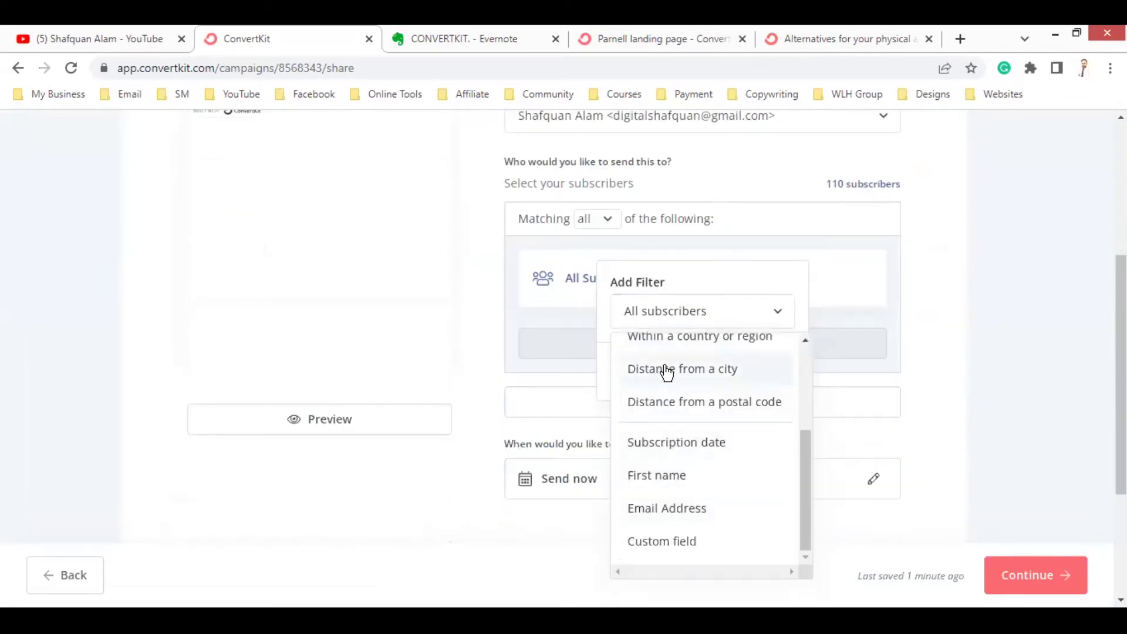
scroll(668, 372, up, 3)
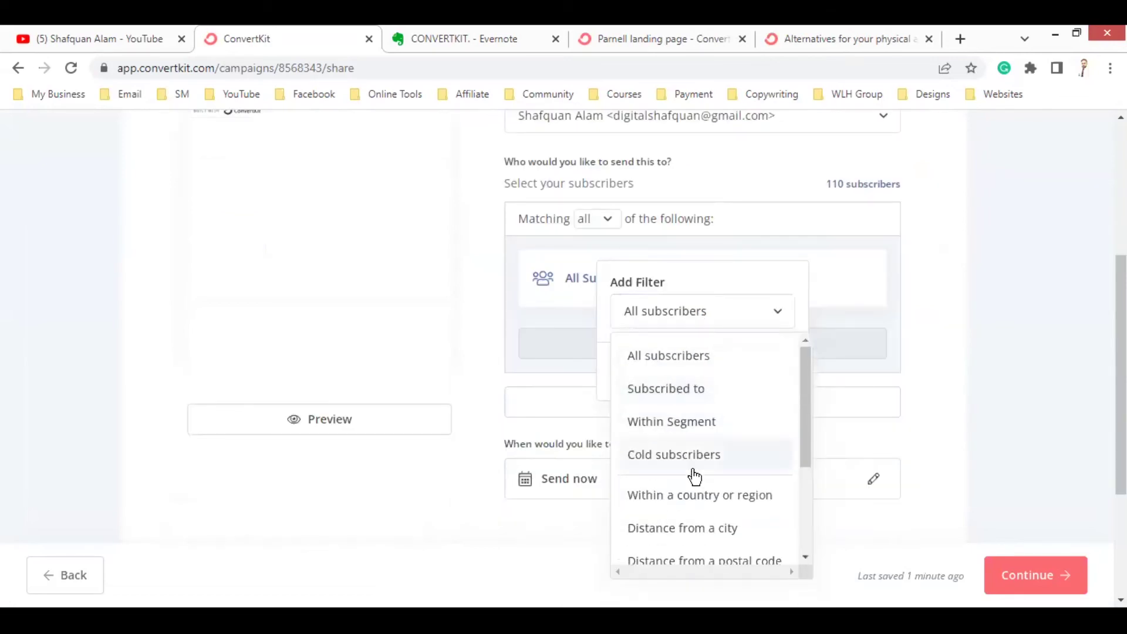
Try the Subscribed to filter type and check which subscription sources it offers.
click(668, 393)
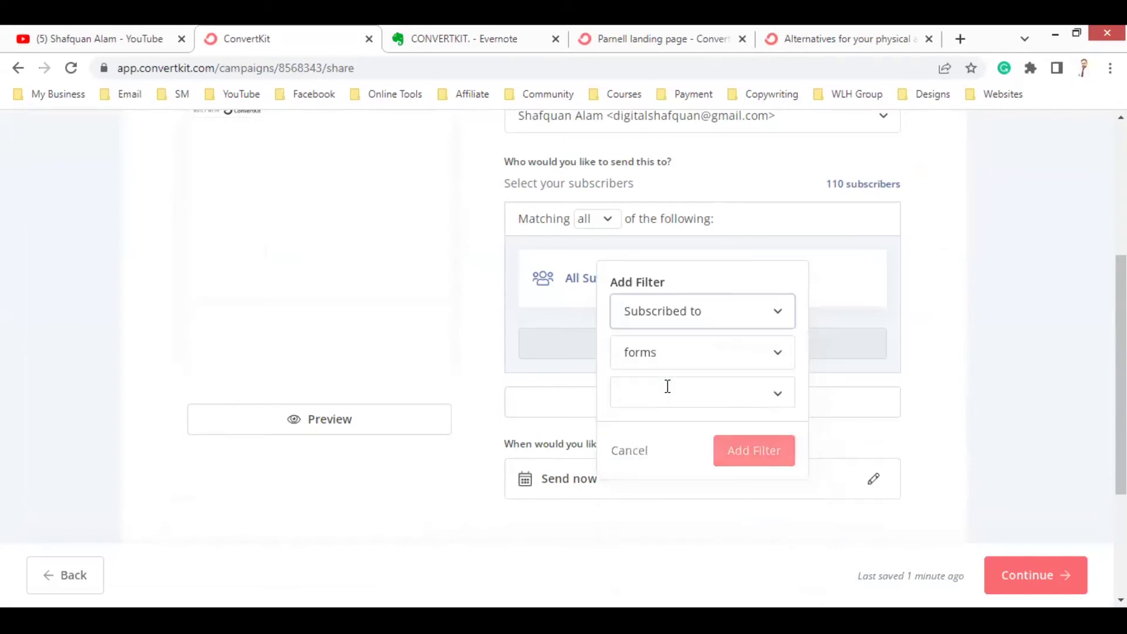
click(690, 366)
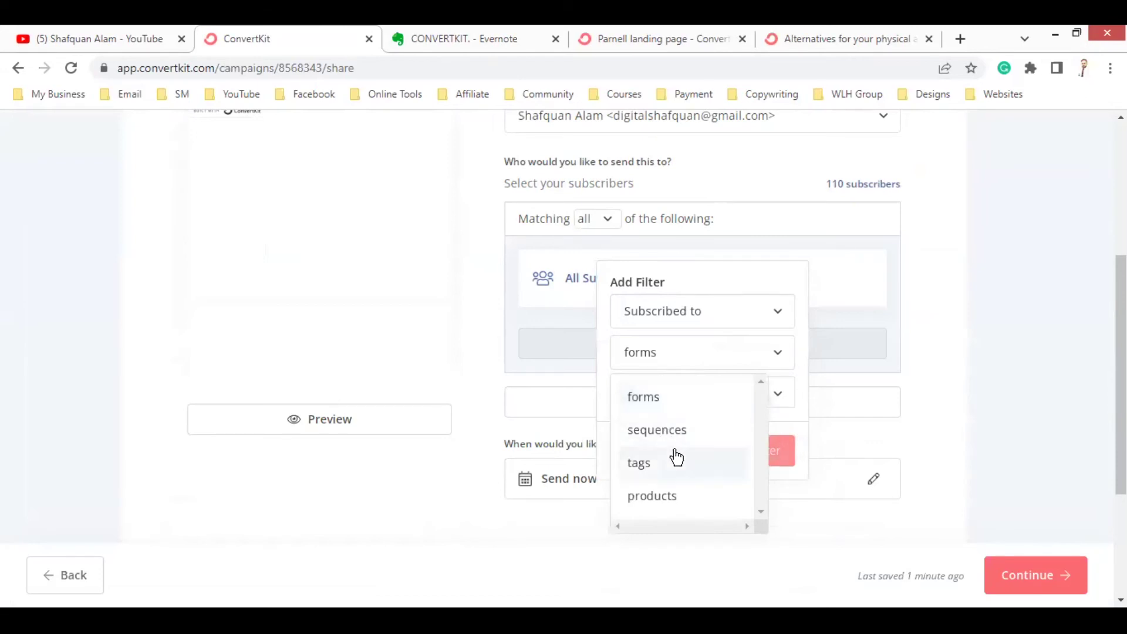
click(723, 363)
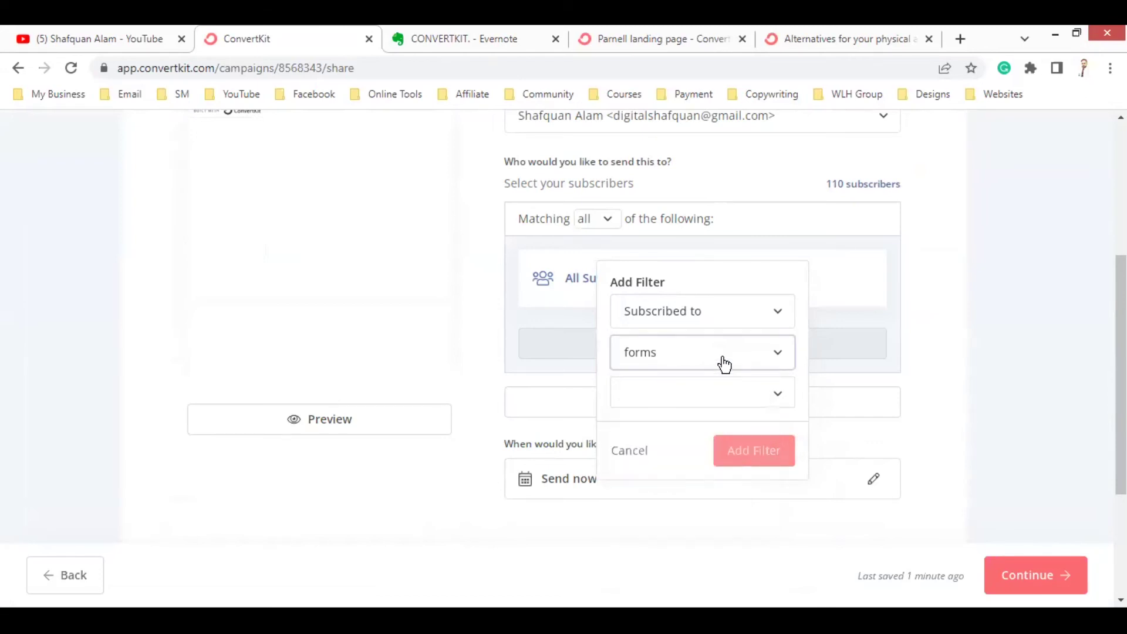
Switch the recipient filter's type to Custom field.
click(712, 315)
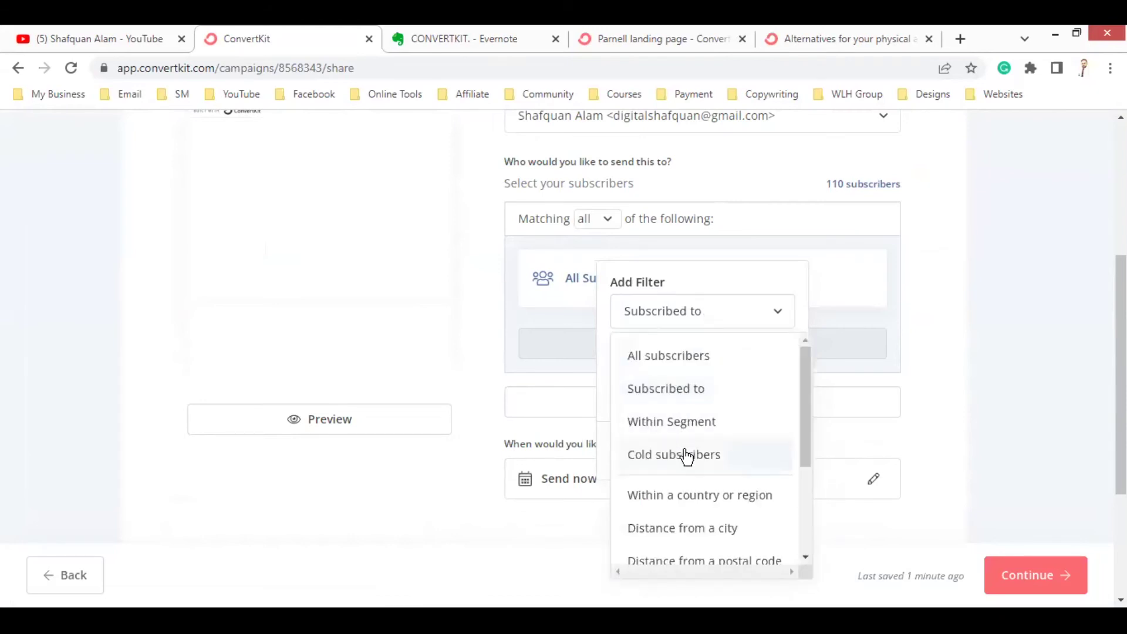
scroll(681, 503, down, 3)
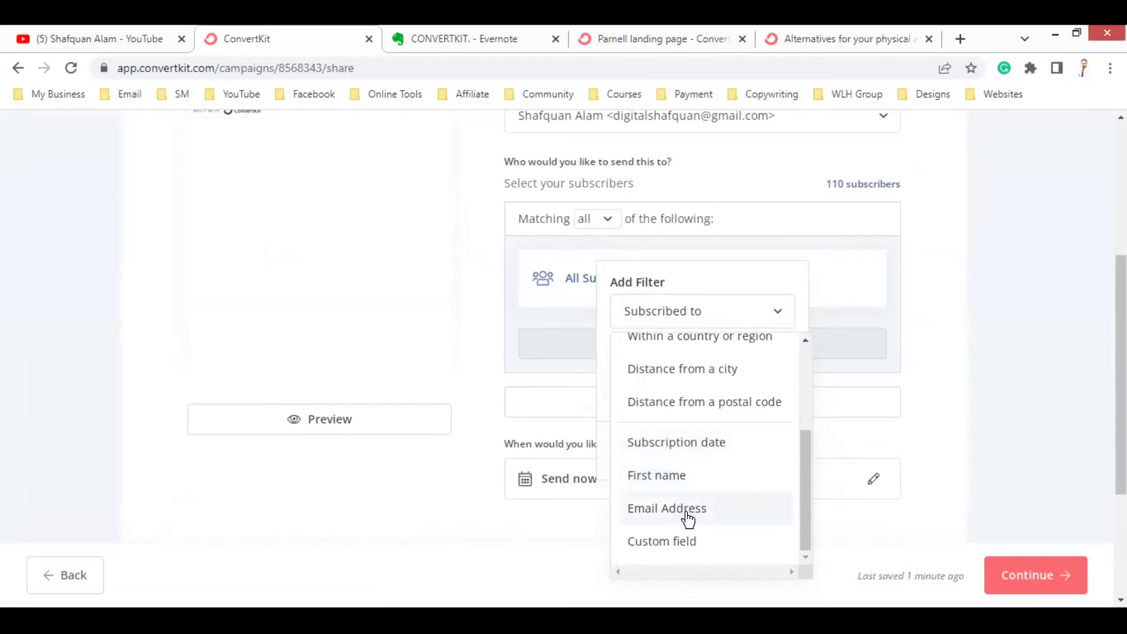
click(693, 544)
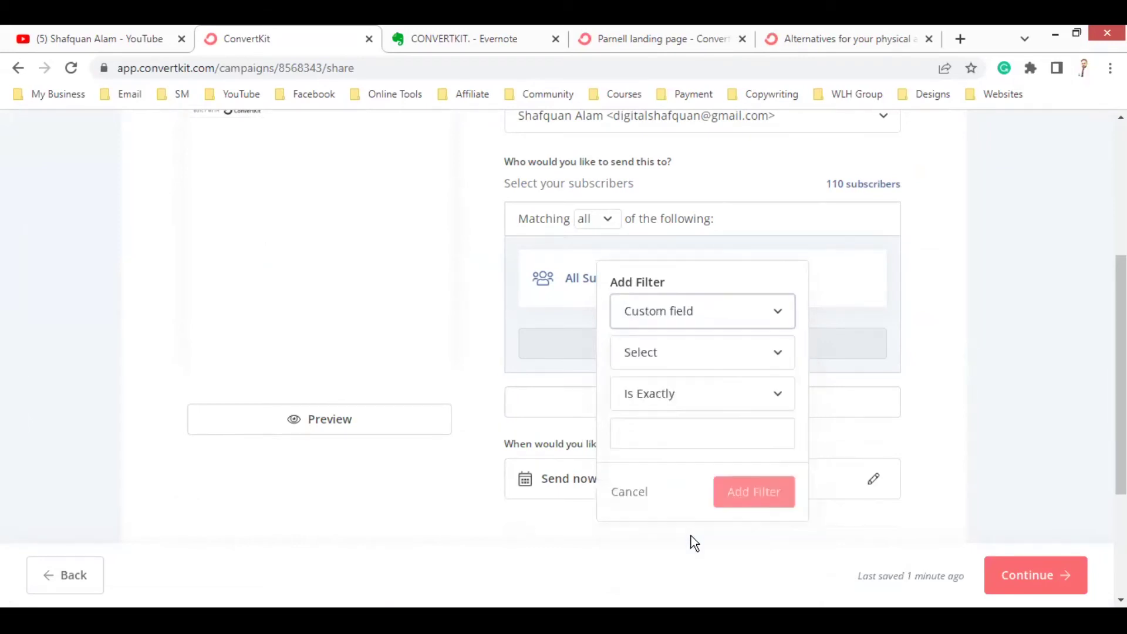
Check which custom fields the Custom field recipient filter offers, without choosing one.
click(707, 356)
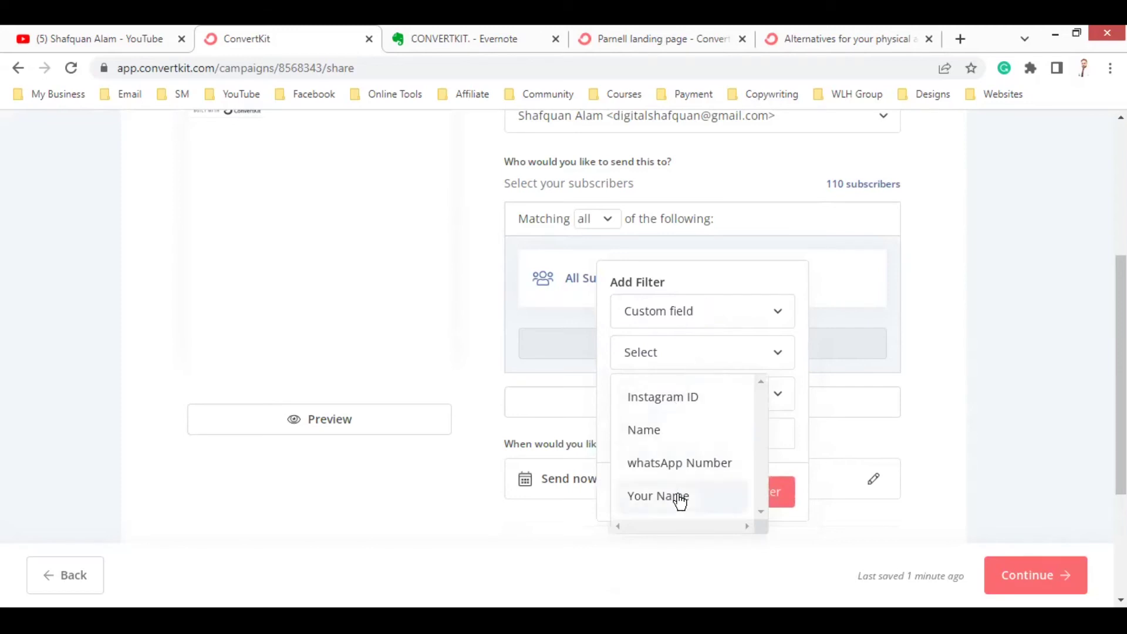
click(712, 359)
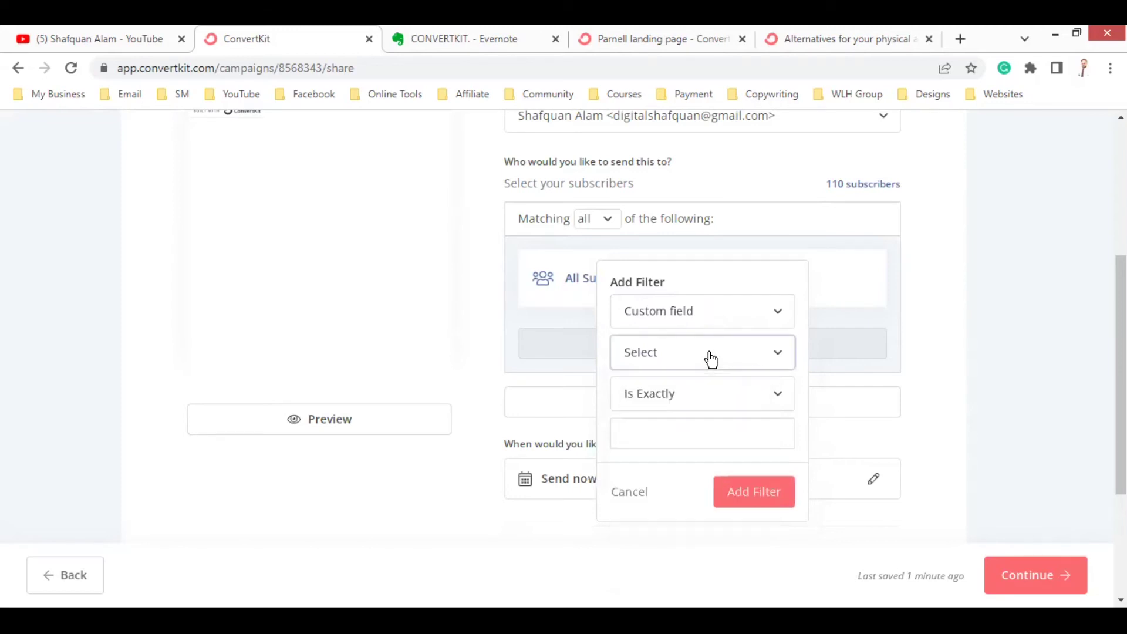
click(709, 388)
click(700, 317)
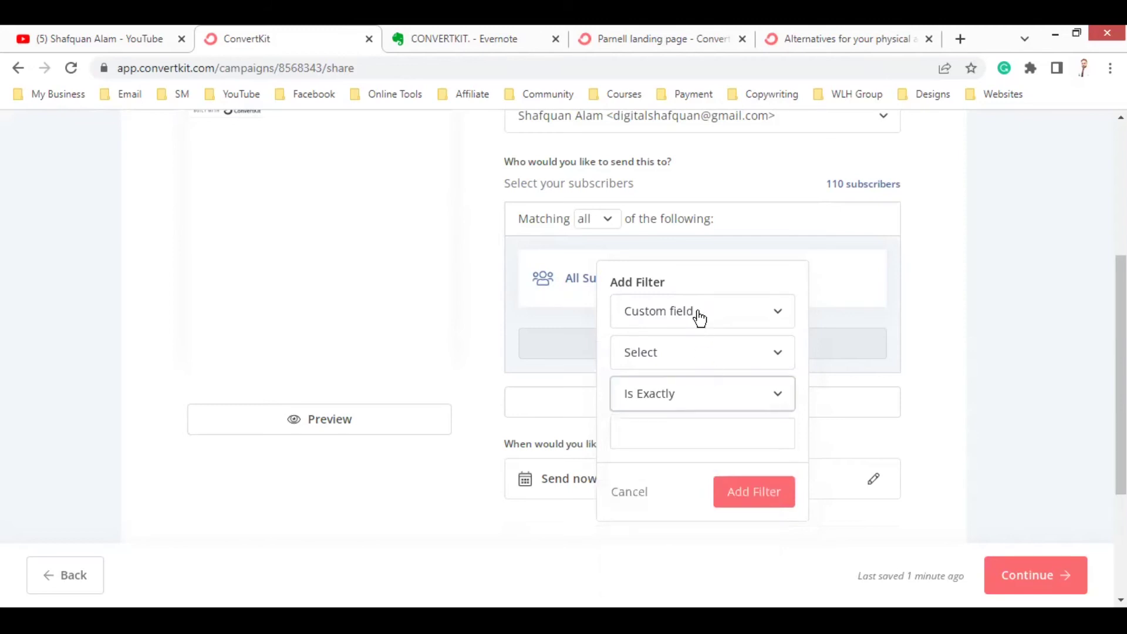
Switch the recipient filter's type back to All subscribers and apply the filter.
click(700, 318)
scroll(717, 421, up, 5)
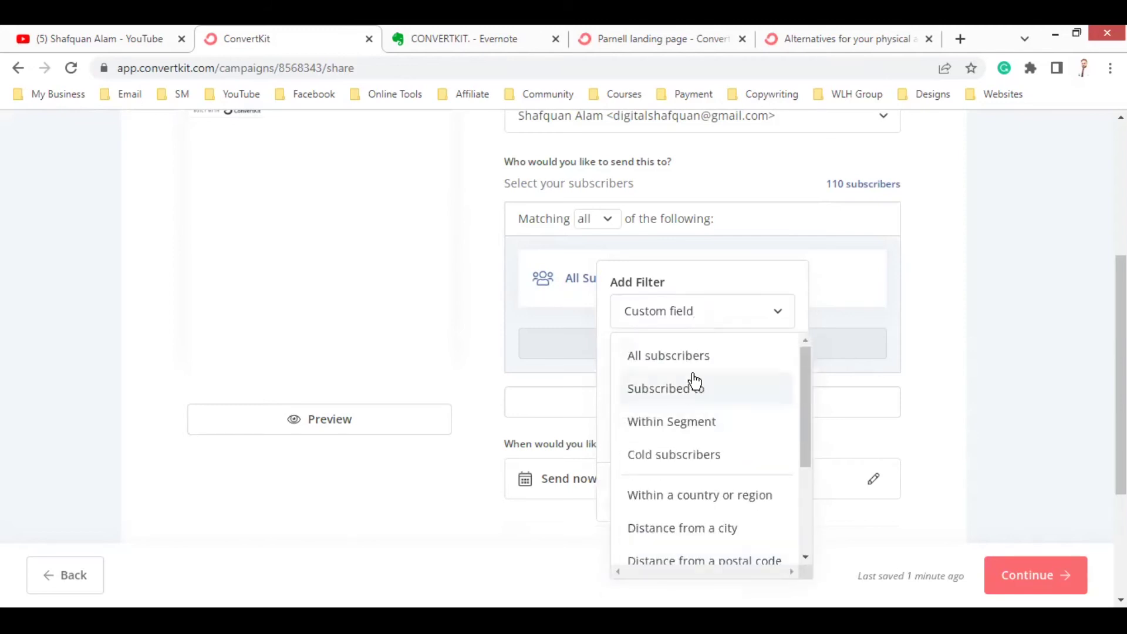
click(695, 357)
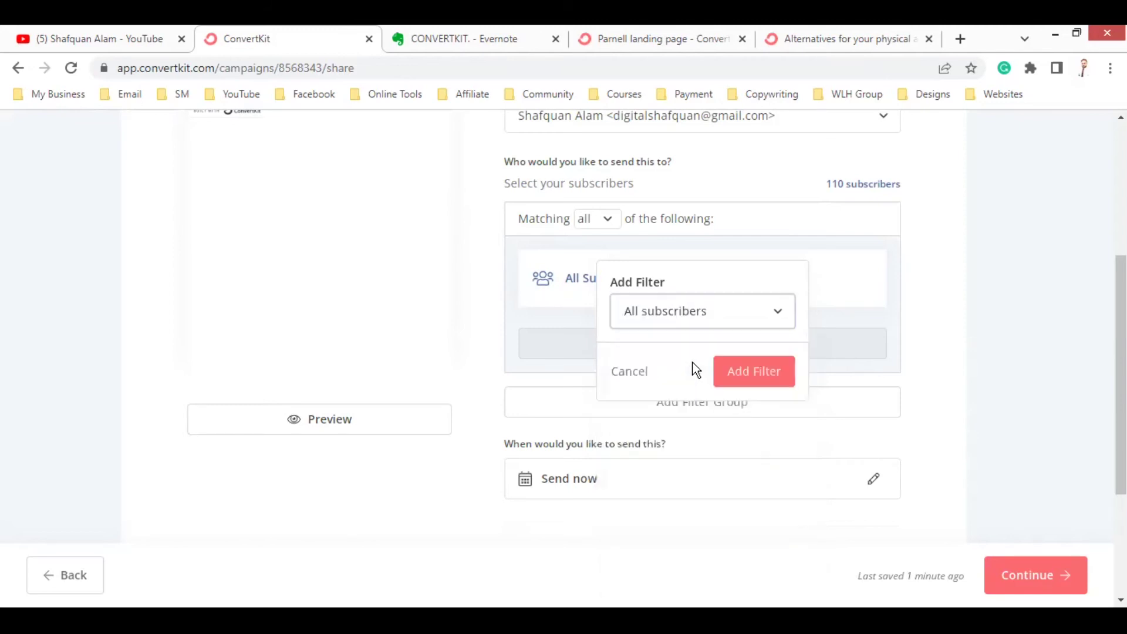
click(762, 373)
Continue to the broadcast's send confirmation and review its sender, recipients, email preview and send option without sending.
click(1029, 576)
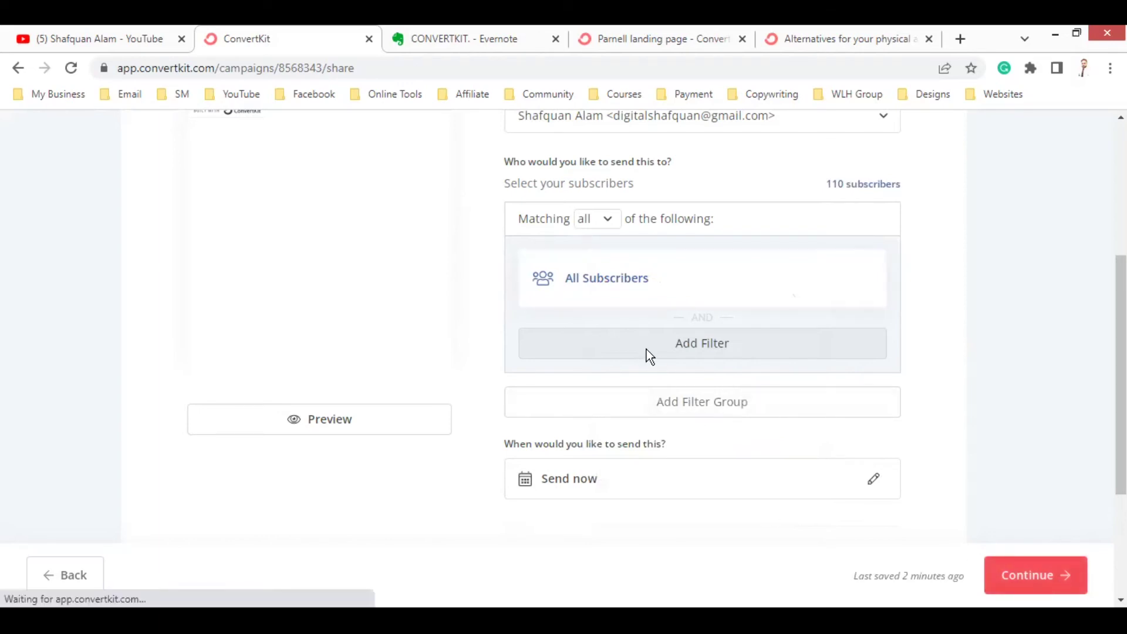
scroll(644, 349, down, 5)
scroll(643, 348, down, 5)
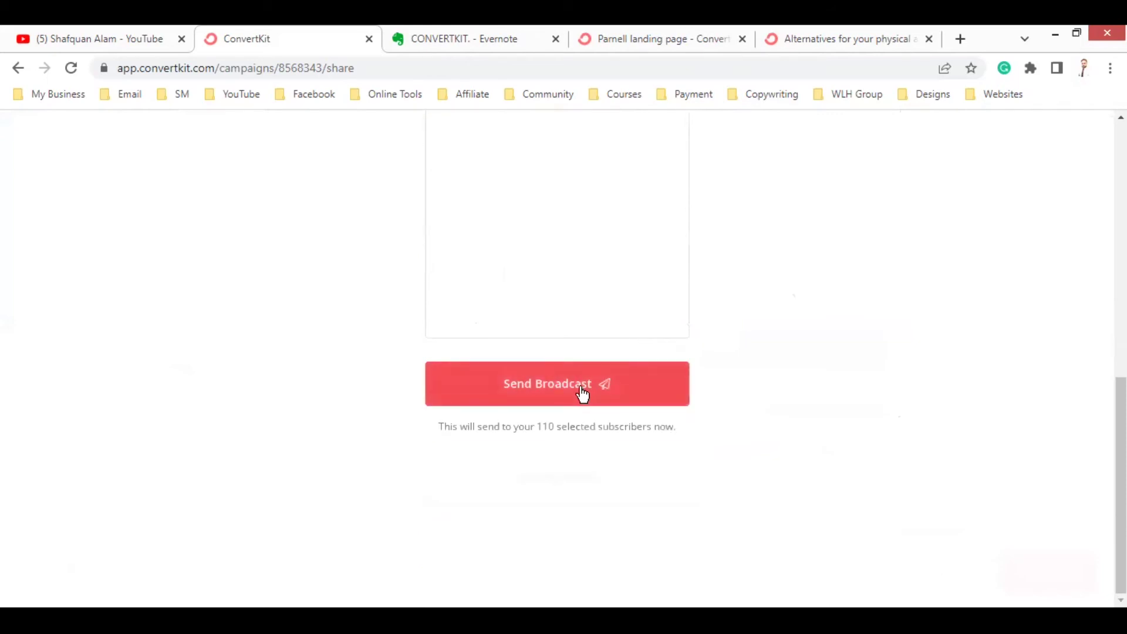
scroll(740, 367, up, 5)
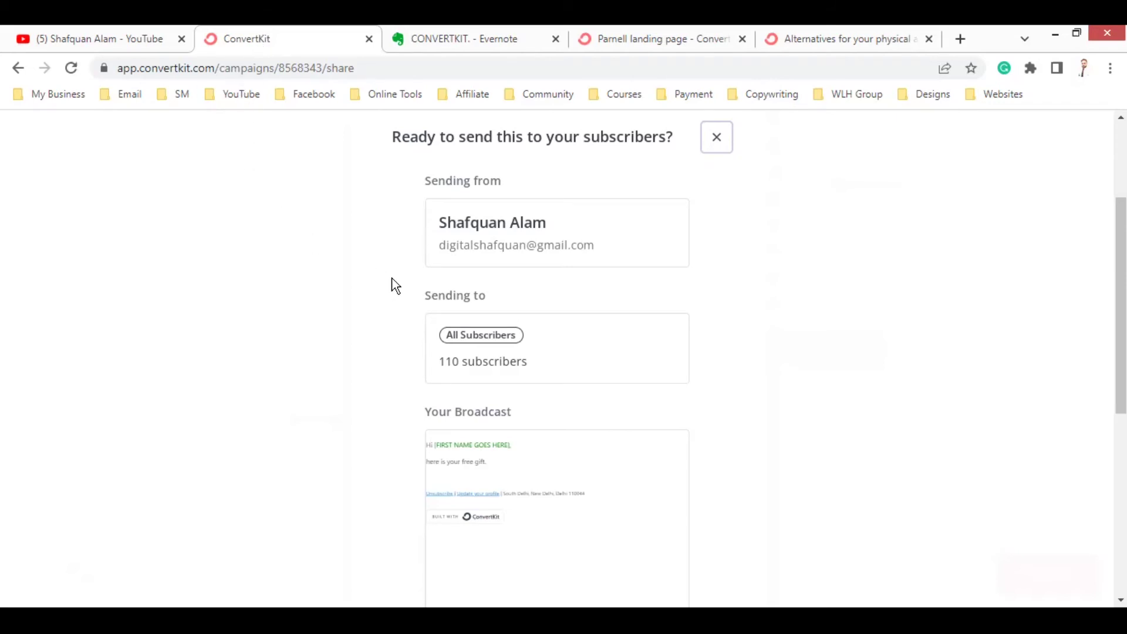
Leave the unsent broadcast for the dashboard and look over the features offered under Grow, Send and Automate.
click(17, 69)
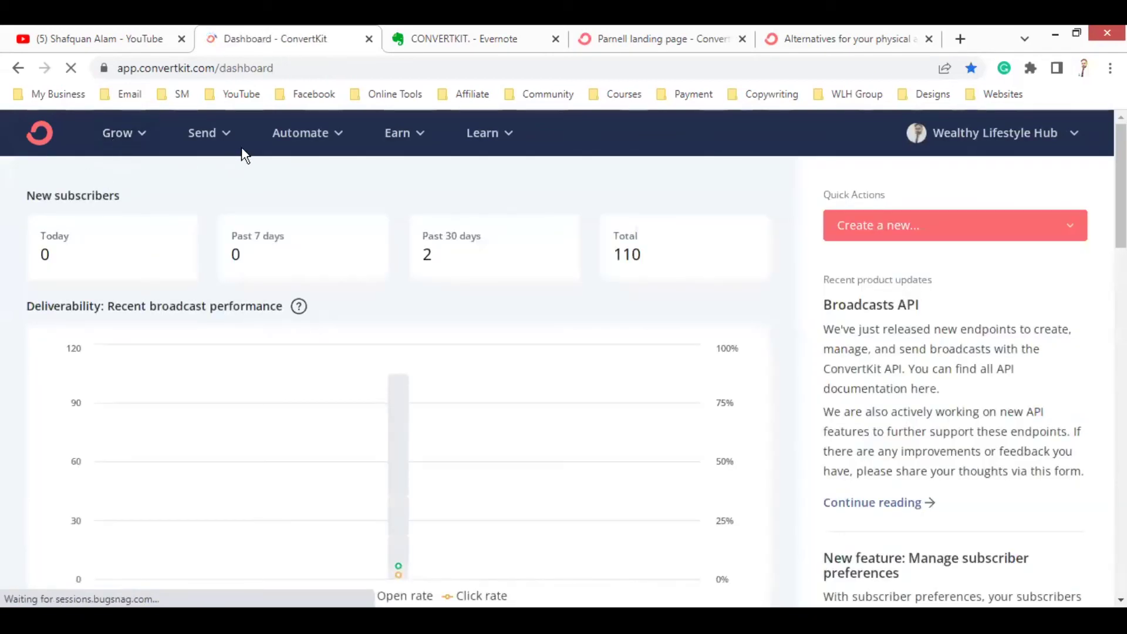
click(150, 145)
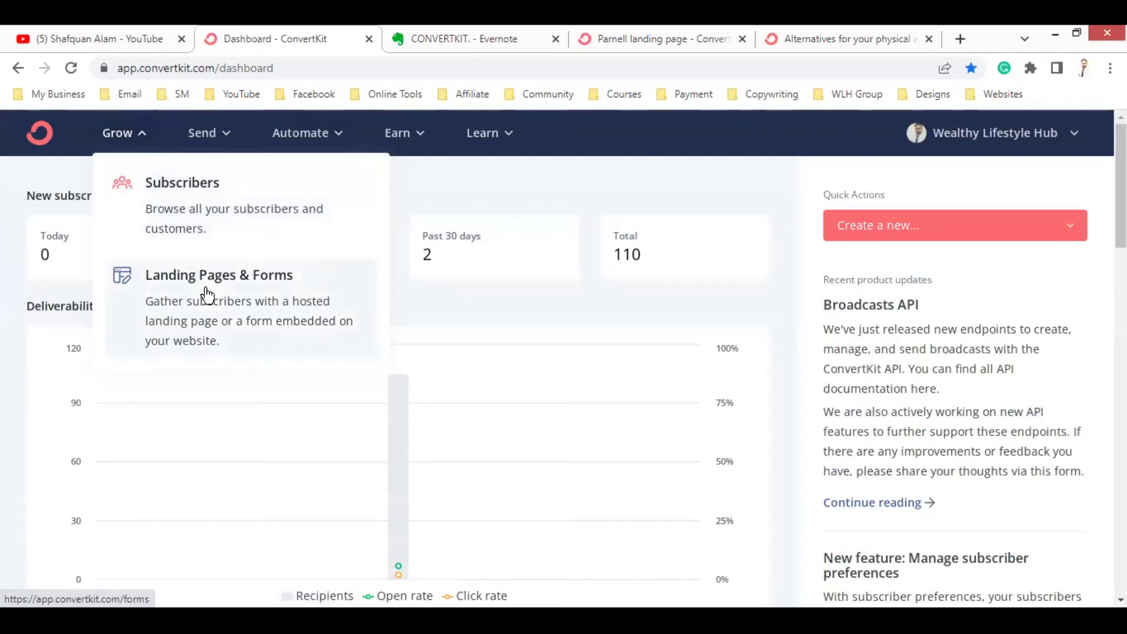
mouse_move(223, 132)
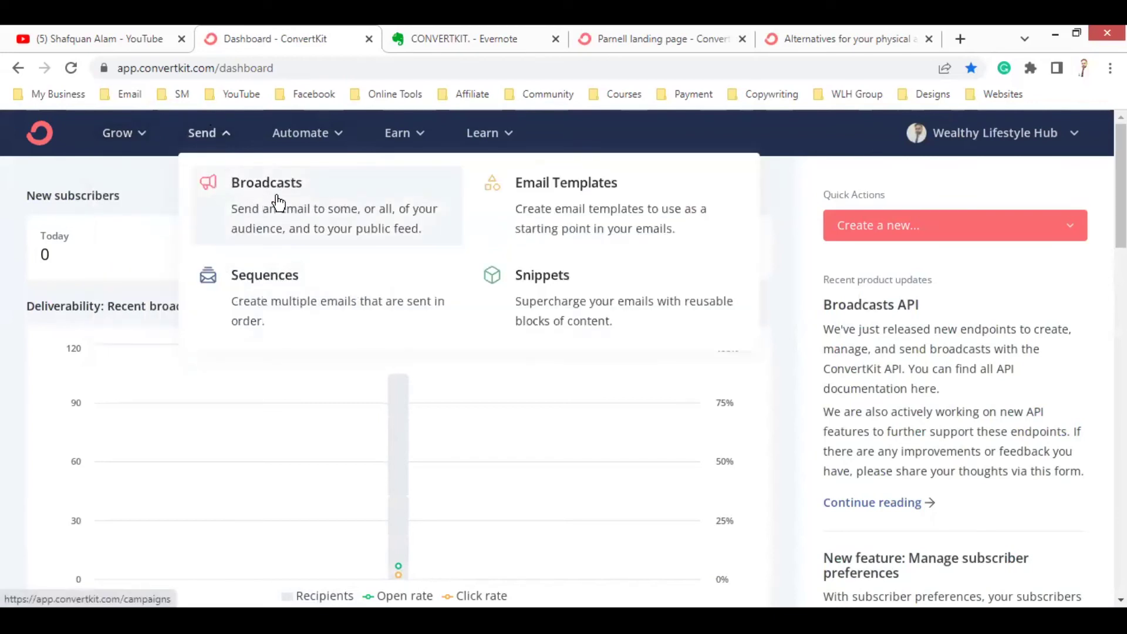
mouse_move(291, 140)
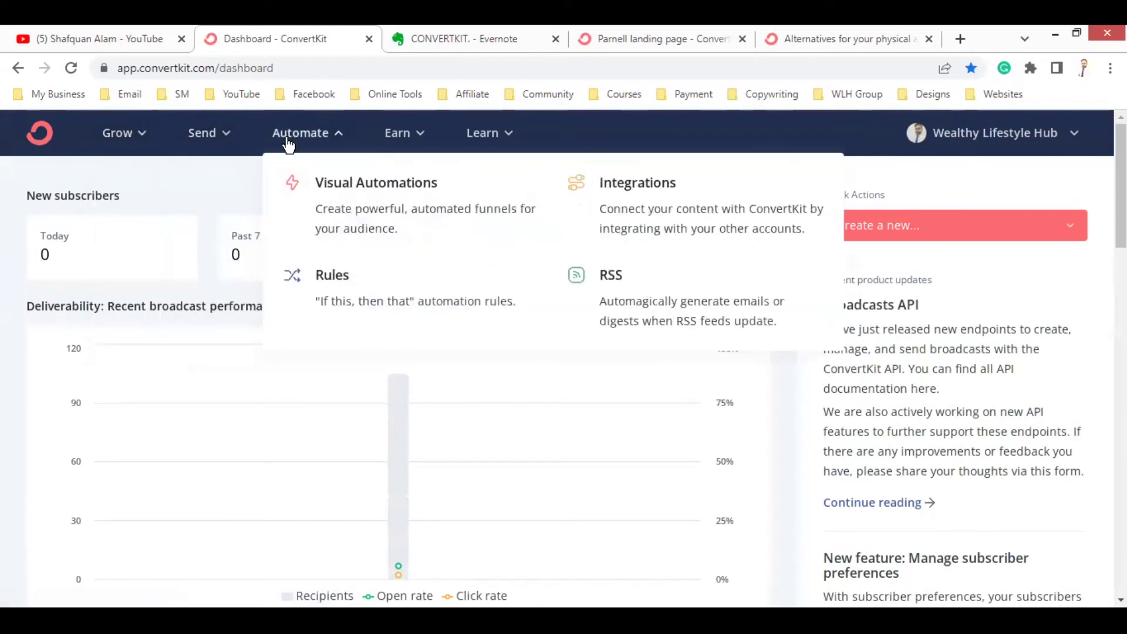
Open Visual Automations and examine the flow of the E-BOOK opt-in automation.
click(356, 198)
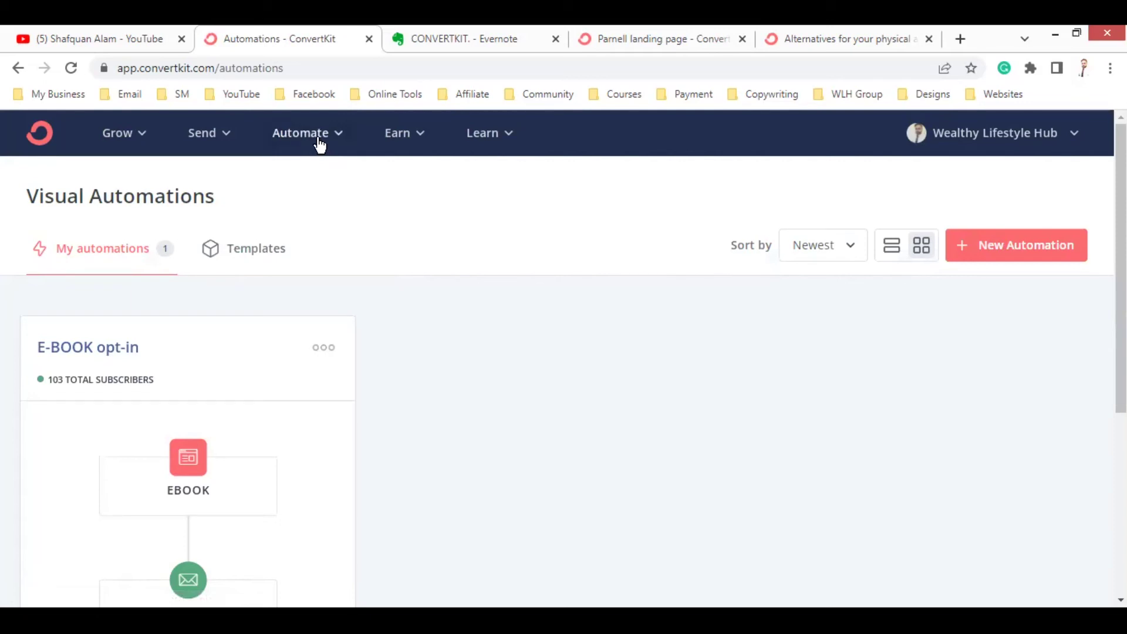
scroll(424, 277, down, 5)
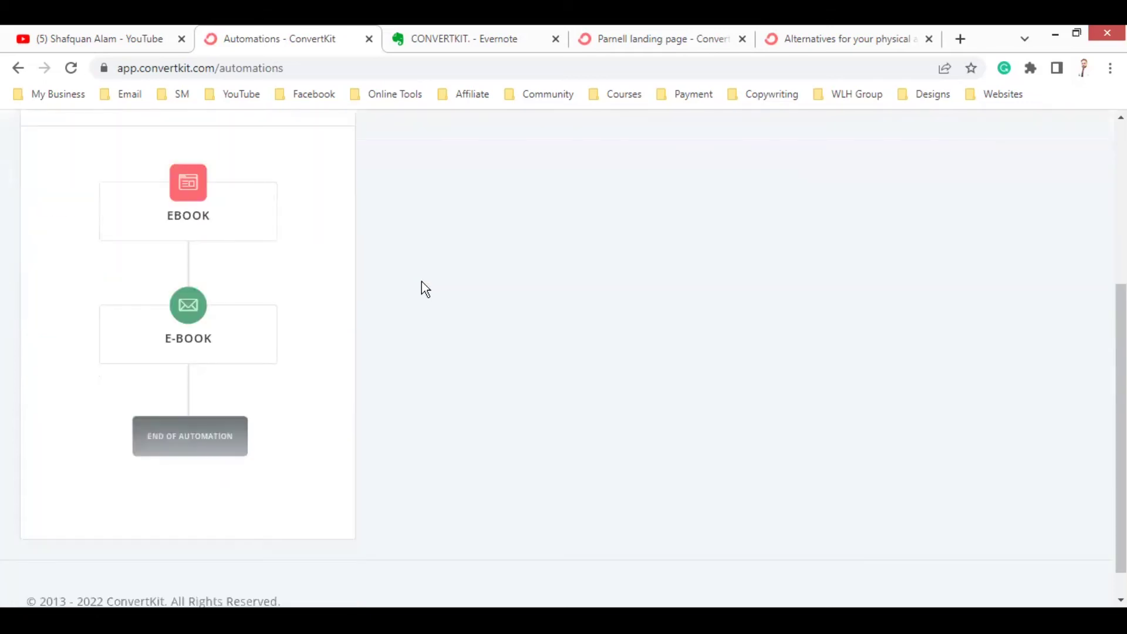
scroll(421, 282, up, 5)
Return to the dashboard, go to the email sequences and open the E-BOOK sequence.
click(299, 146)
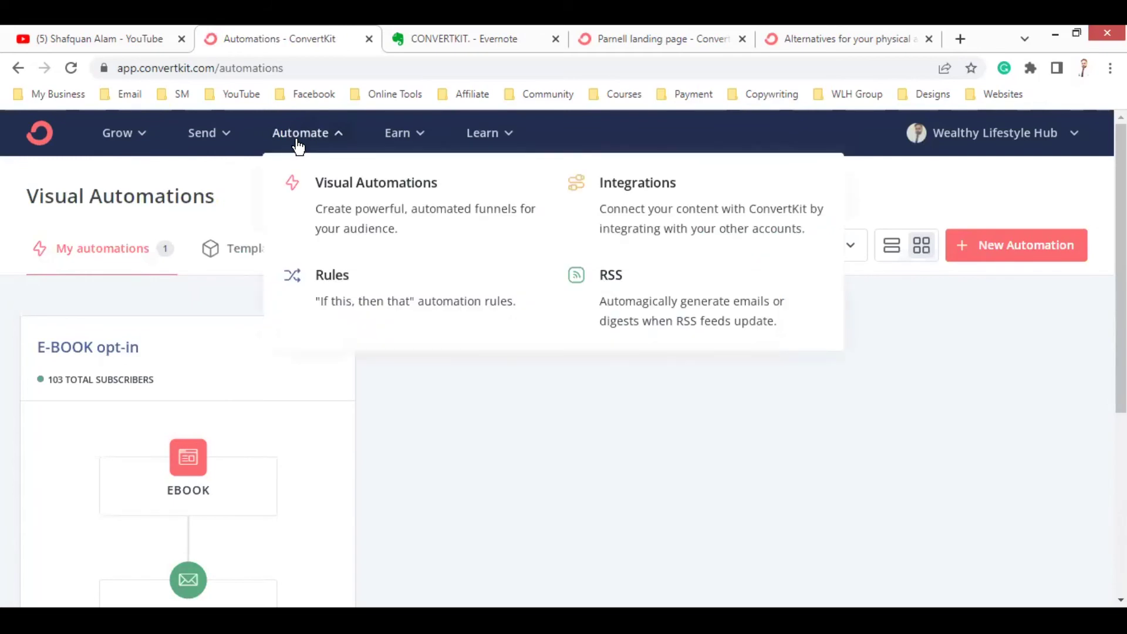
click(216, 133)
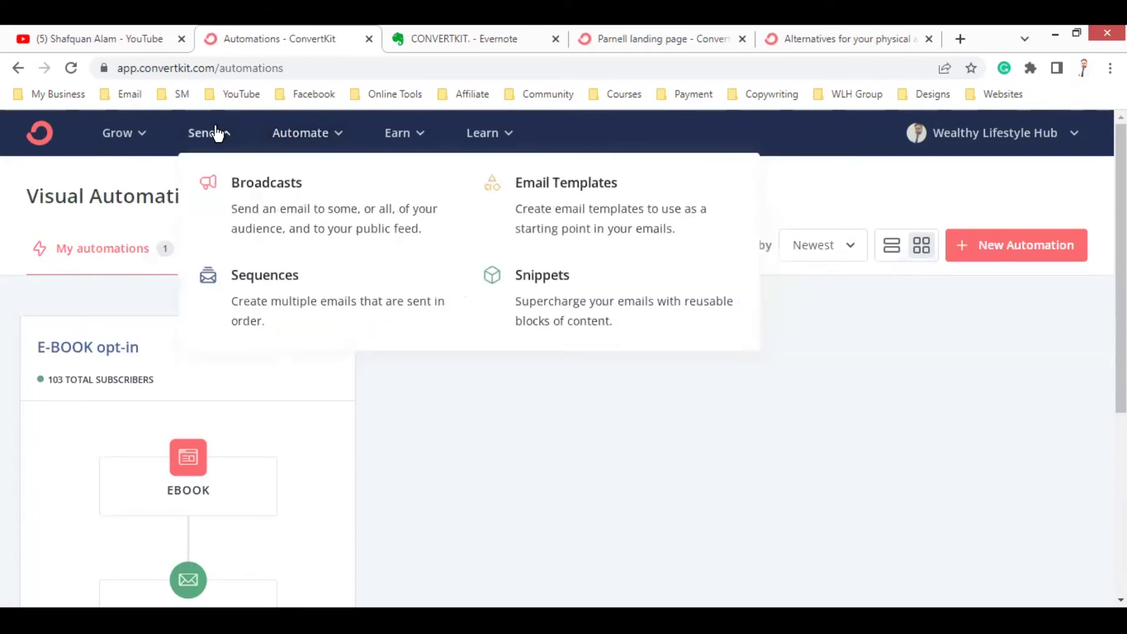
click(40, 133)
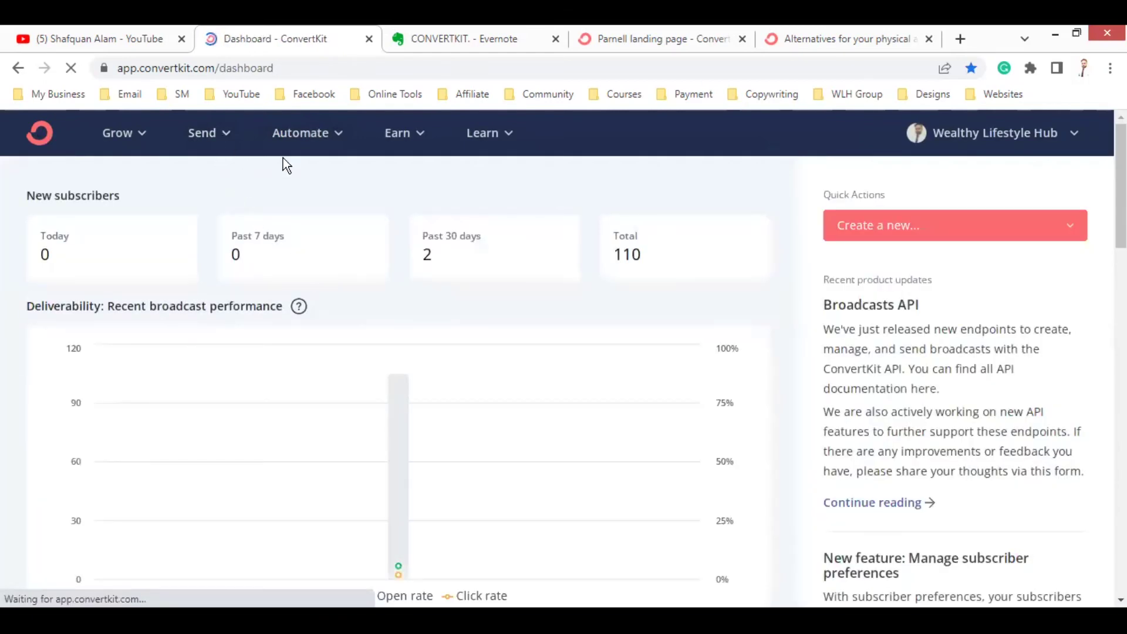
click(219, 147)
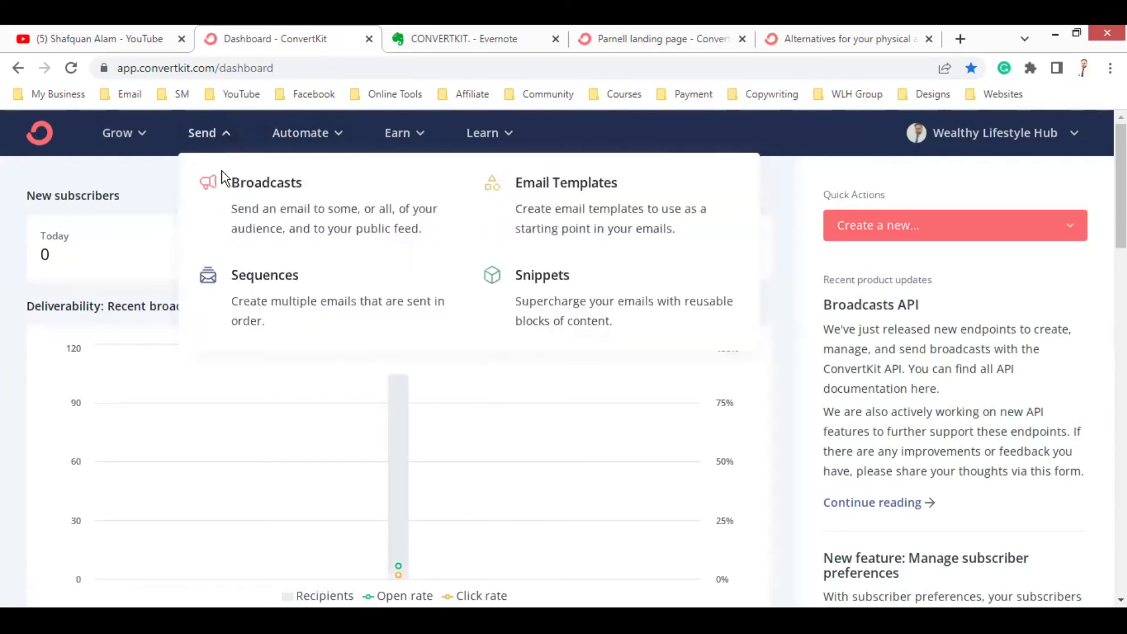
click(294, 300)
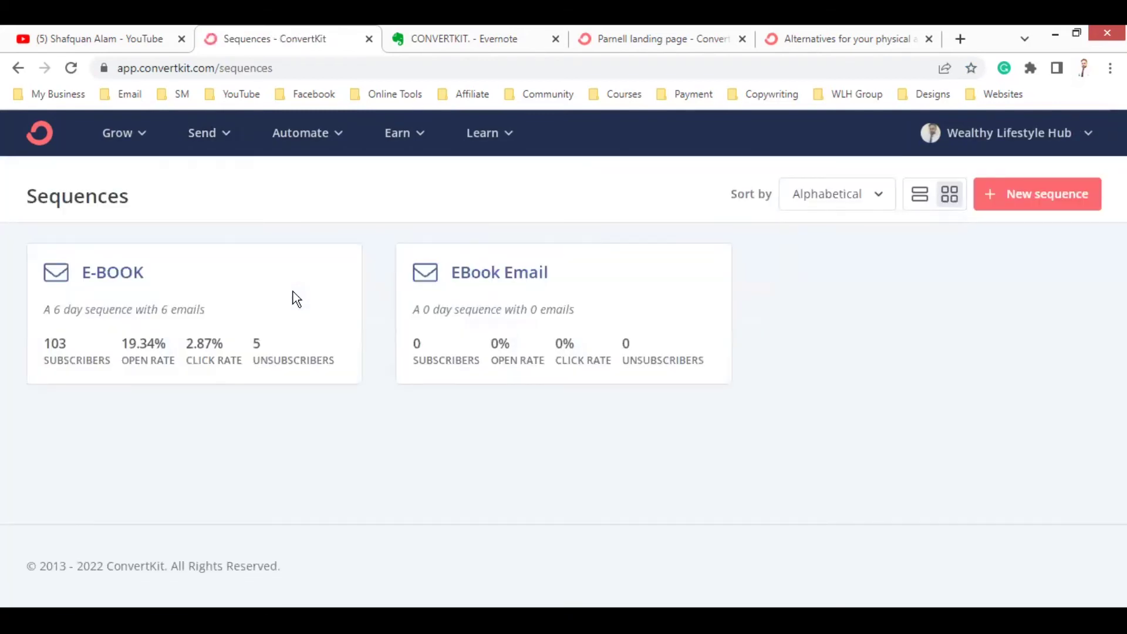
click(130, 283)
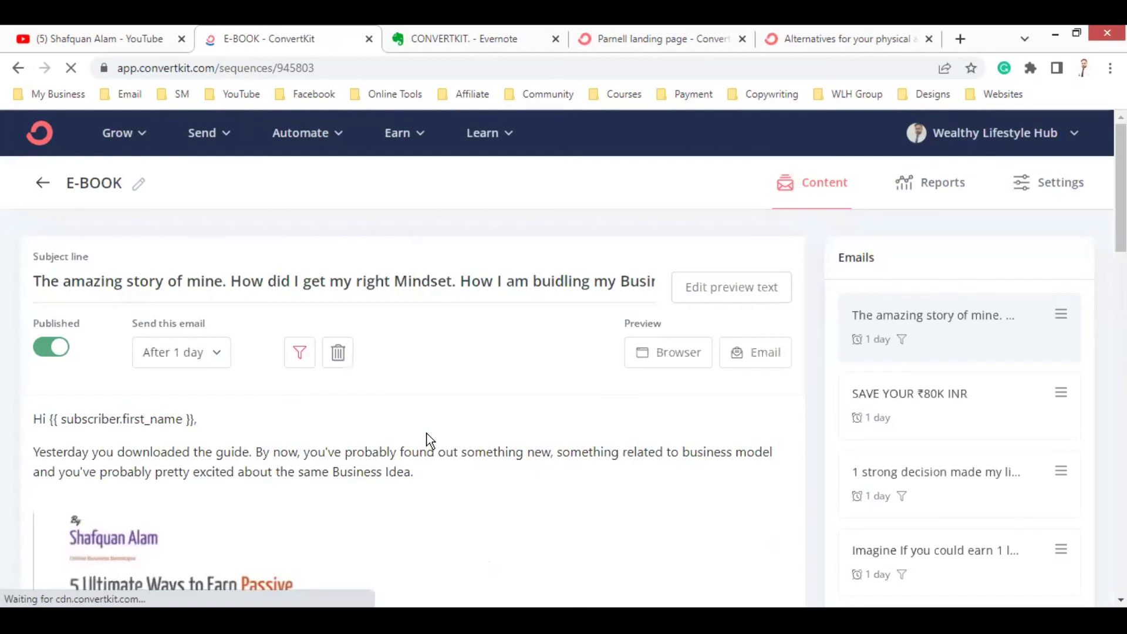
Show the first E-BOOK email's send-delay options, and examine its body and the sequence's full list of emails.
click(222, 357)
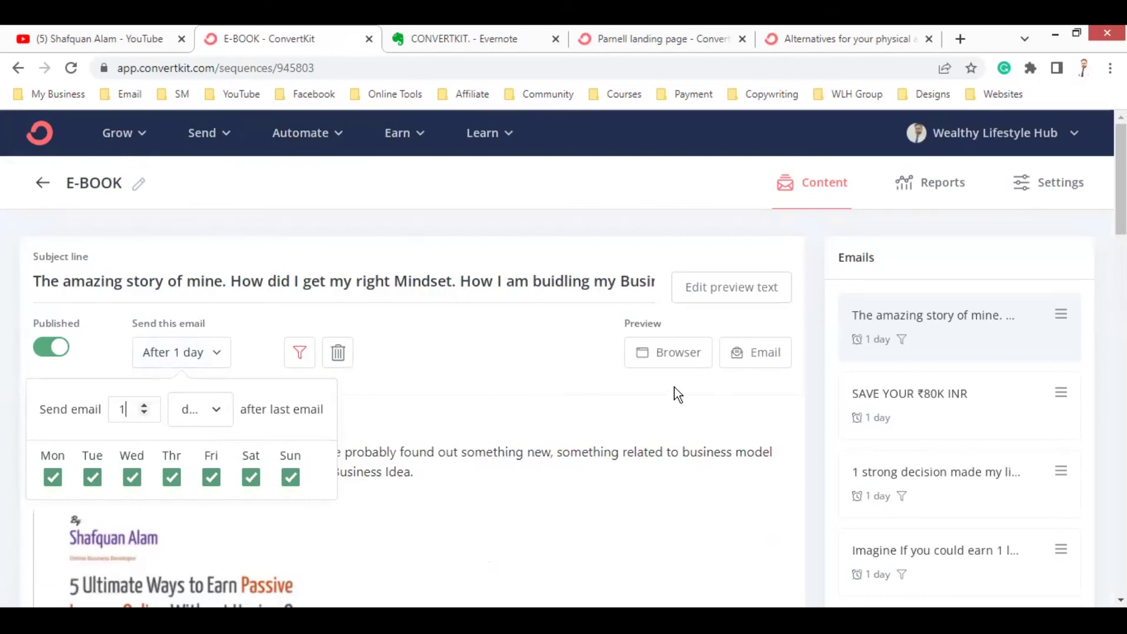
scroll(851, 398, down, 5)
scroll(881, 399, up, 5)
scroll(929, 481, down, 3)
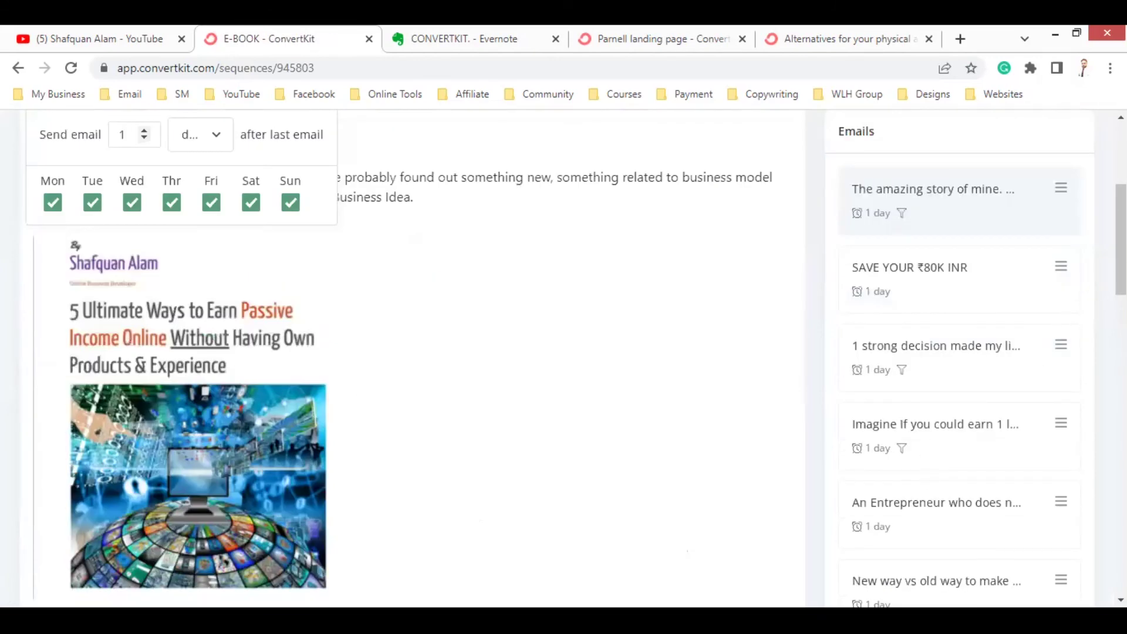
scroll(998, 293, down, 3)
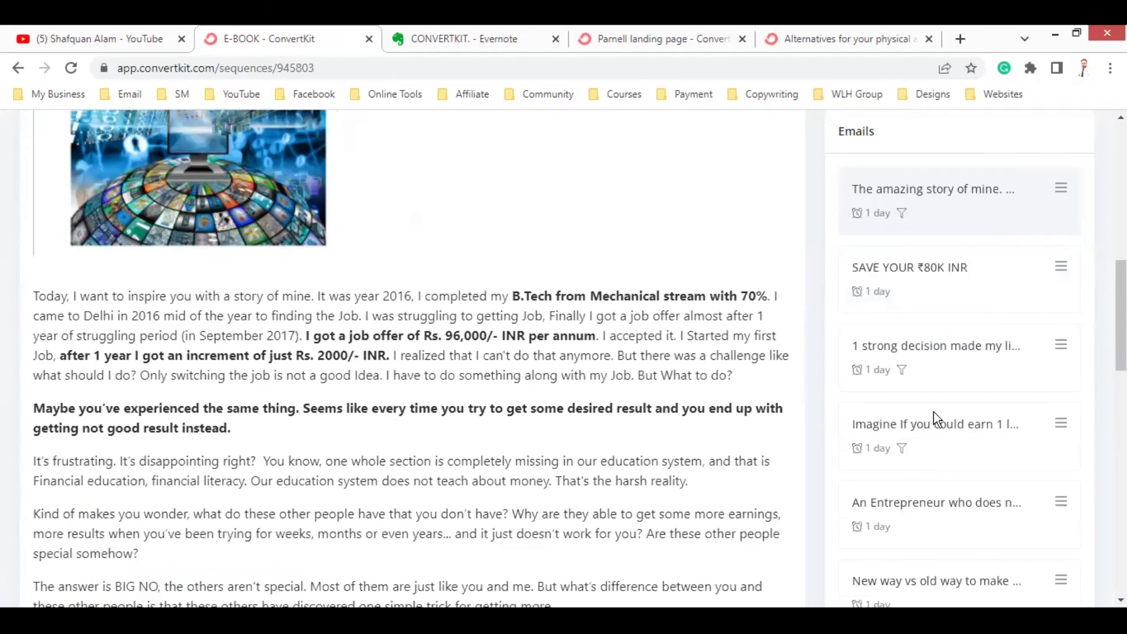
scroll(914, 537, down, 2)
scroll(912, 530, down, 3)
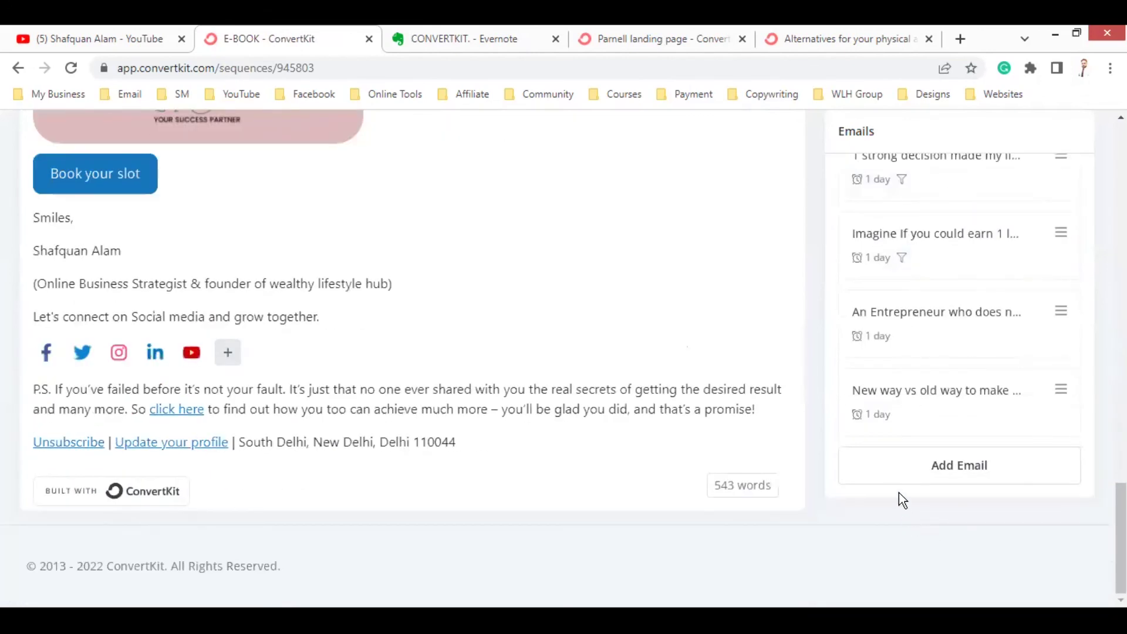
scroll(900, 492, up, 15)
scroll(708, 359, up, 2)
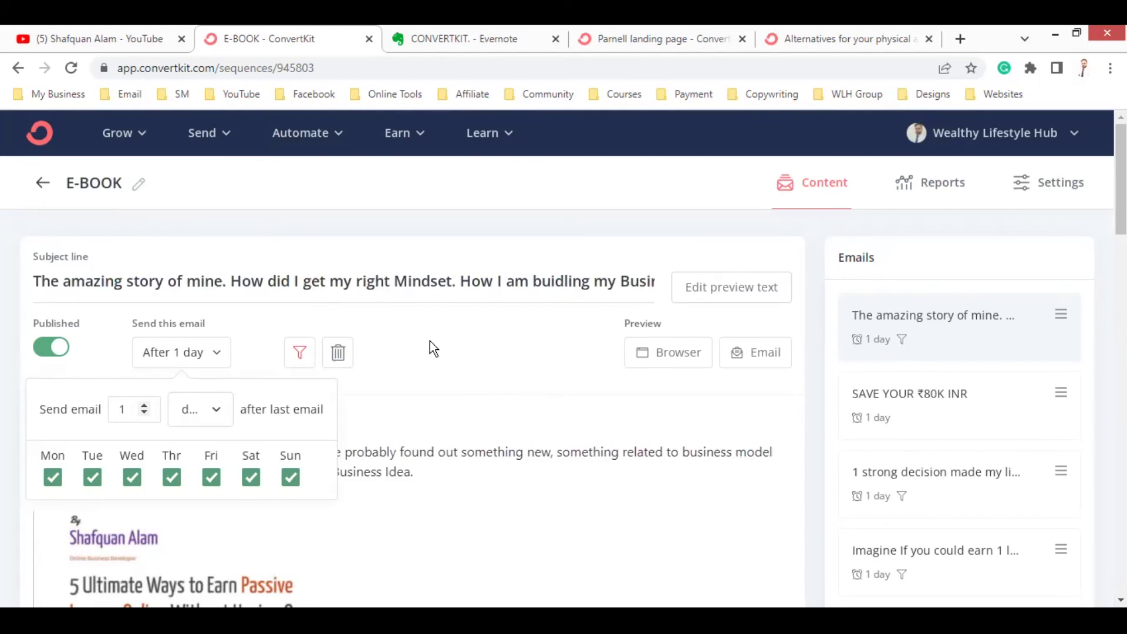
Close the send-delay options, check the Send features, and look through the E-BOOK sequence's emails once more.
click(311, 141)
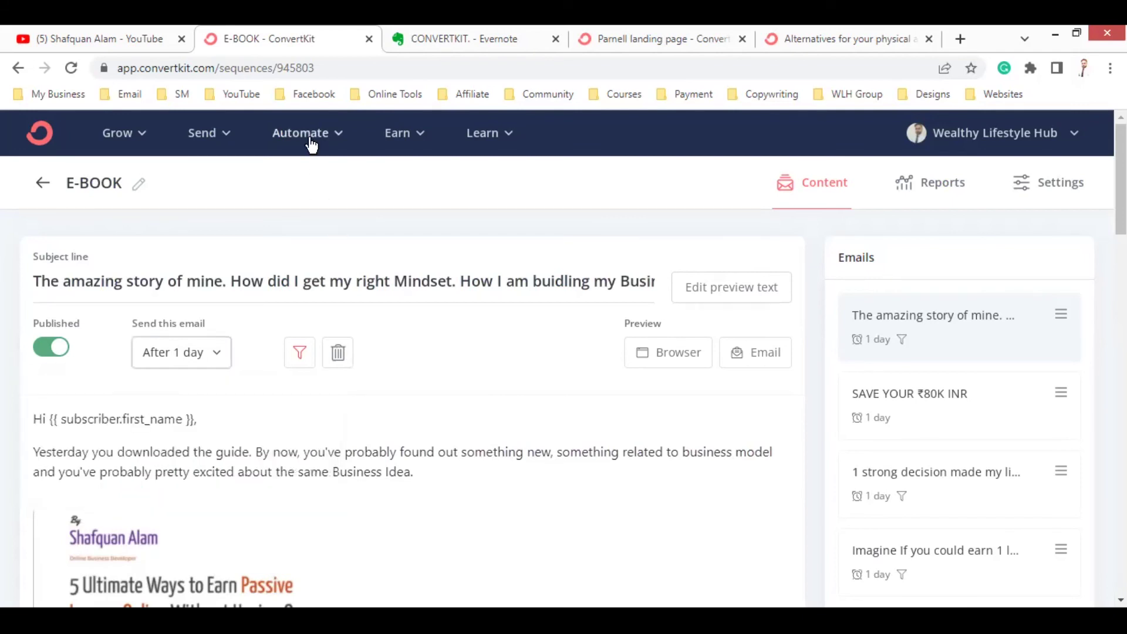
click(223, 139)
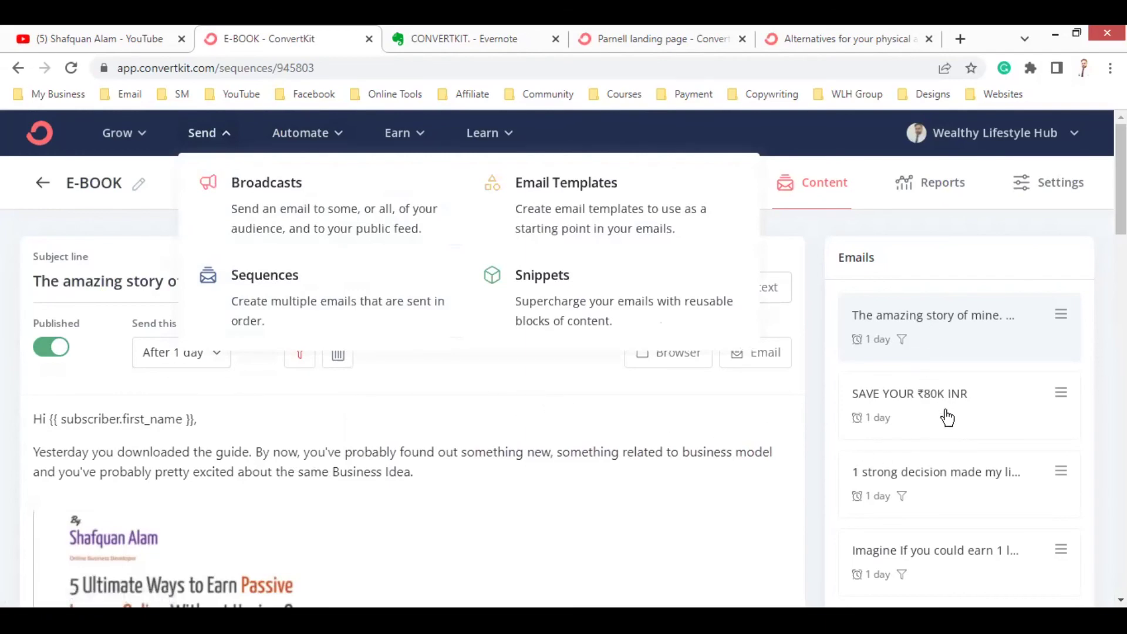
scroll(944, 420, down, 5)
scroll(943, 427, down, 10)
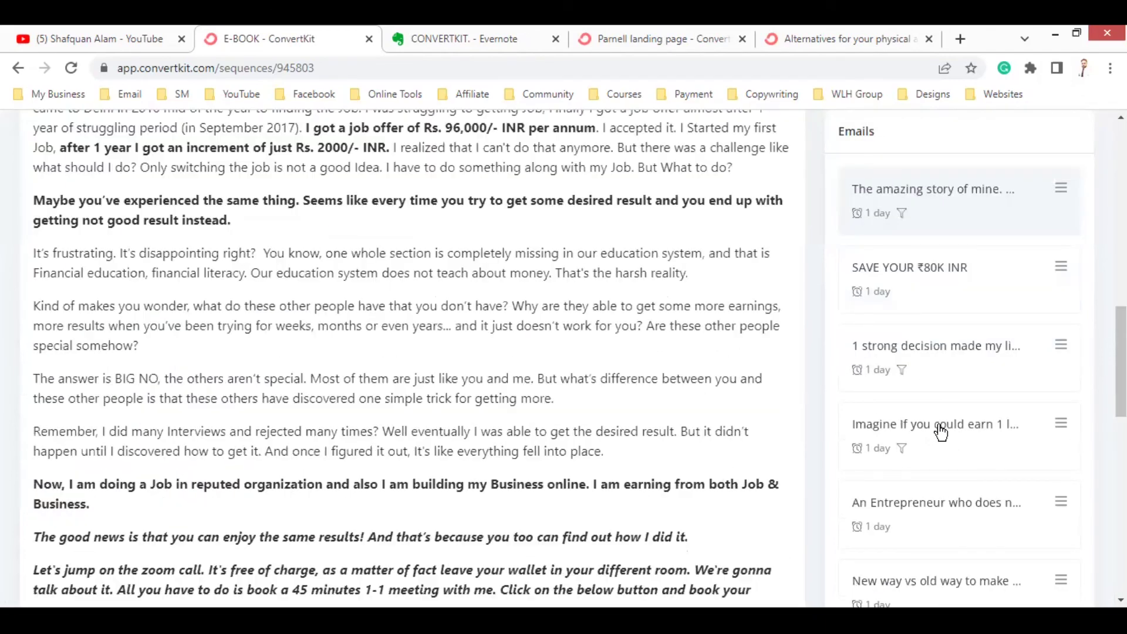
scroll(941, 433, down, 10)
scroll(942, 433, up, 2)
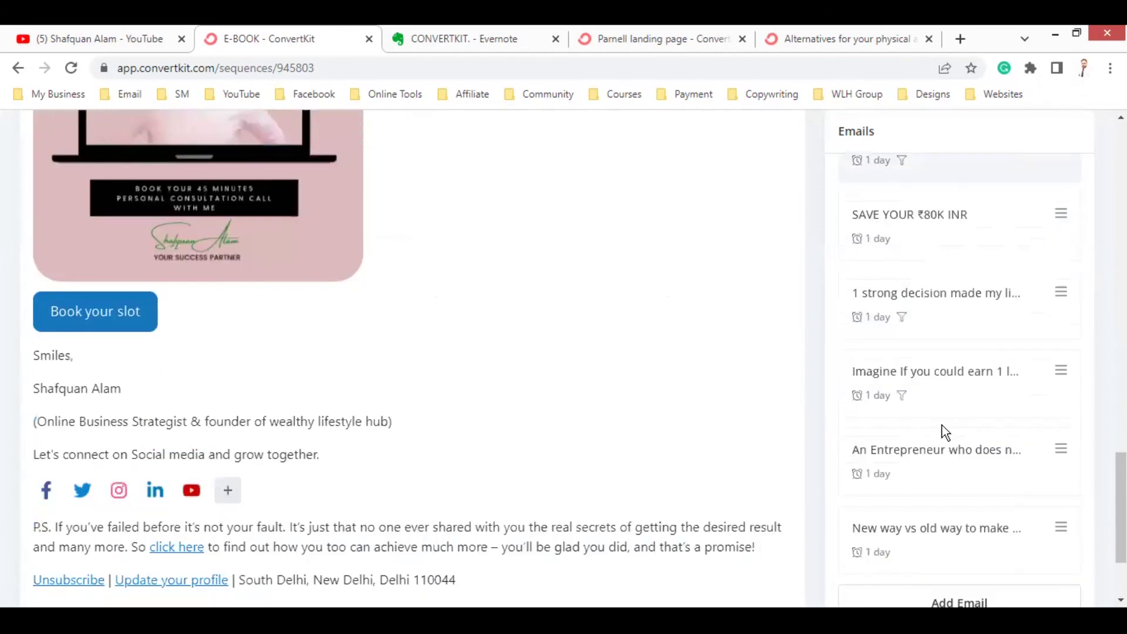
scroll(944, 432, down, 3)
scroll(944, 433, up, 20)
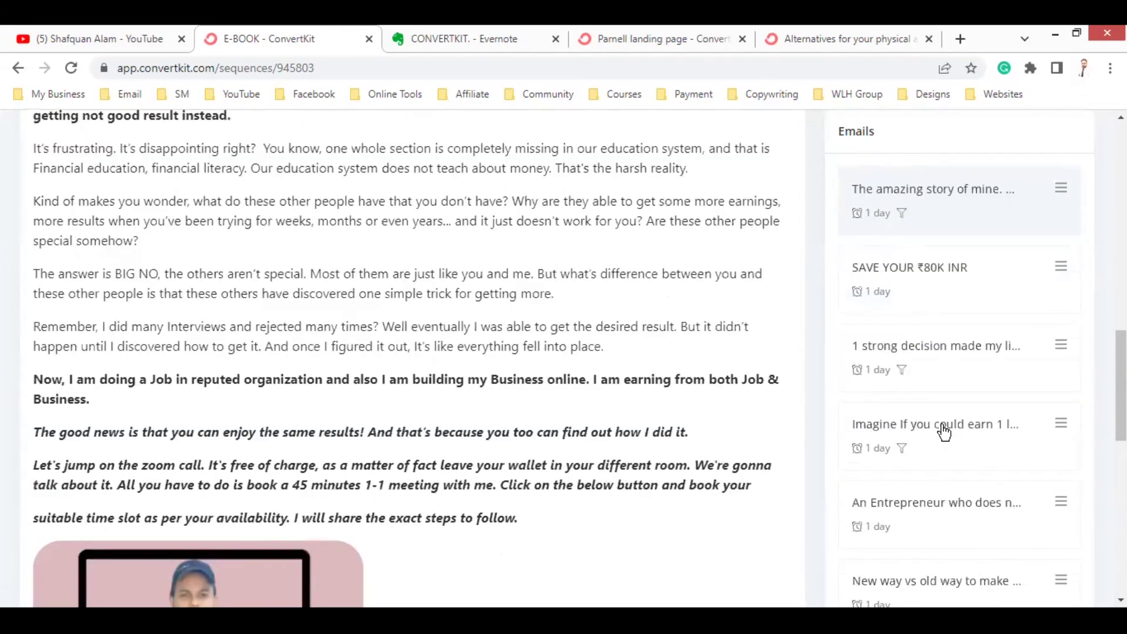
scroll(943, 432, up, 6)
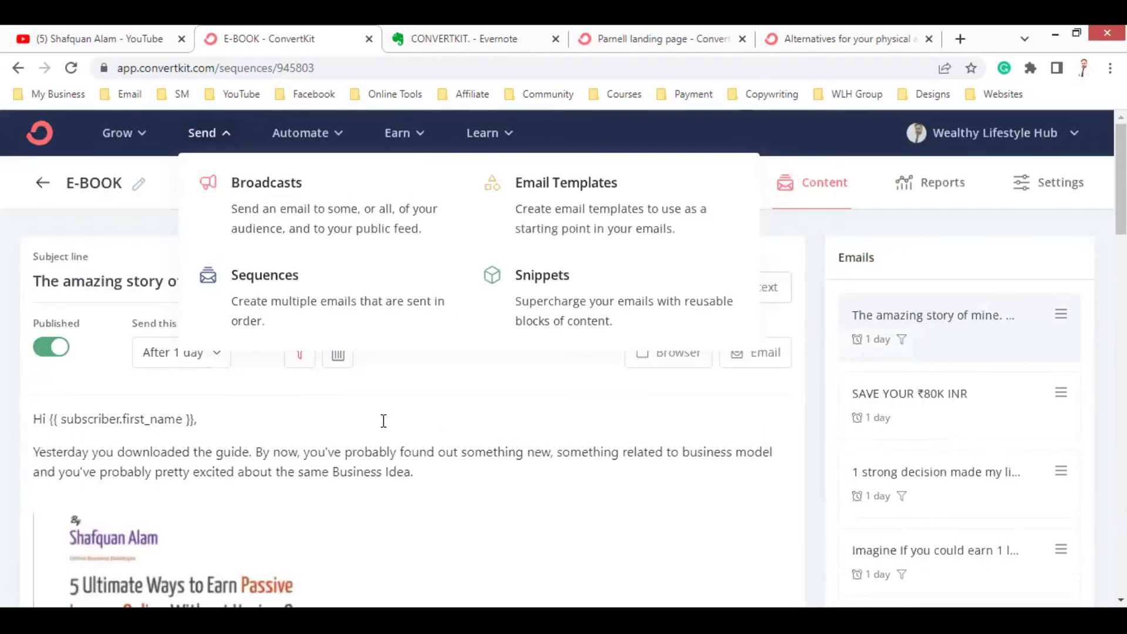
click(458, 403)
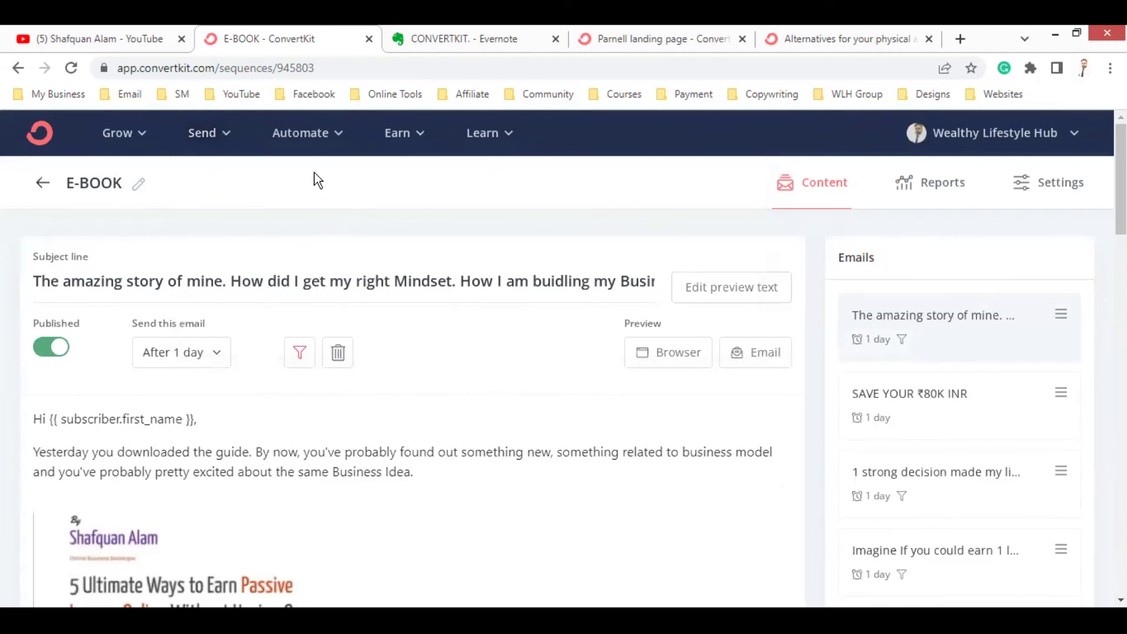
Go back to Visual Automations and view how the E-BOOK opt-in automation links the EBOOK form to the E-BOOK sequence.
click(299, 139)
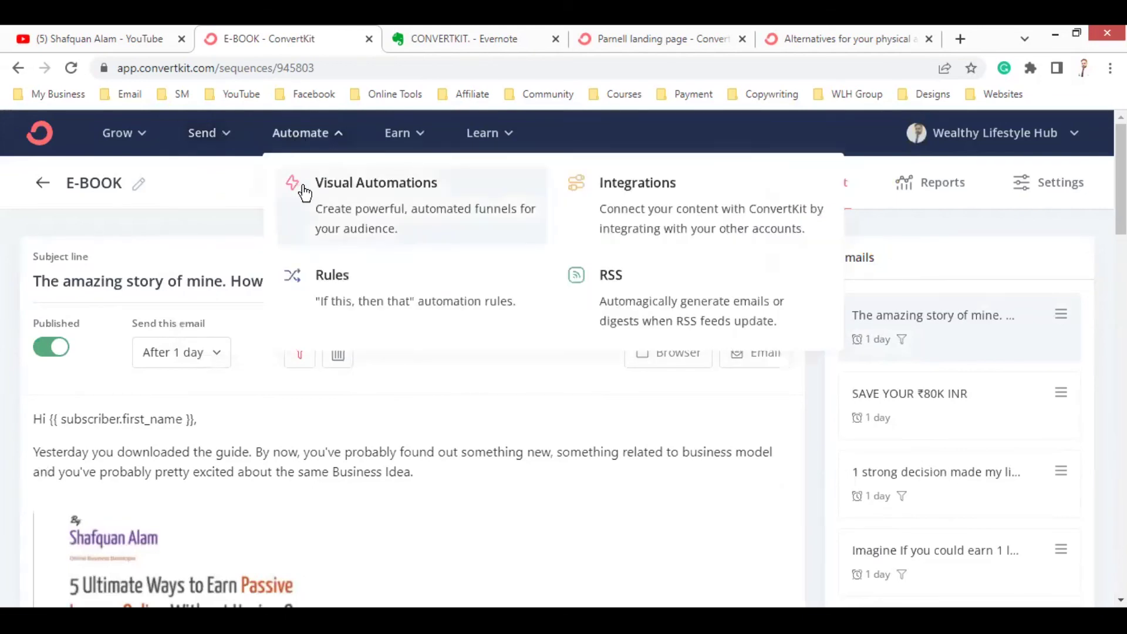
click(339, 206)
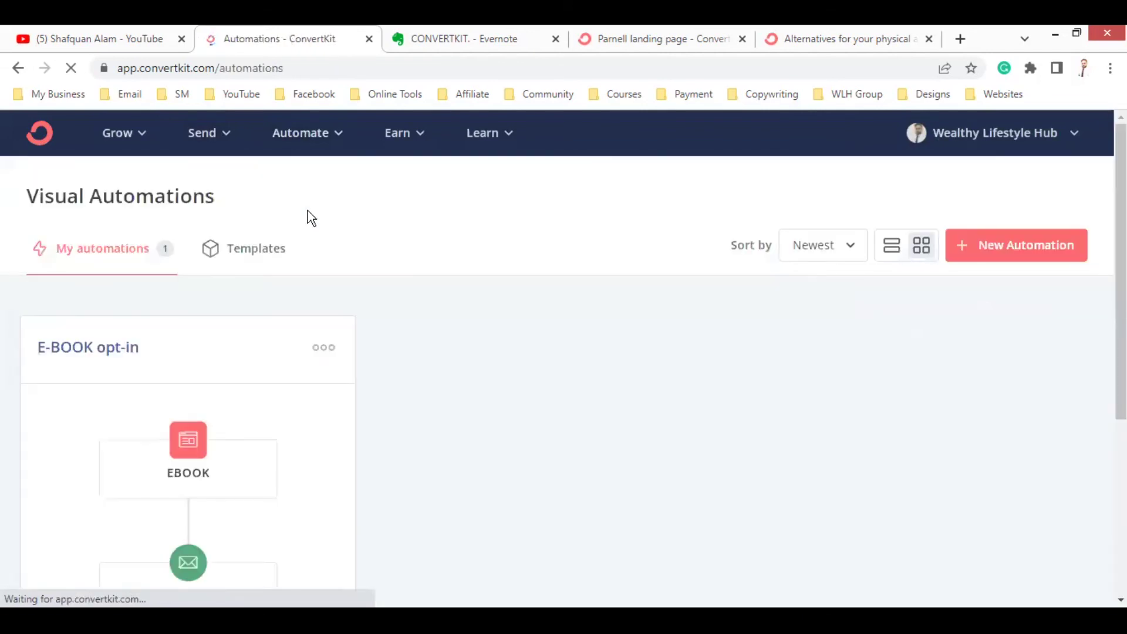
scroll(189, 360, down, 5)
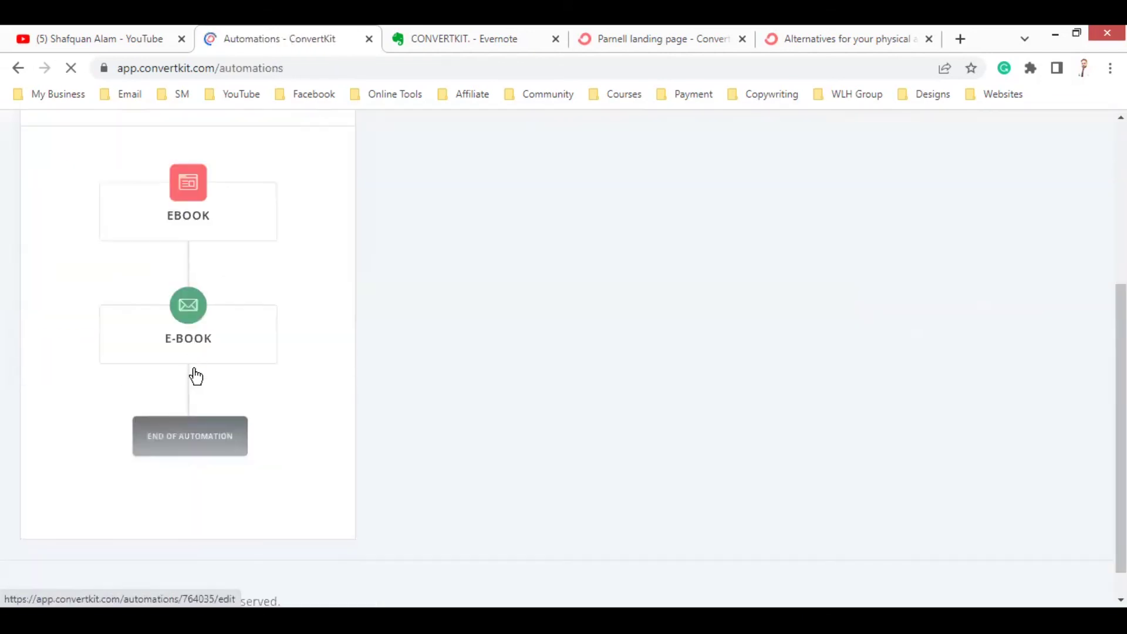
Open the E-BOOK opt-in automation and review its flow from the EBOOK form to the end of the automation.
scroll(212, 329, up, 5)
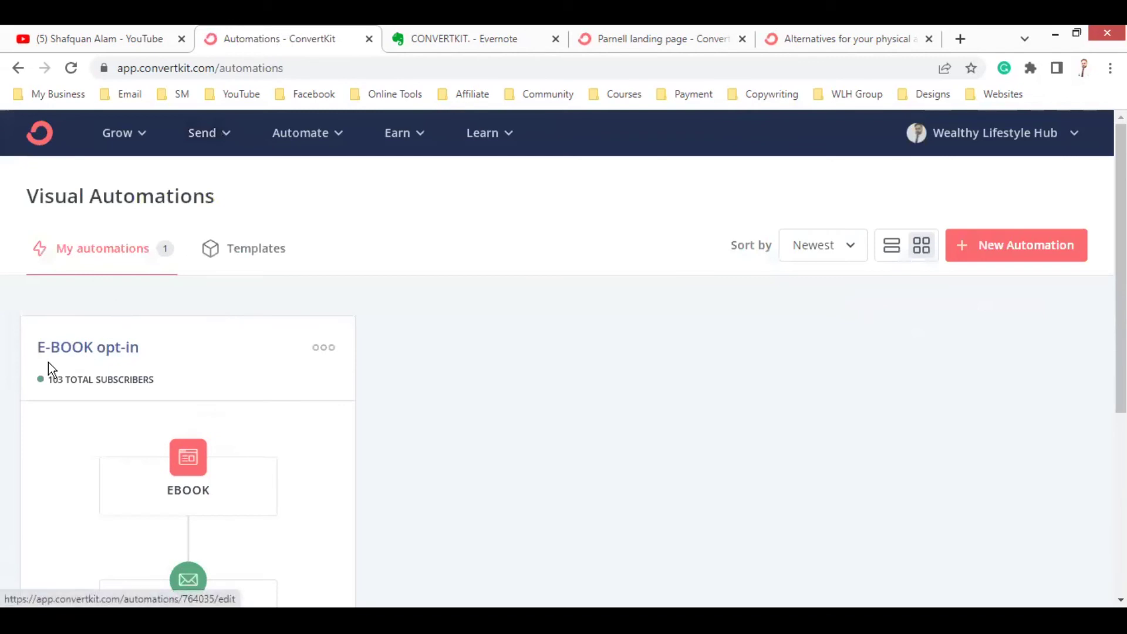
scroll(176, 399, down, 2)
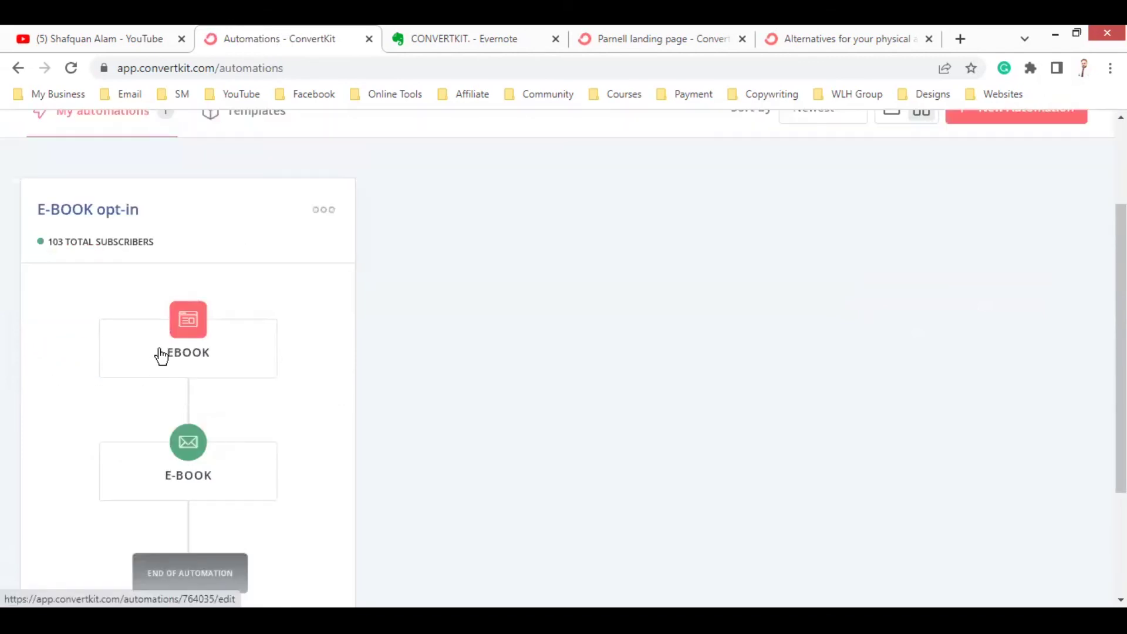
click(191, 329)
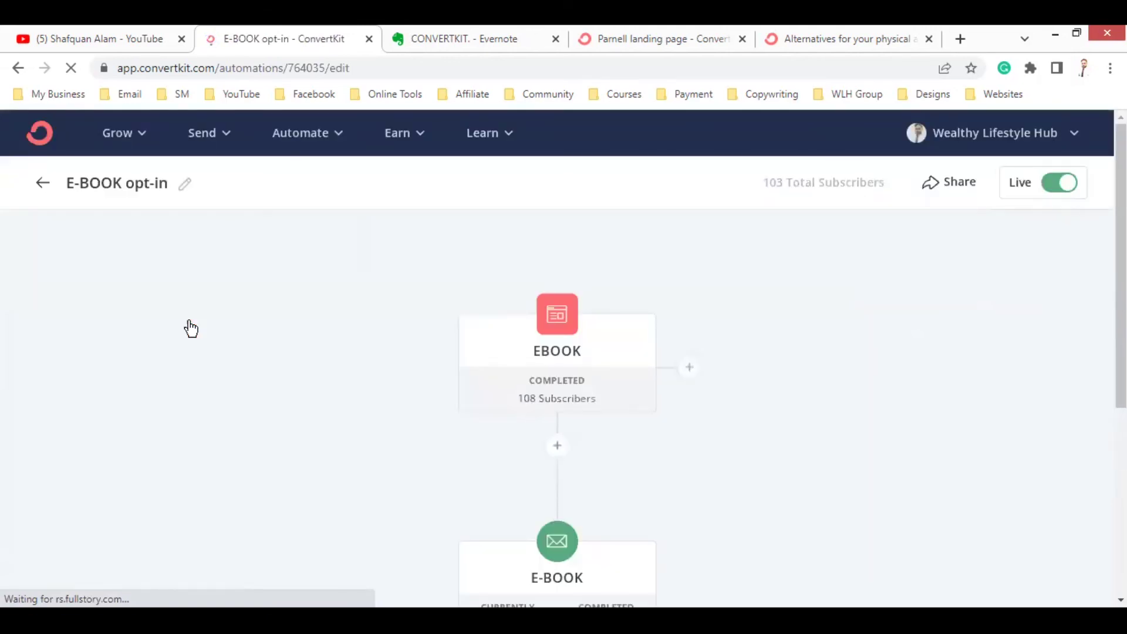
scroll(536, 354, down, 2)
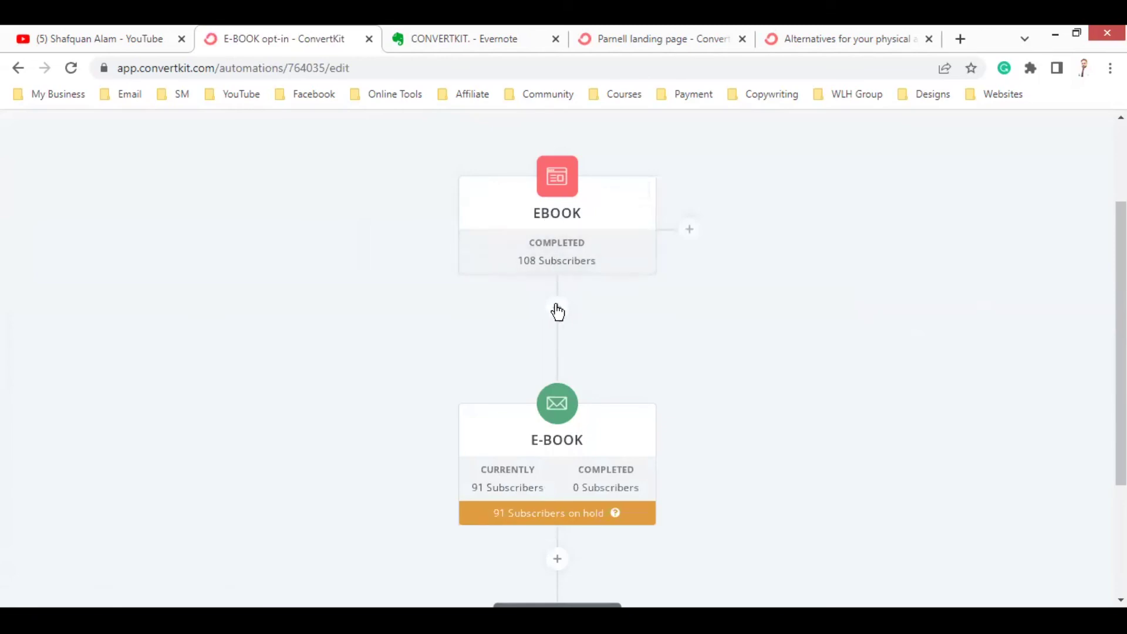
mouse_move(549, 430)
scroll(549, 430, down, 2)
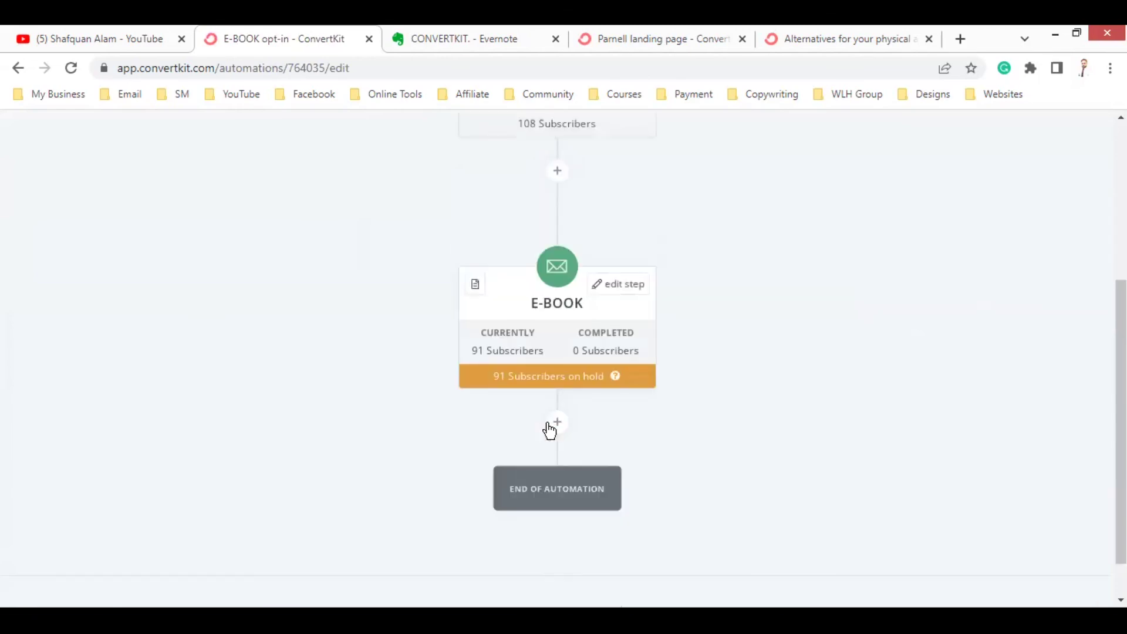
Add a yes/no condition after the E-BOOK sequence that checks for the tag "Booked or viewed consultation session".
mouse_move(543, 329)
click(565, 428)
click(693, 372)
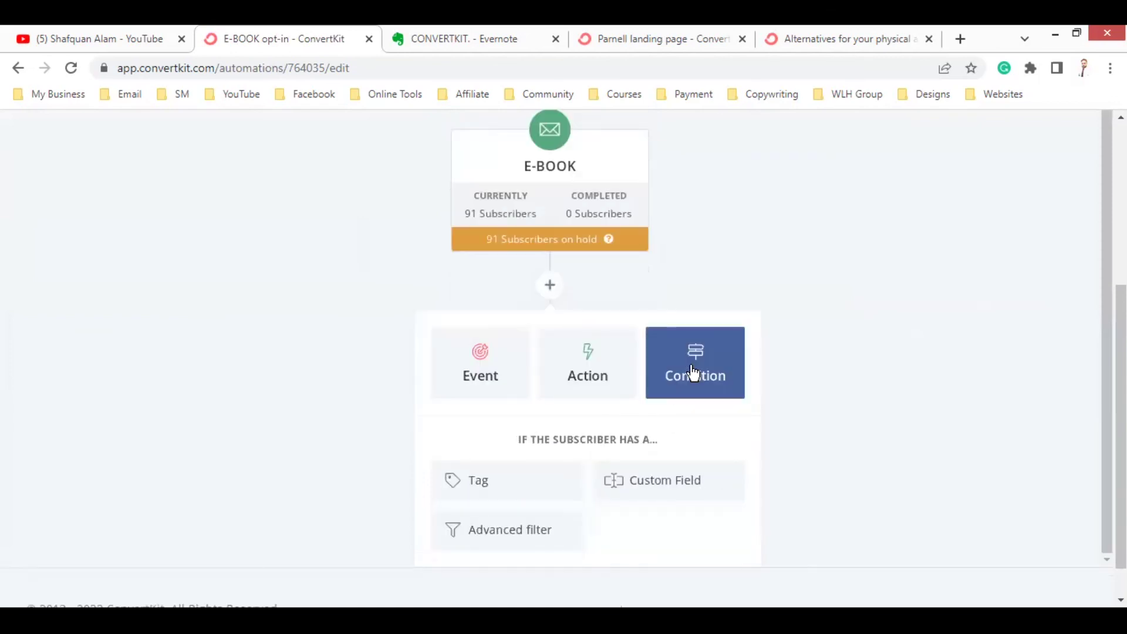
scroll(587, 400, down, 1)
click(493, 442)
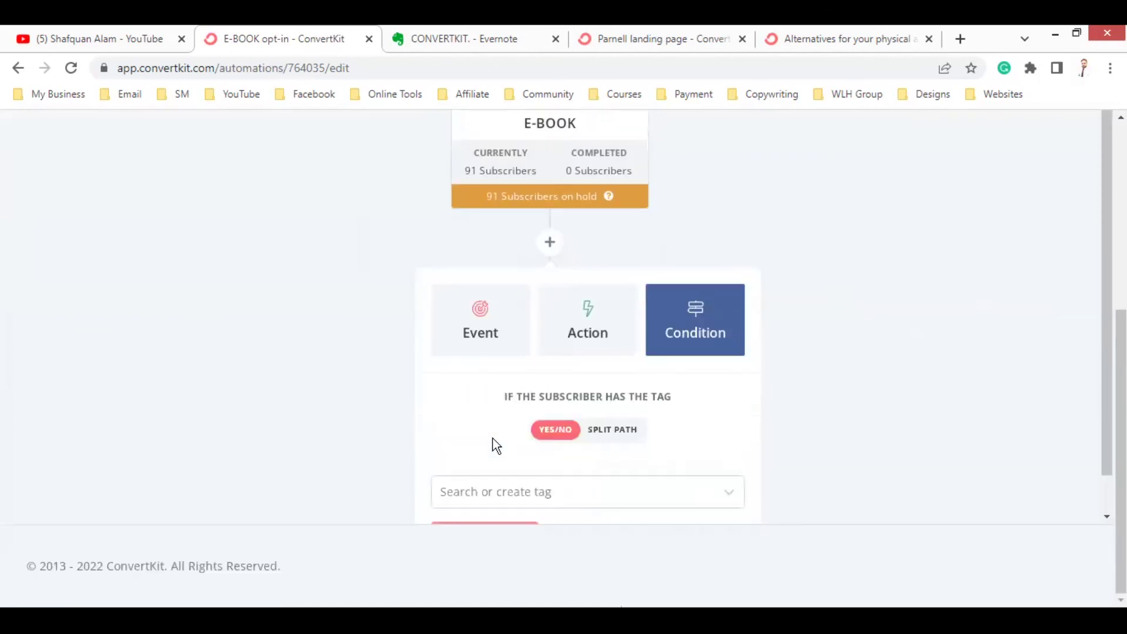
scroll(492, 434, down, 1)
click(496, 445)
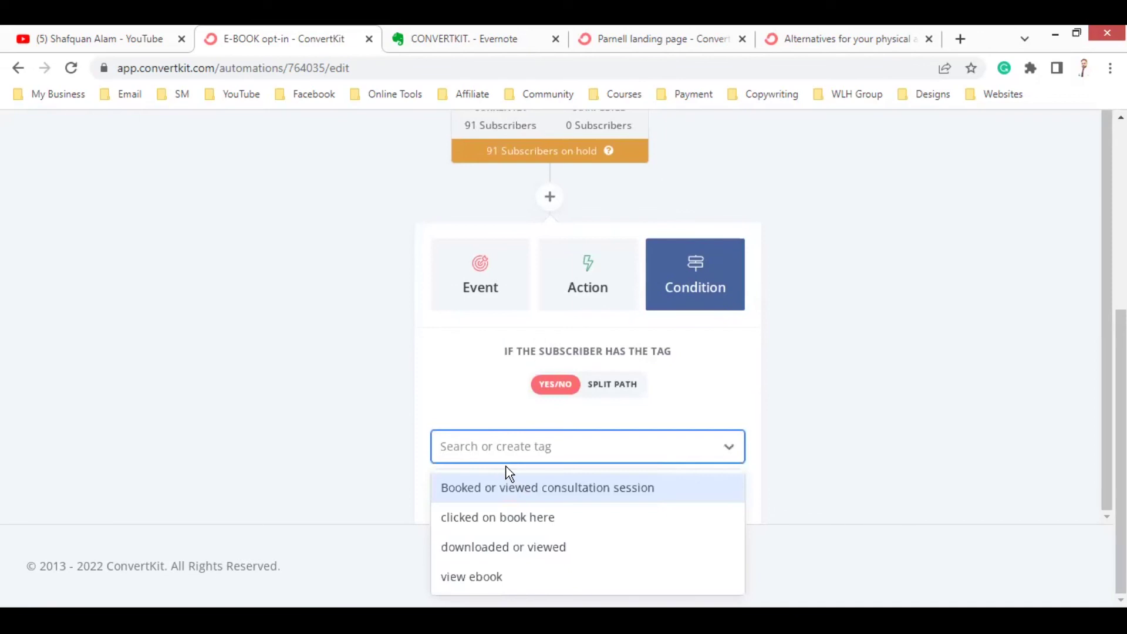
click(590, 485)
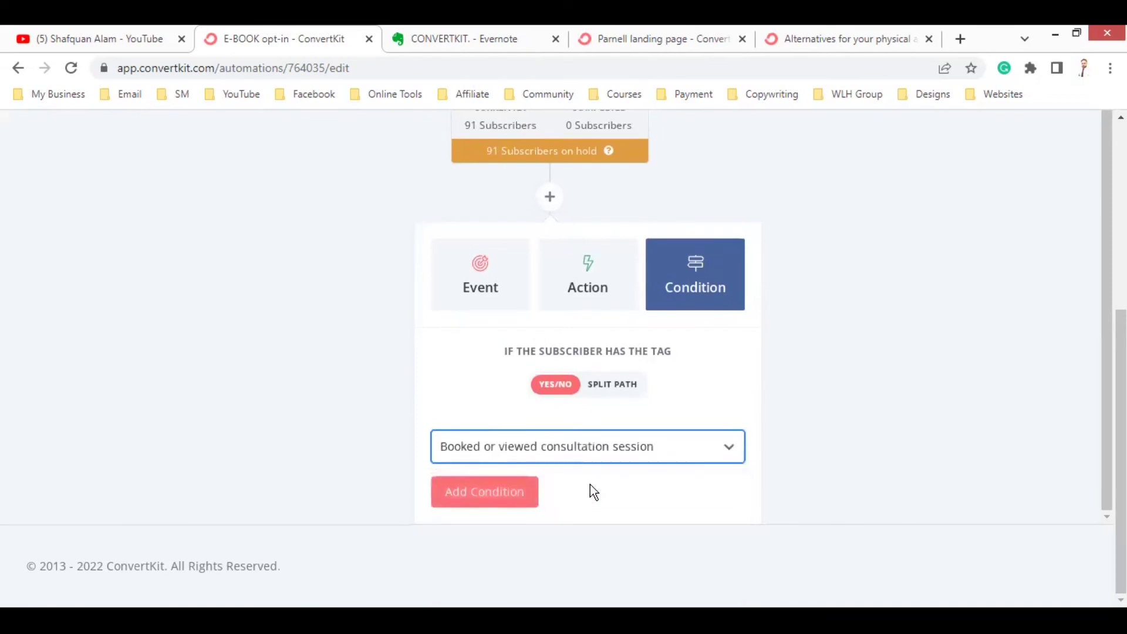
click(489, 492)
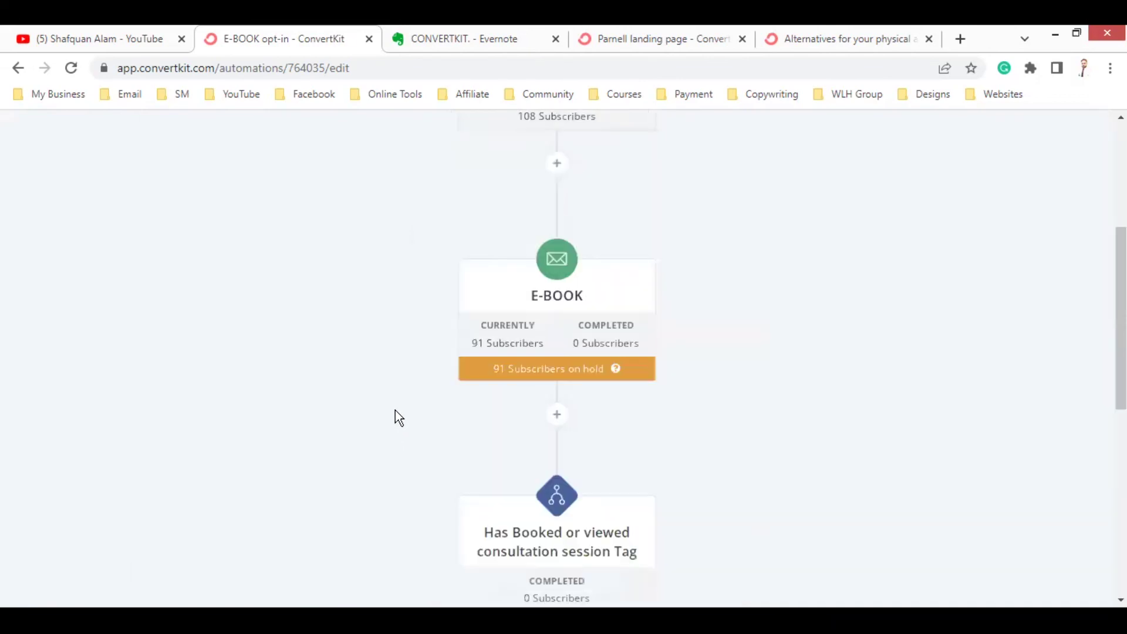
Examine the tag condition's Yes and No branches, and look over the whole automation back to the EBOOK form.
scroll(397, 416, down, 3)
scroll(529, 446, down, 5)
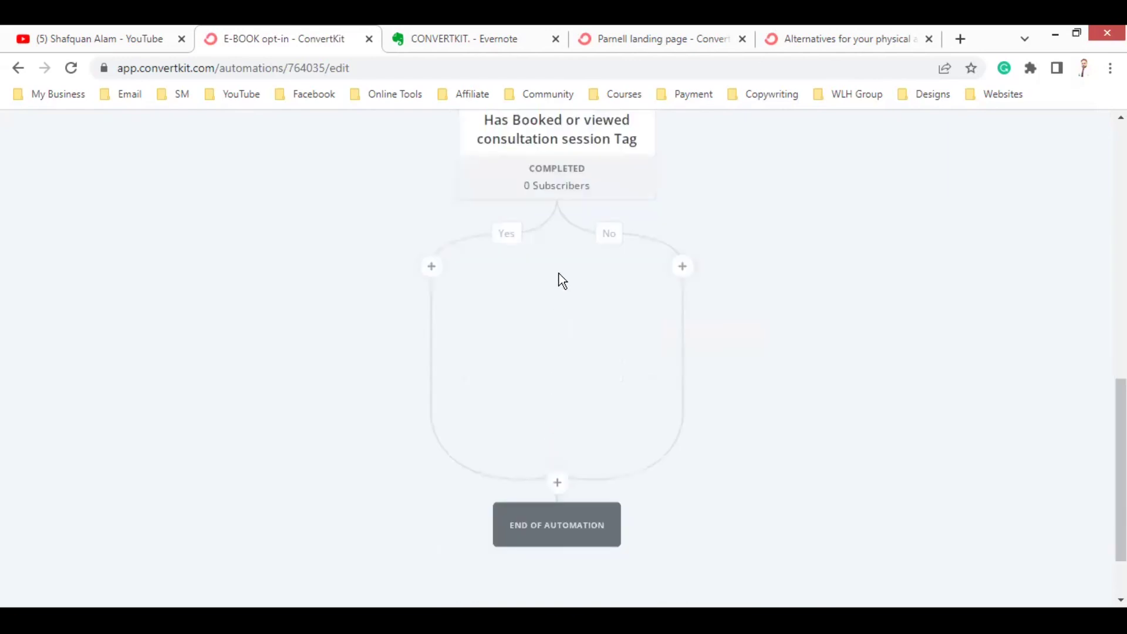
scroll(563, 282, up, 2)
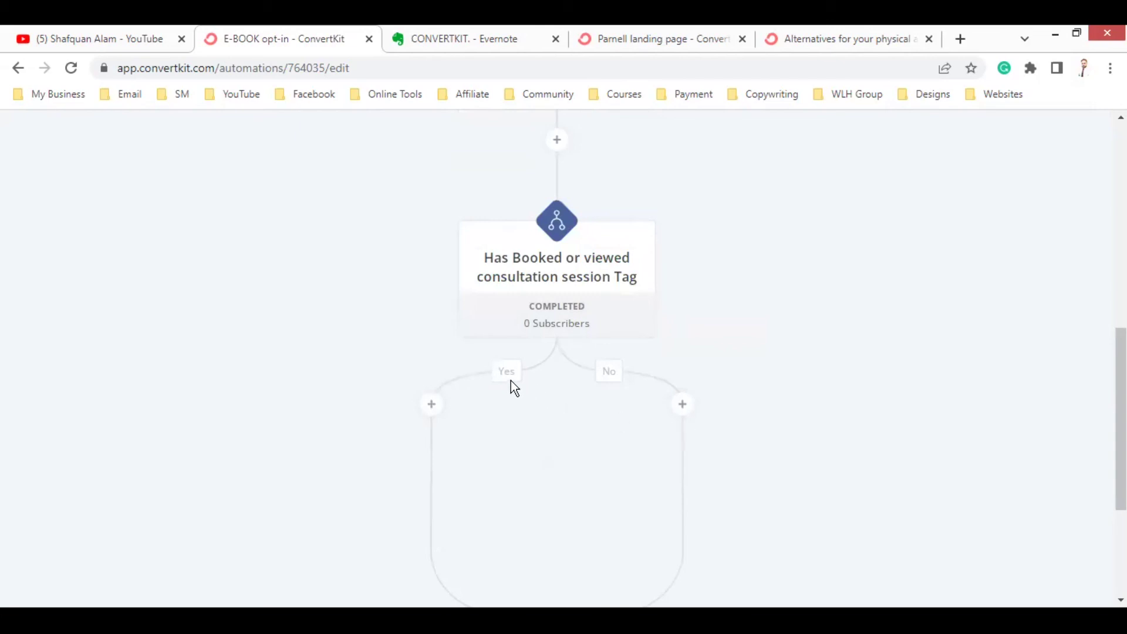
mouse_move(522, 273)
scroll(822, 477, down, 4)
scroll(813, 474, up, 10)
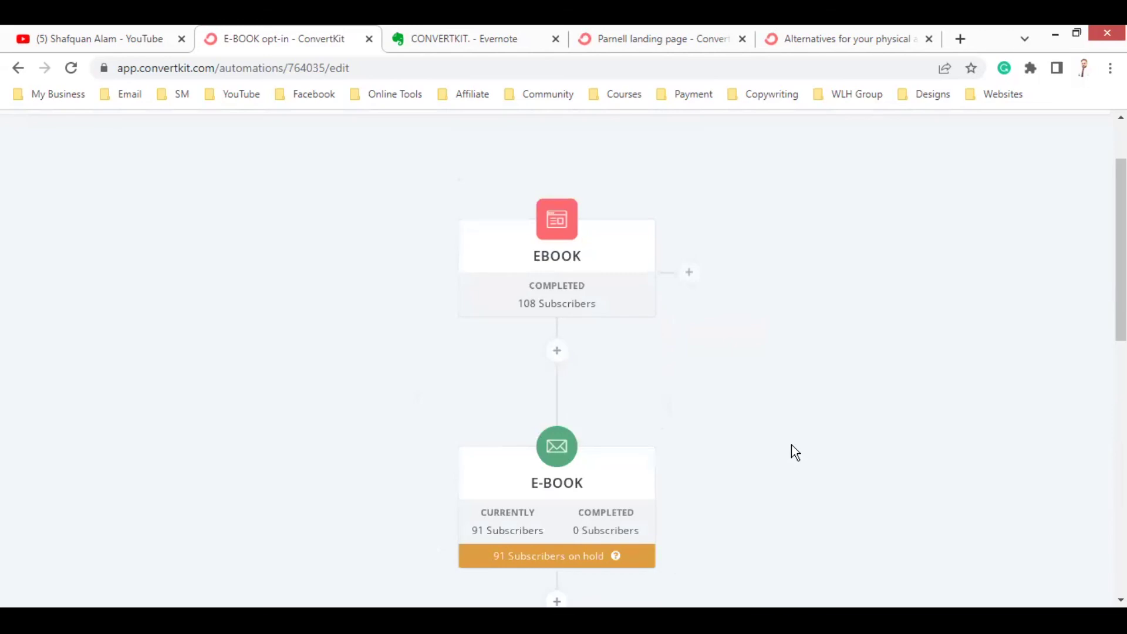
scroll(792, 445, up, 2)
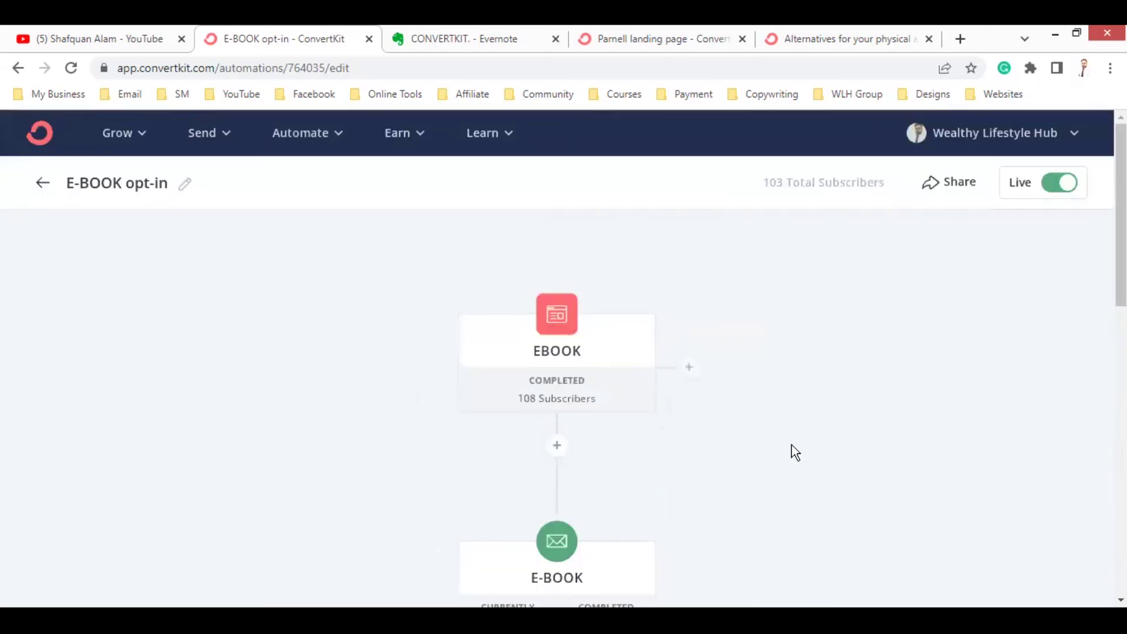